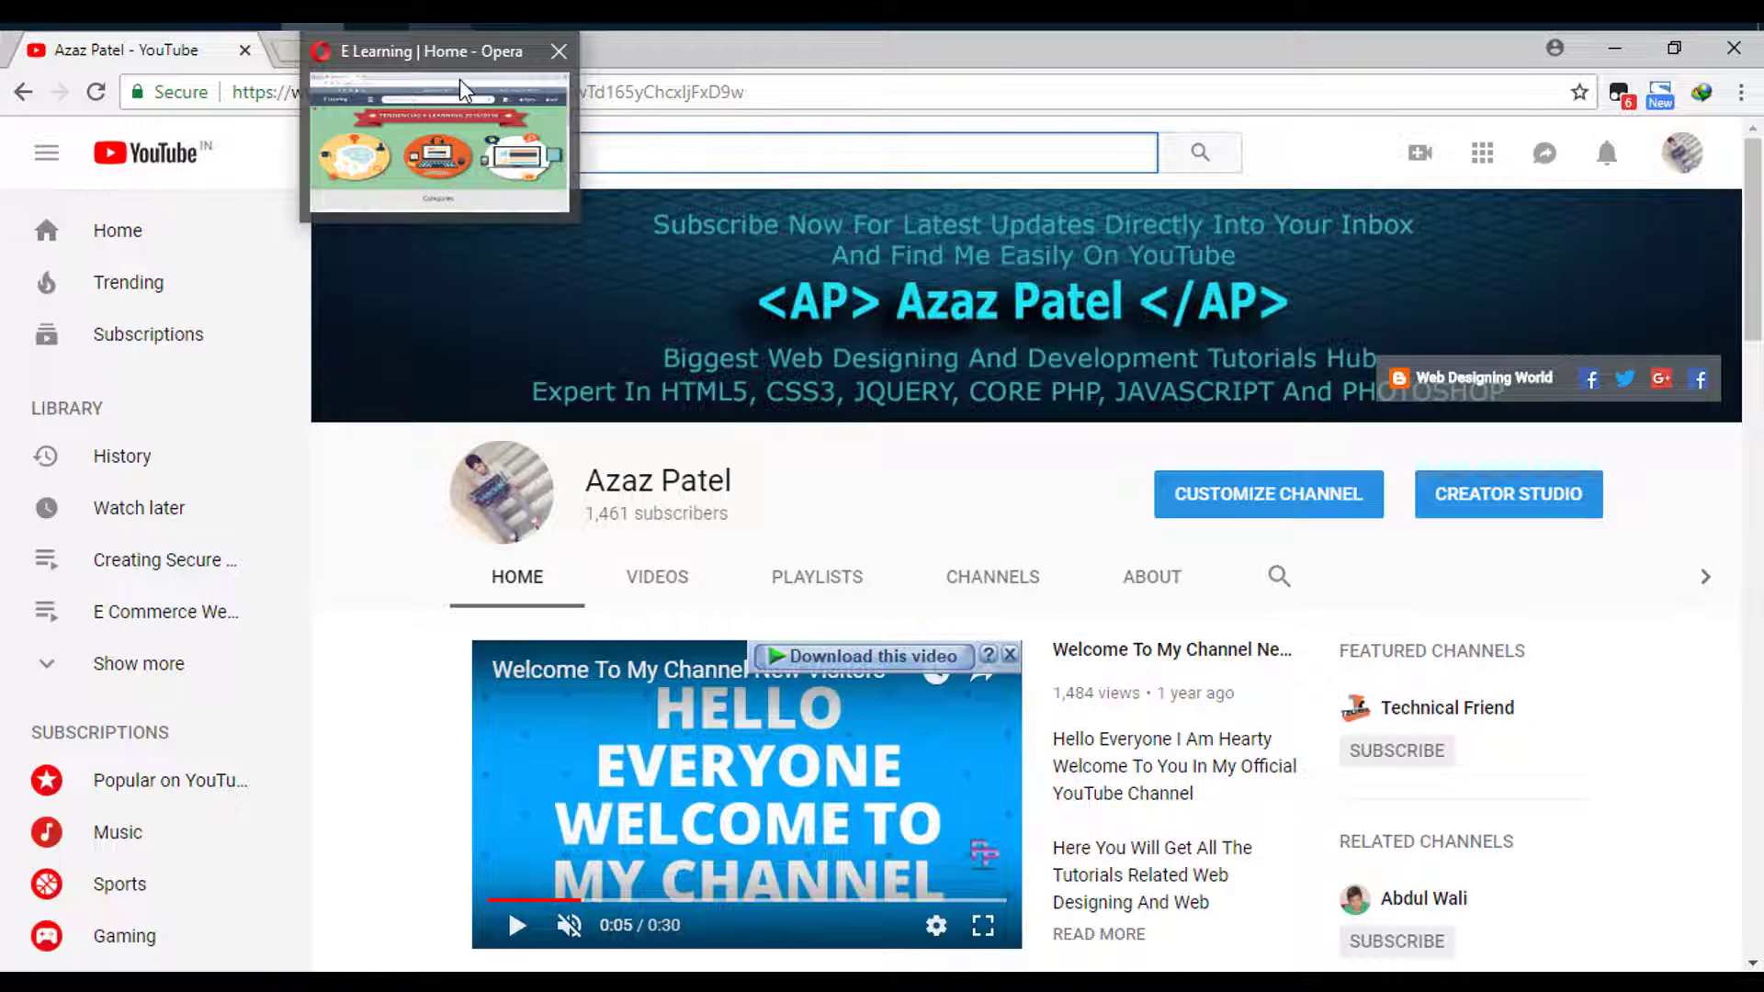
Step: Switch to the Opera window showing the localhost E Learning home page
left_click(460, 79)
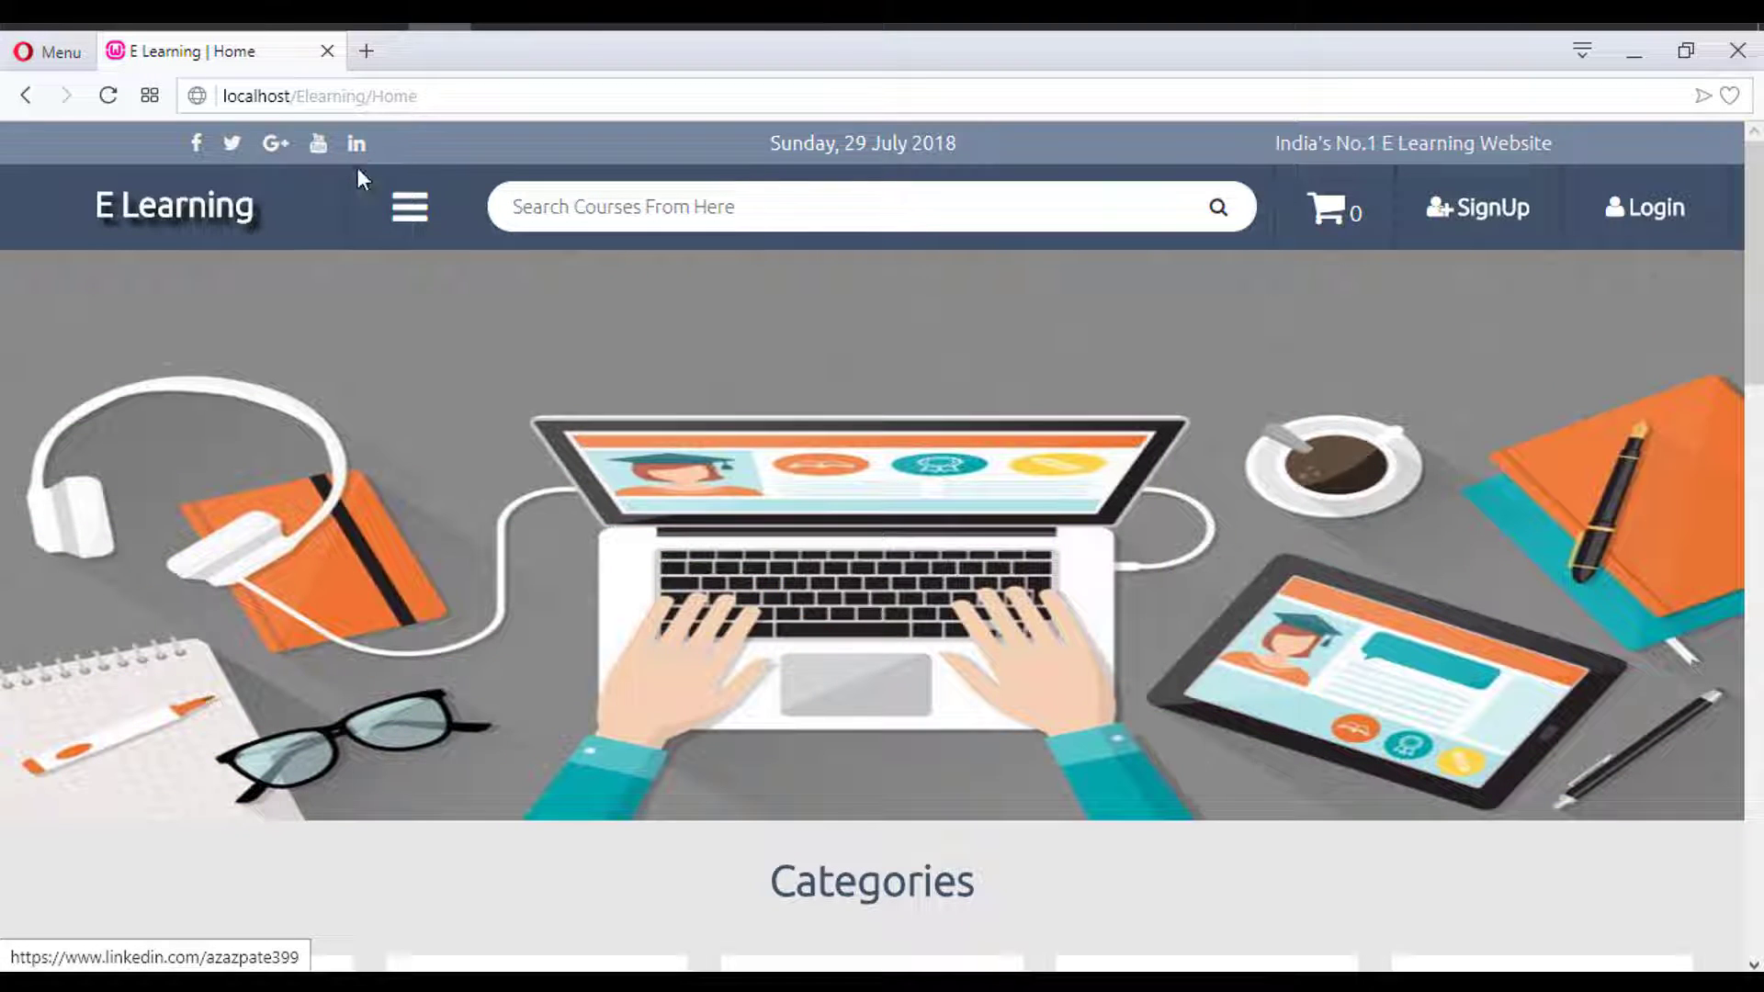
mouse_move(386, 224)
mouse_move(493, 280)
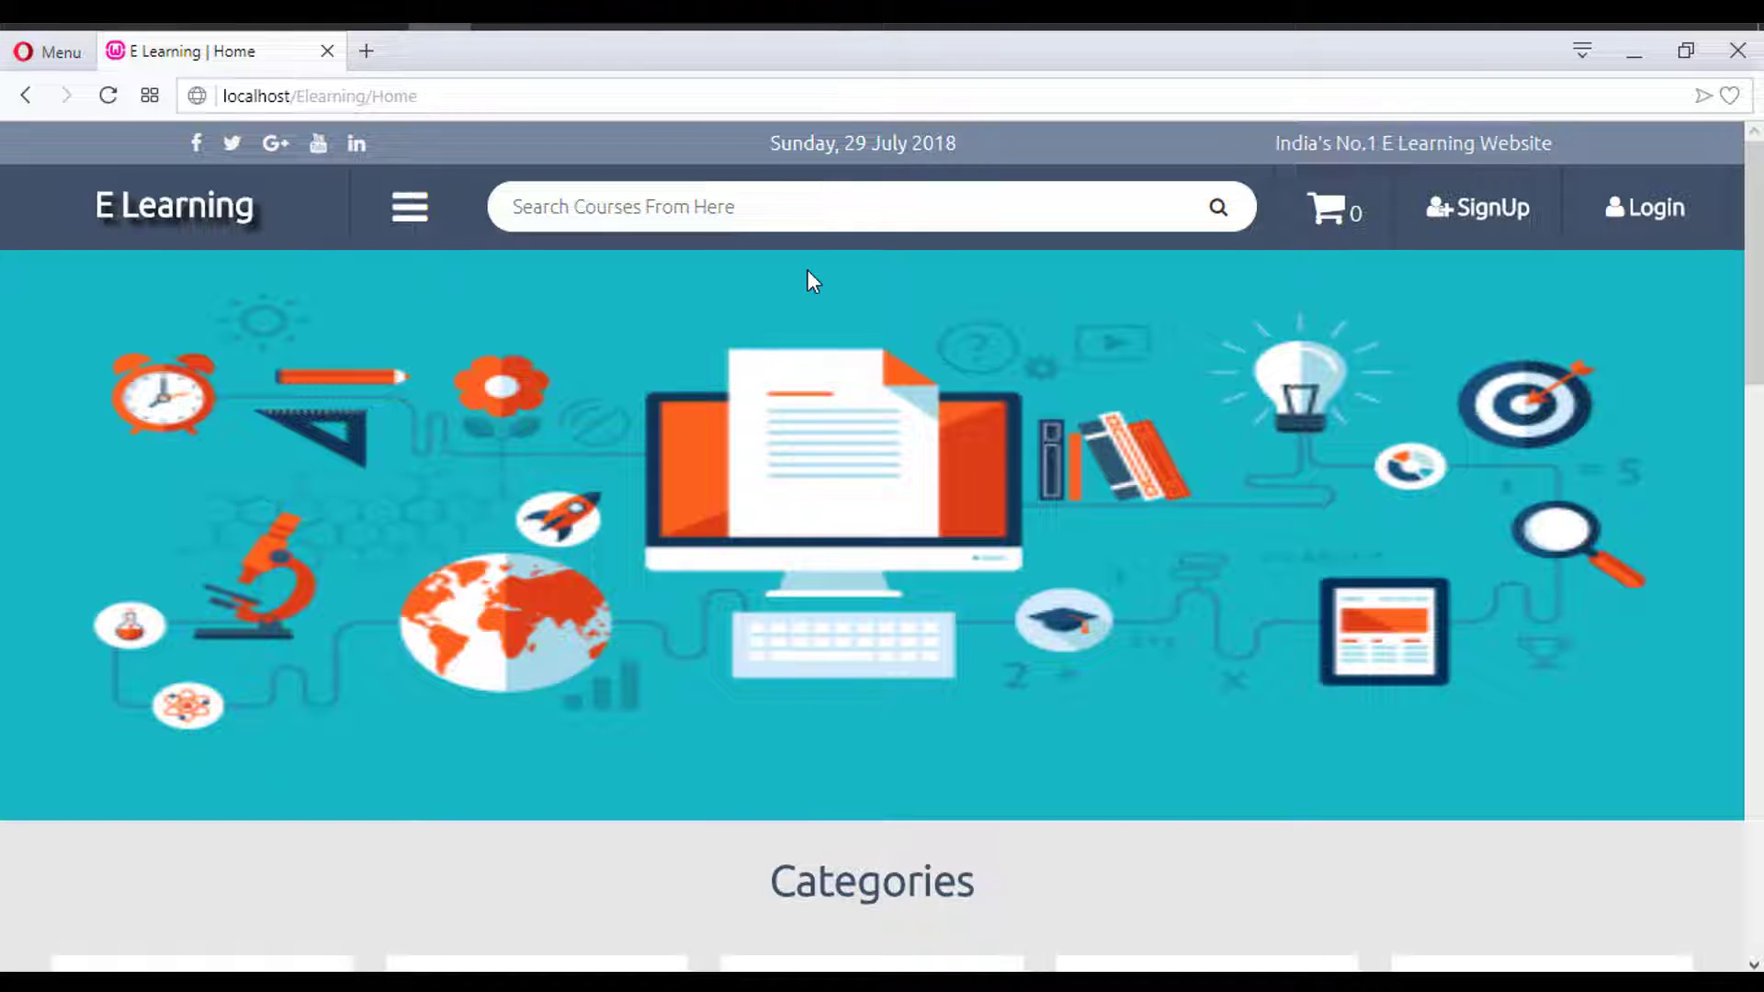
mouse_move(441, 239)
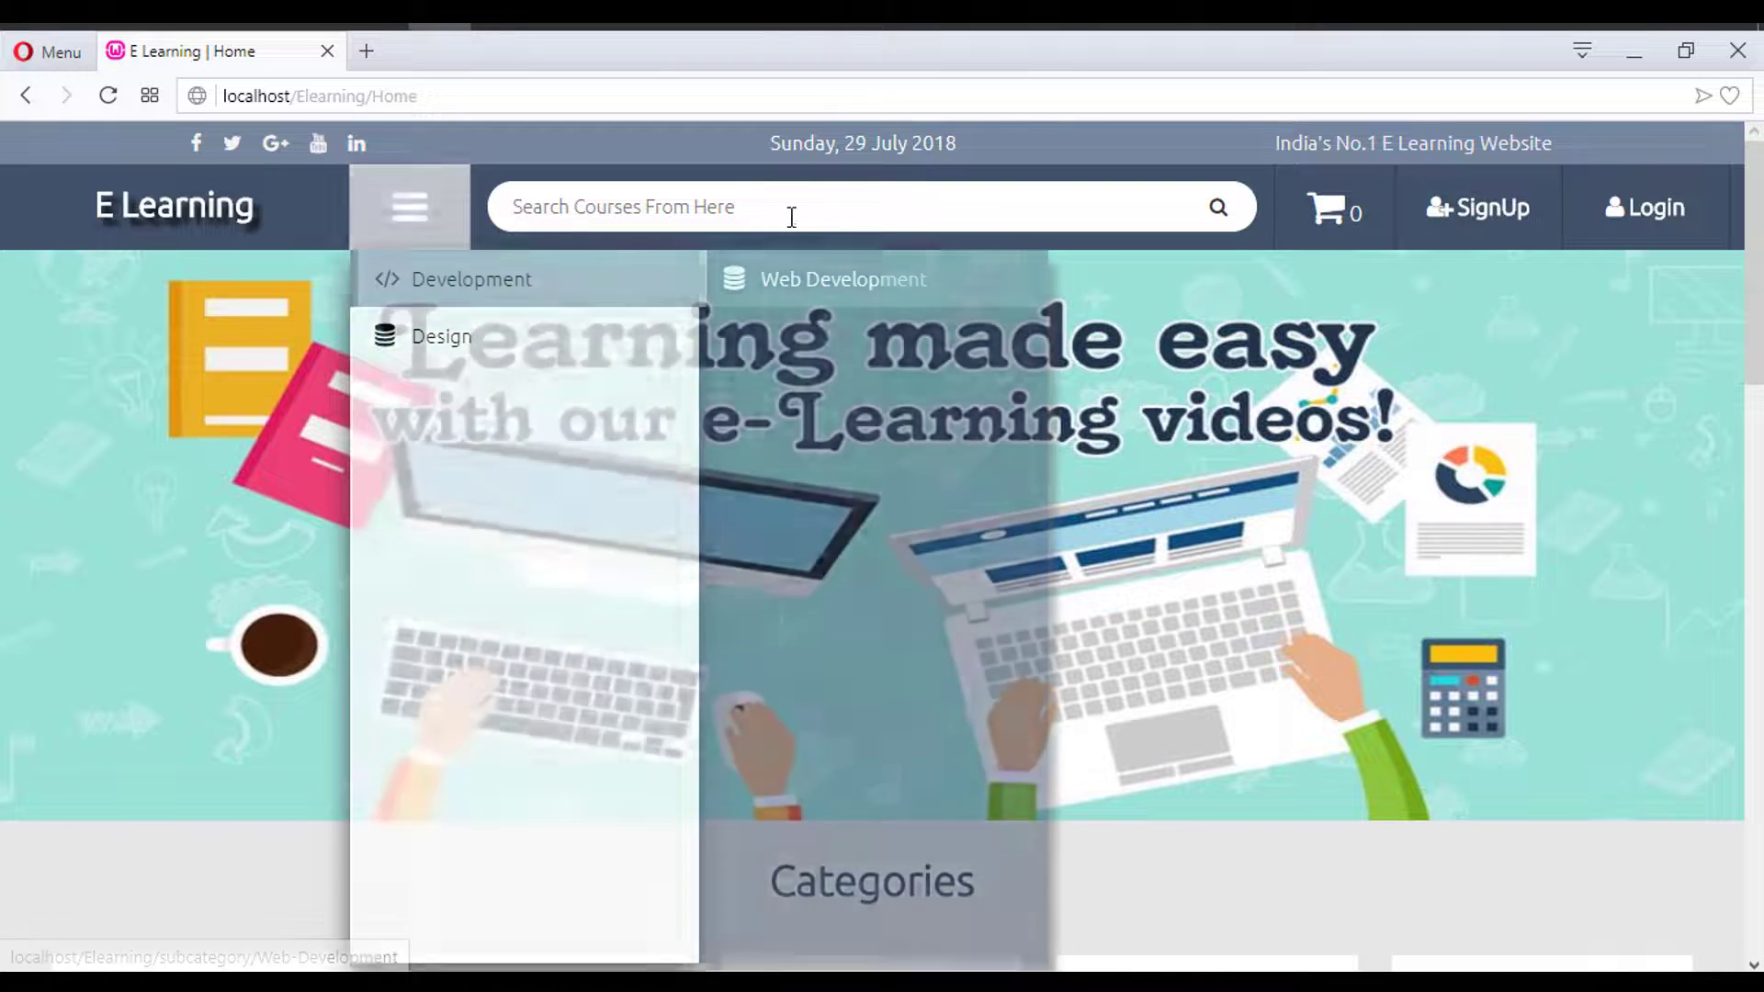
left_click(790, 212)
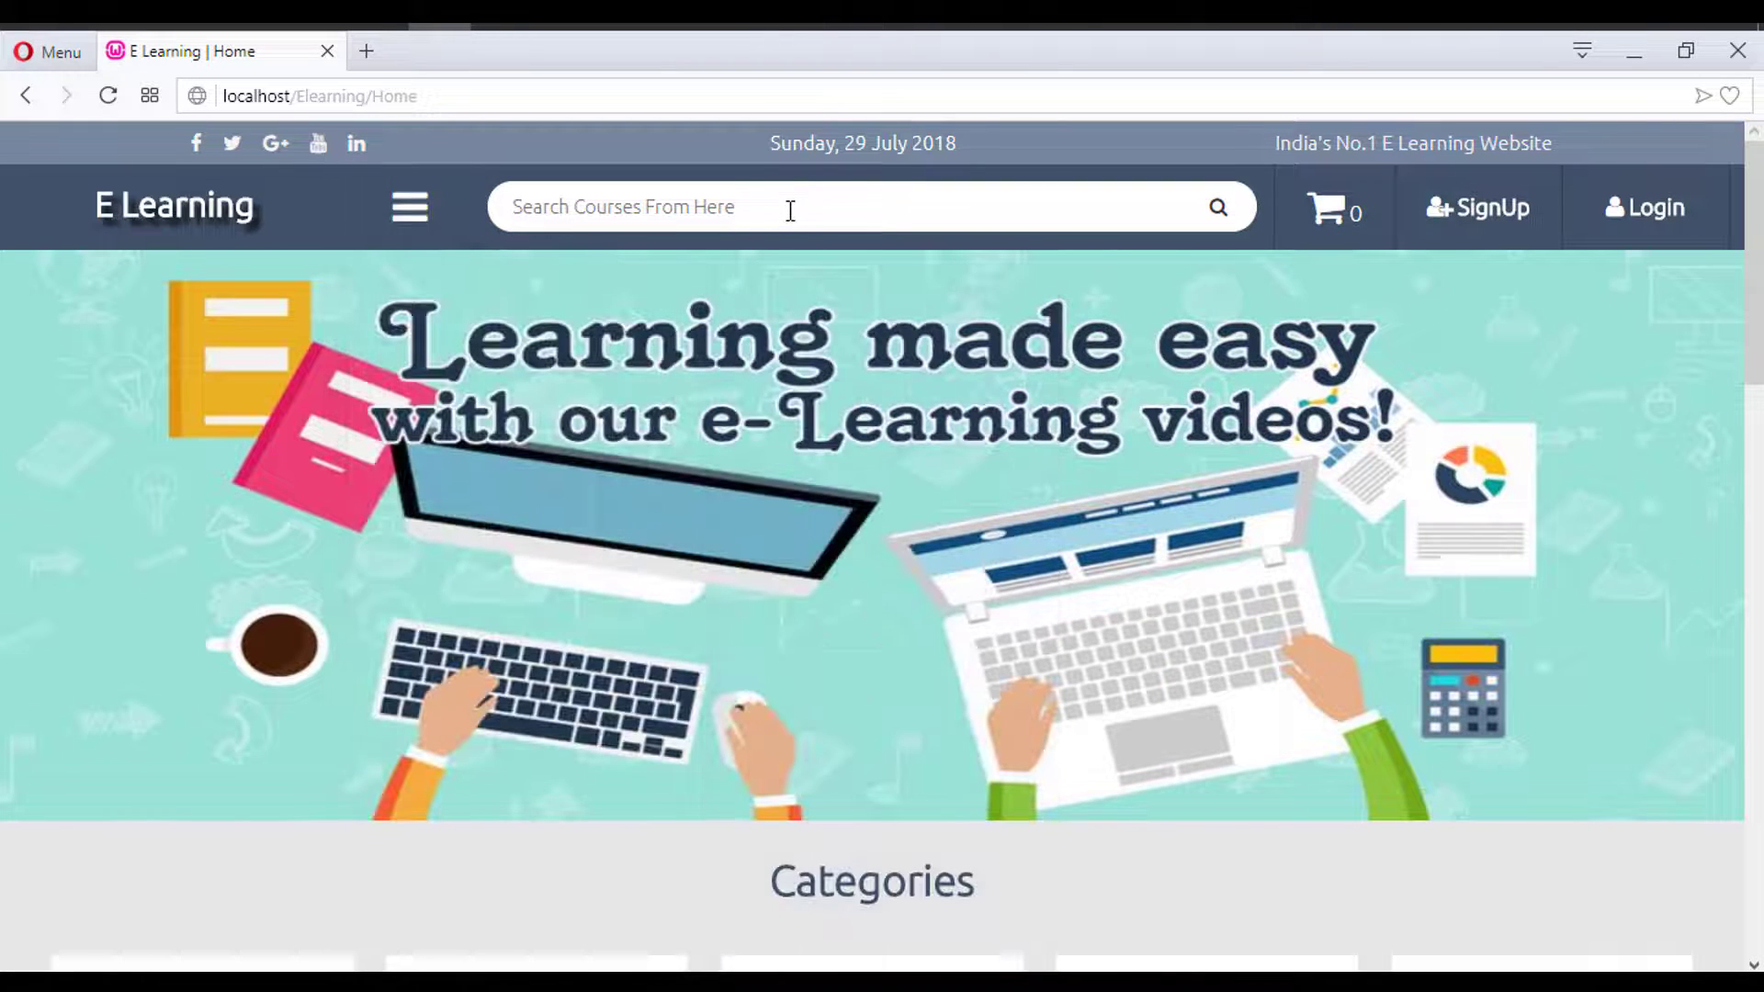
type("a")
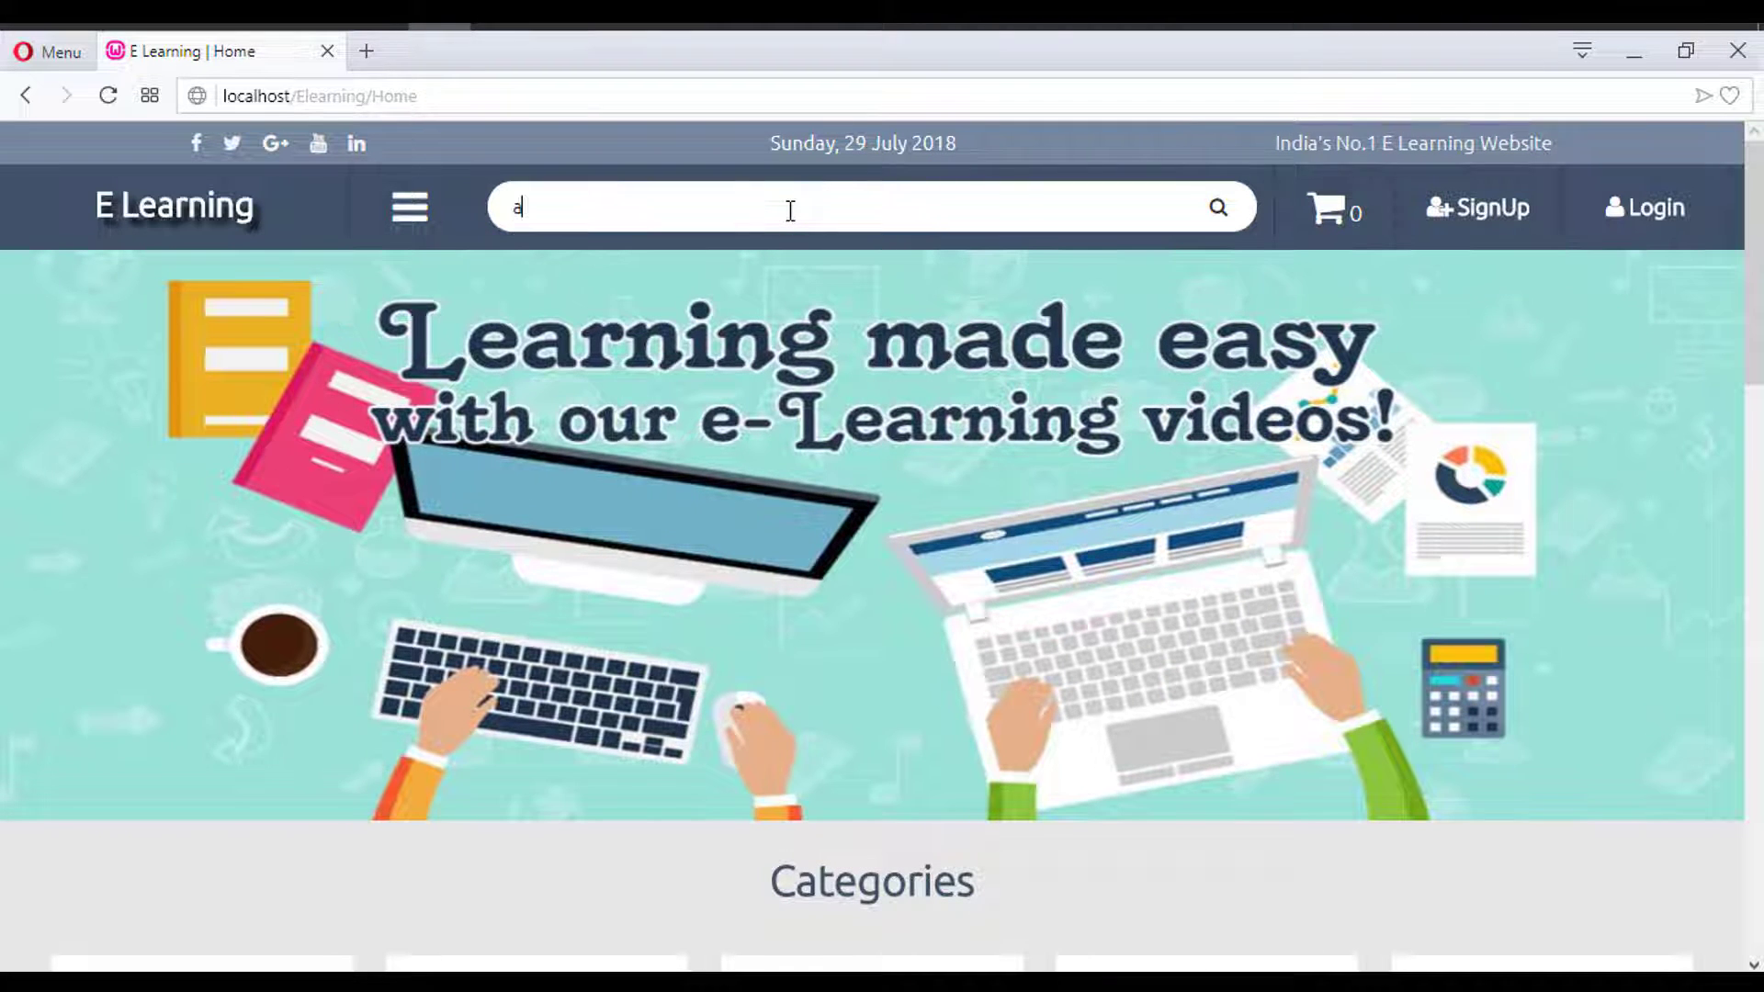
key("Return")
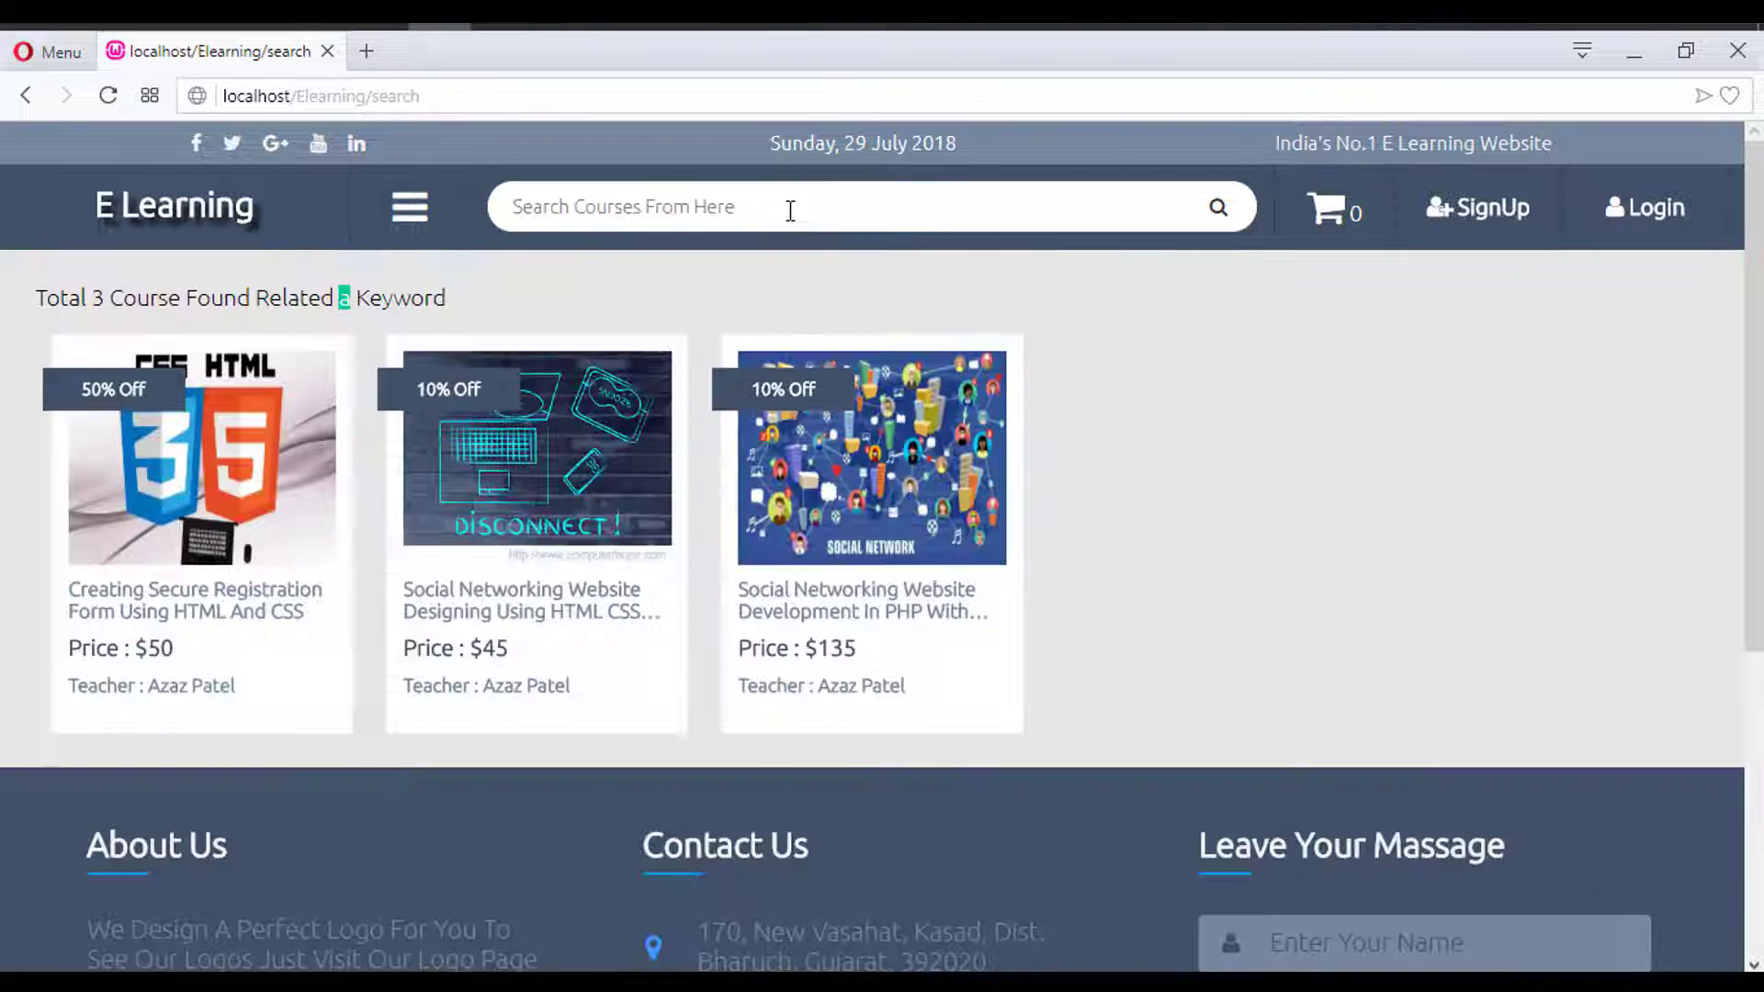
left_click_drag(153, 276, 520, 285)
left_click(535, 294)
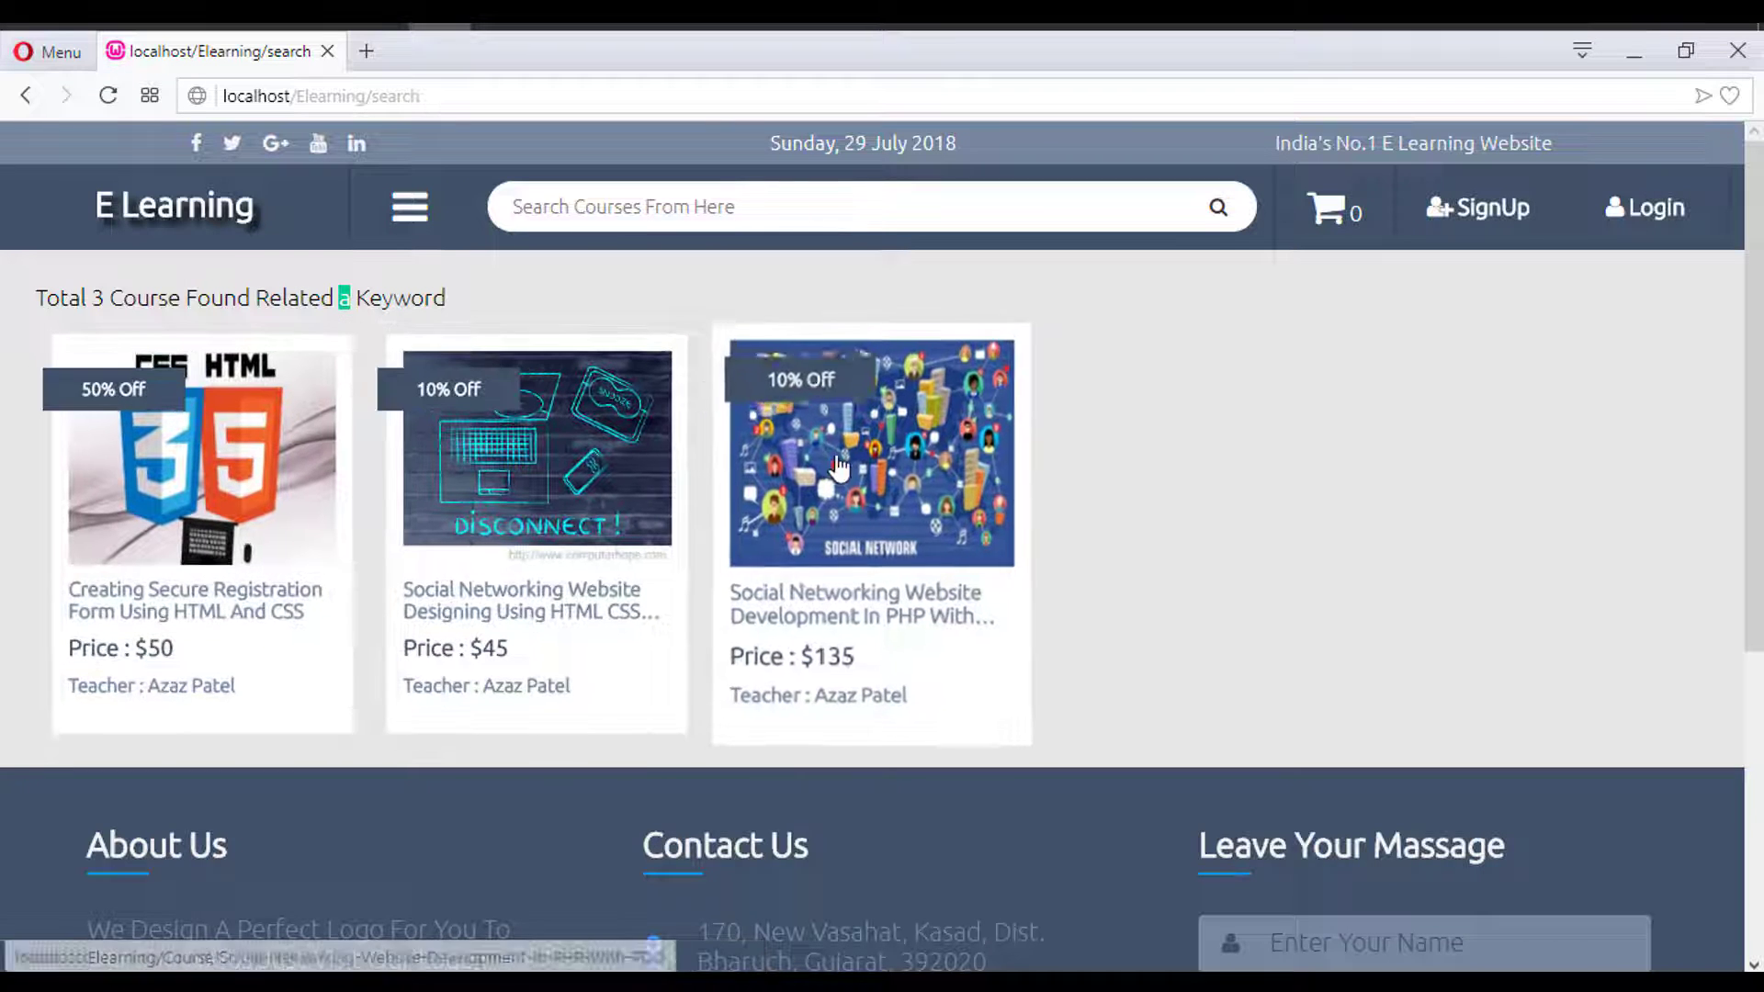
left_click(191, 232)
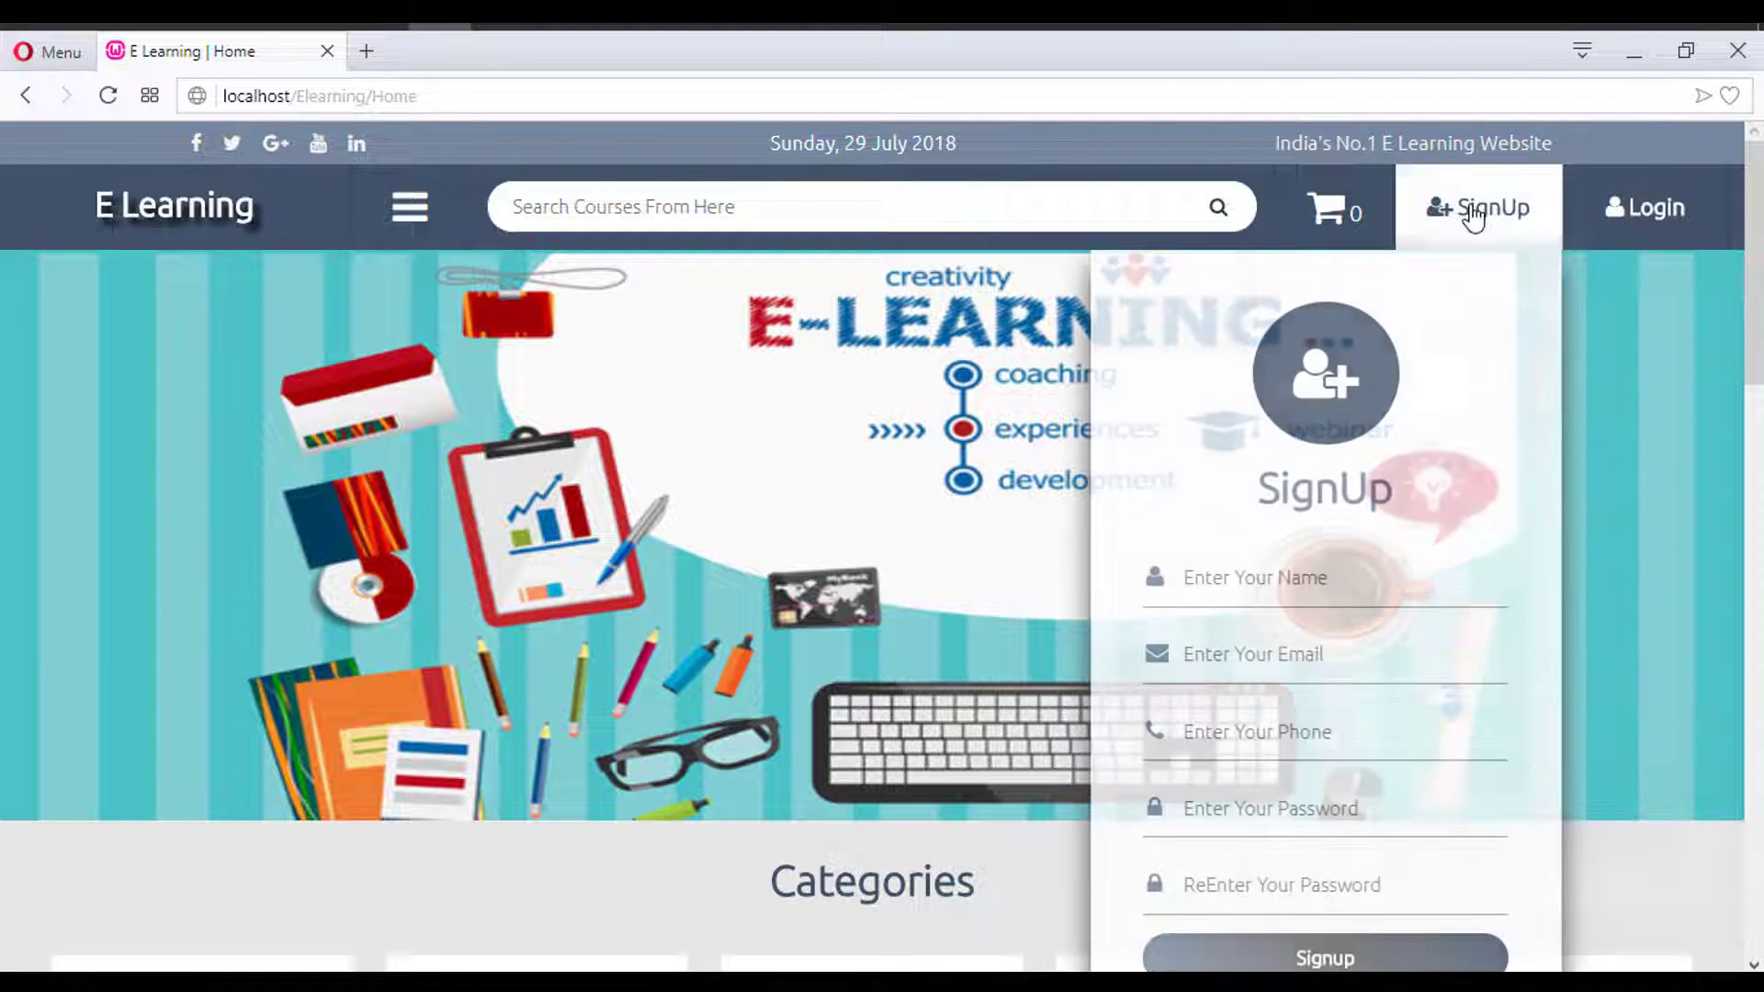
mouse_move(1504, 229)
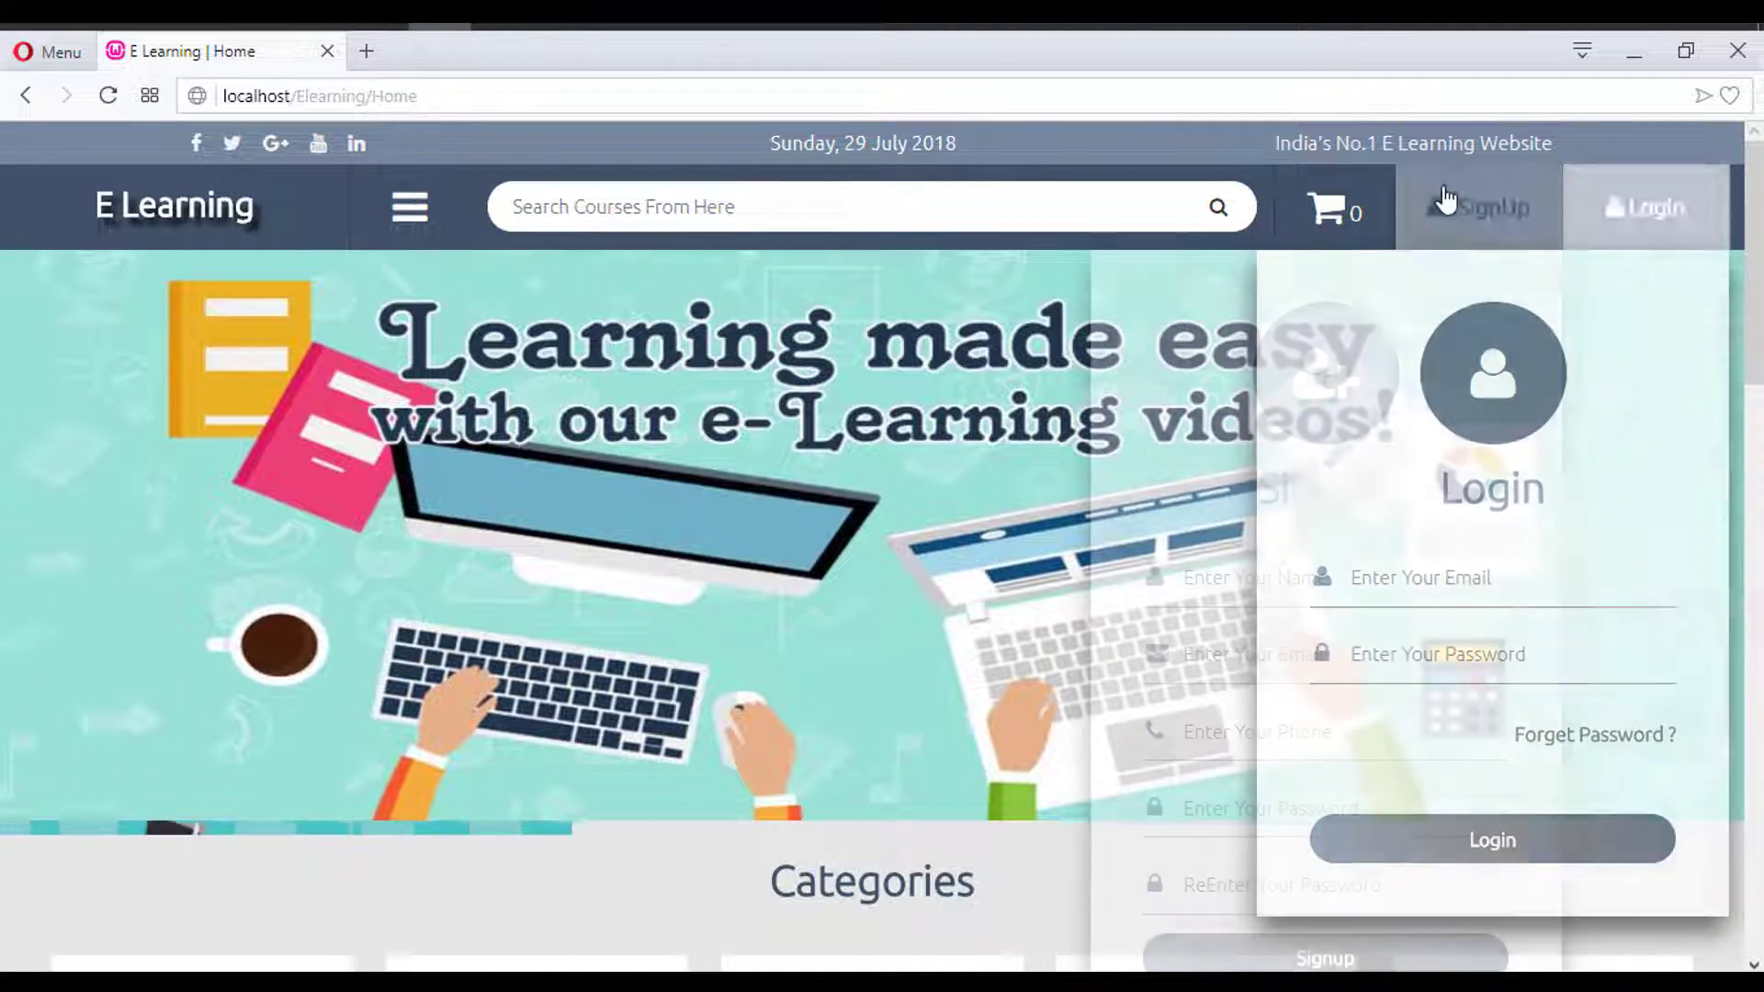
right_click(639, 473)
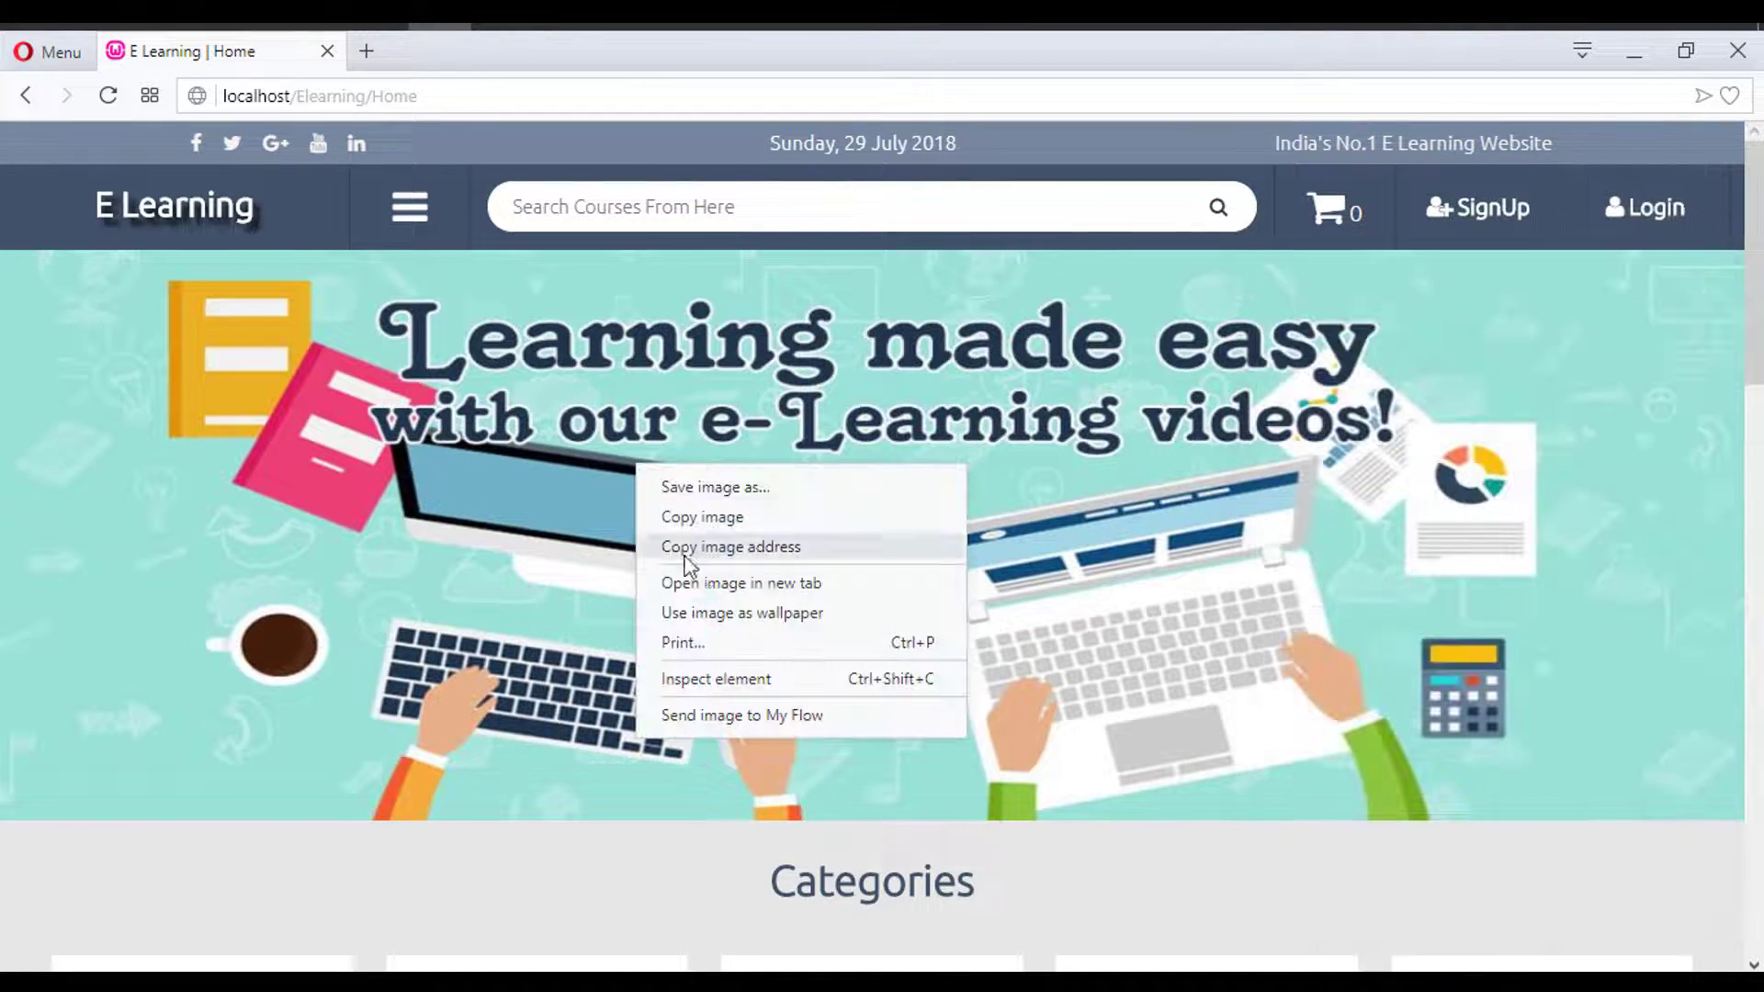
left_click(108, 96)
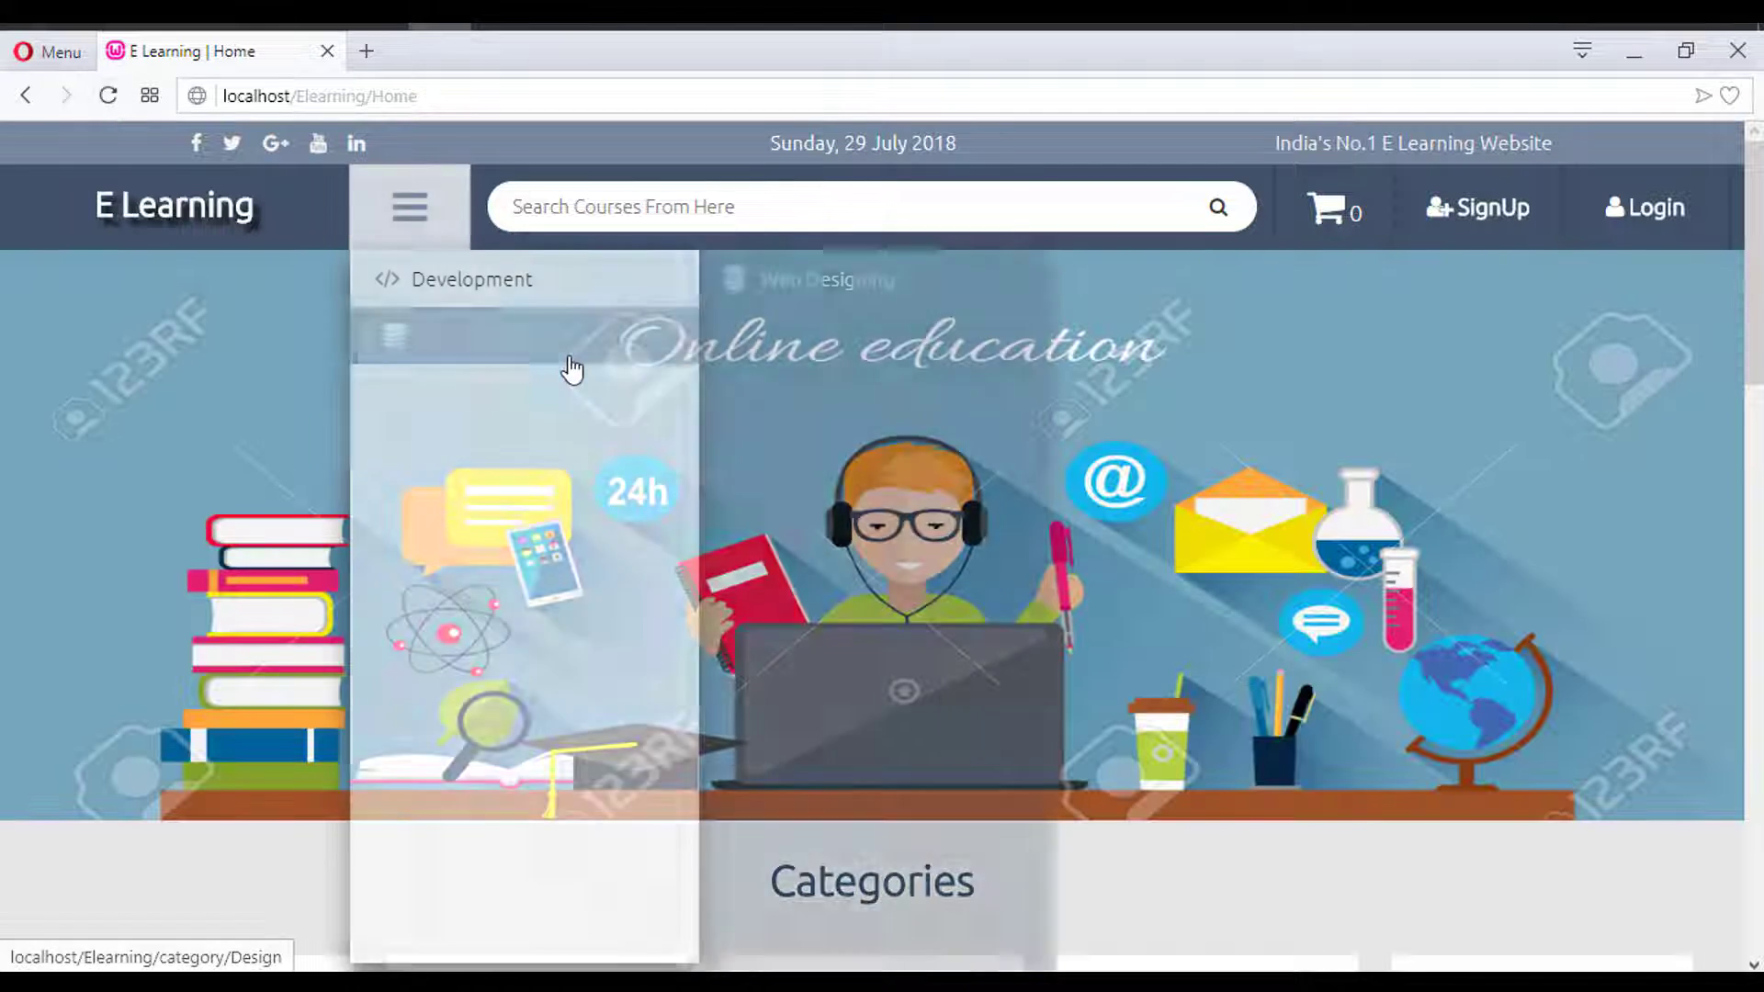
scroll(1347, 504, "down", 5)
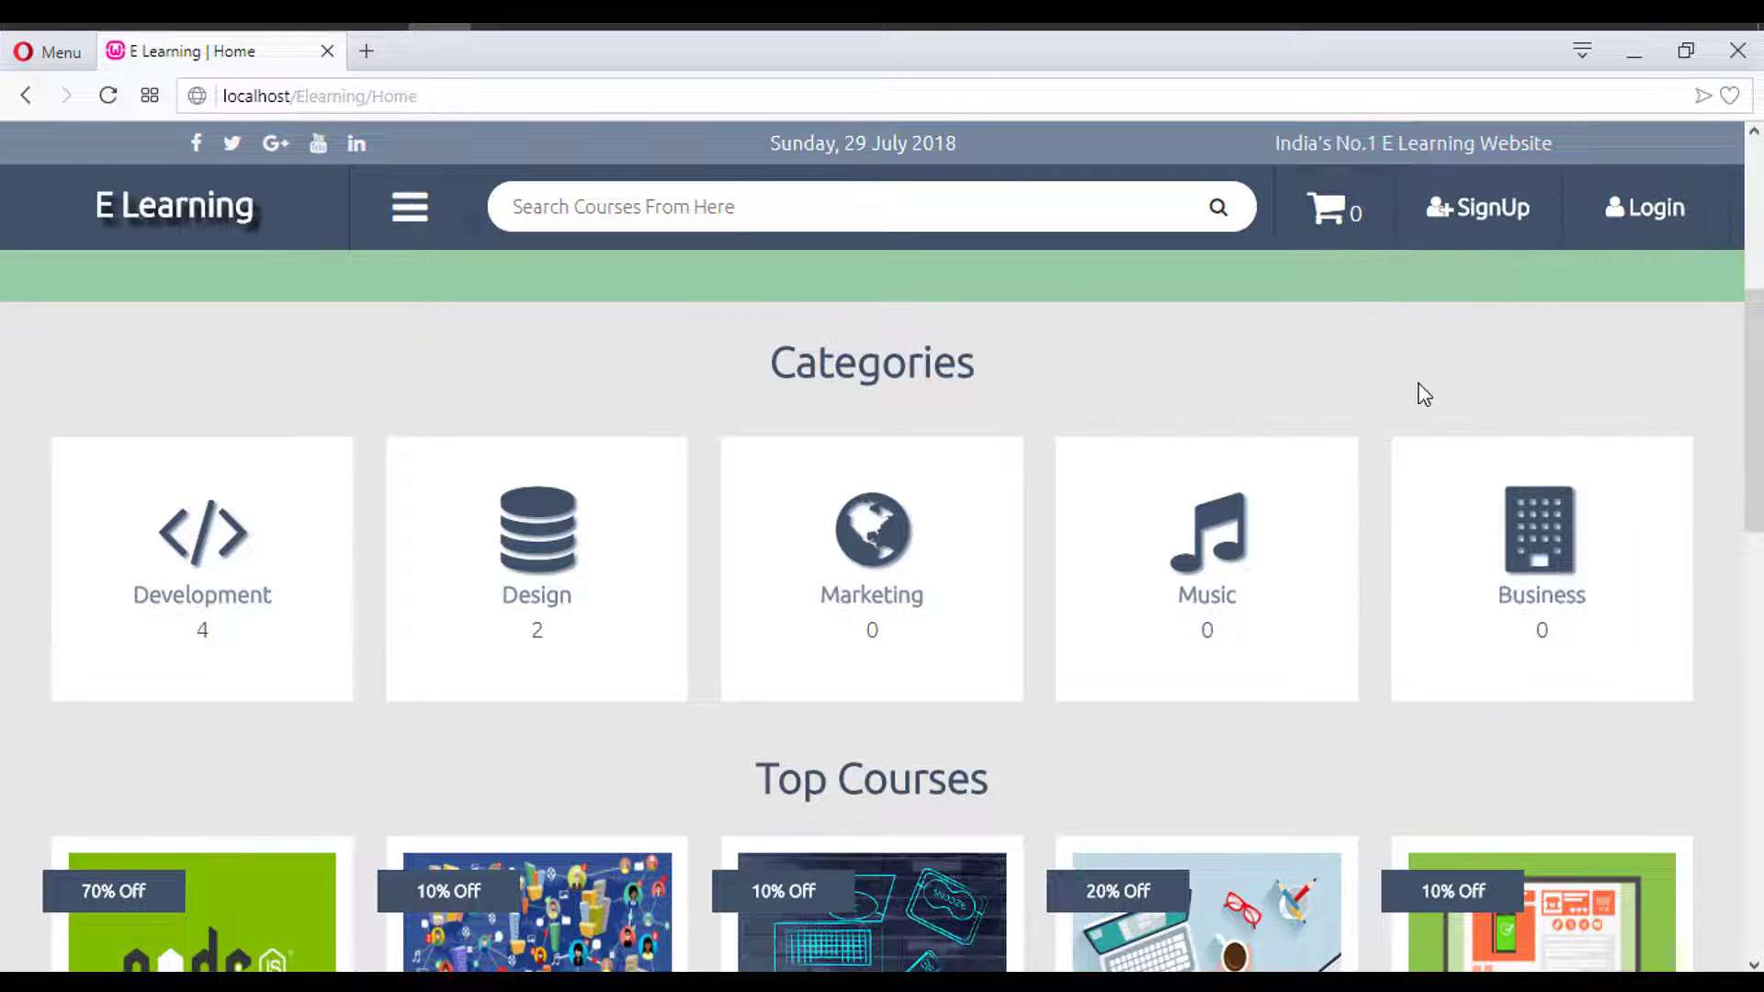
left_click_drag(912, 372, 792, 365)
left_click(689, 485)
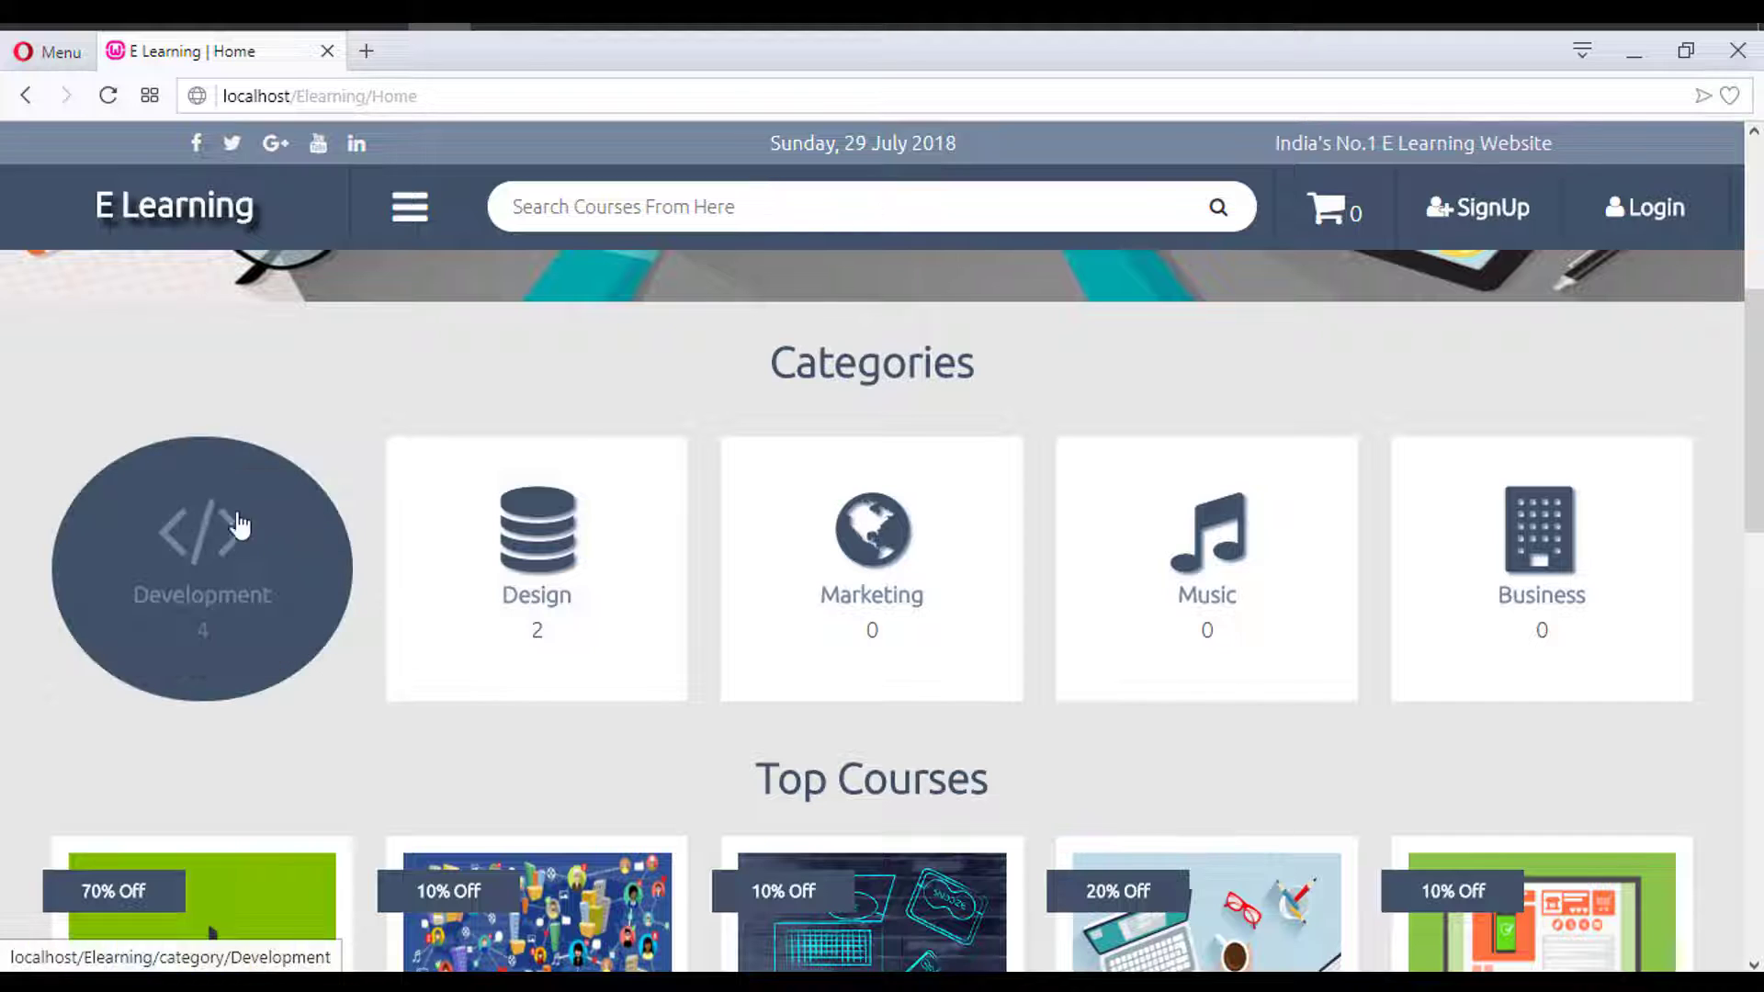
scroll(262, 551, "down", 3)
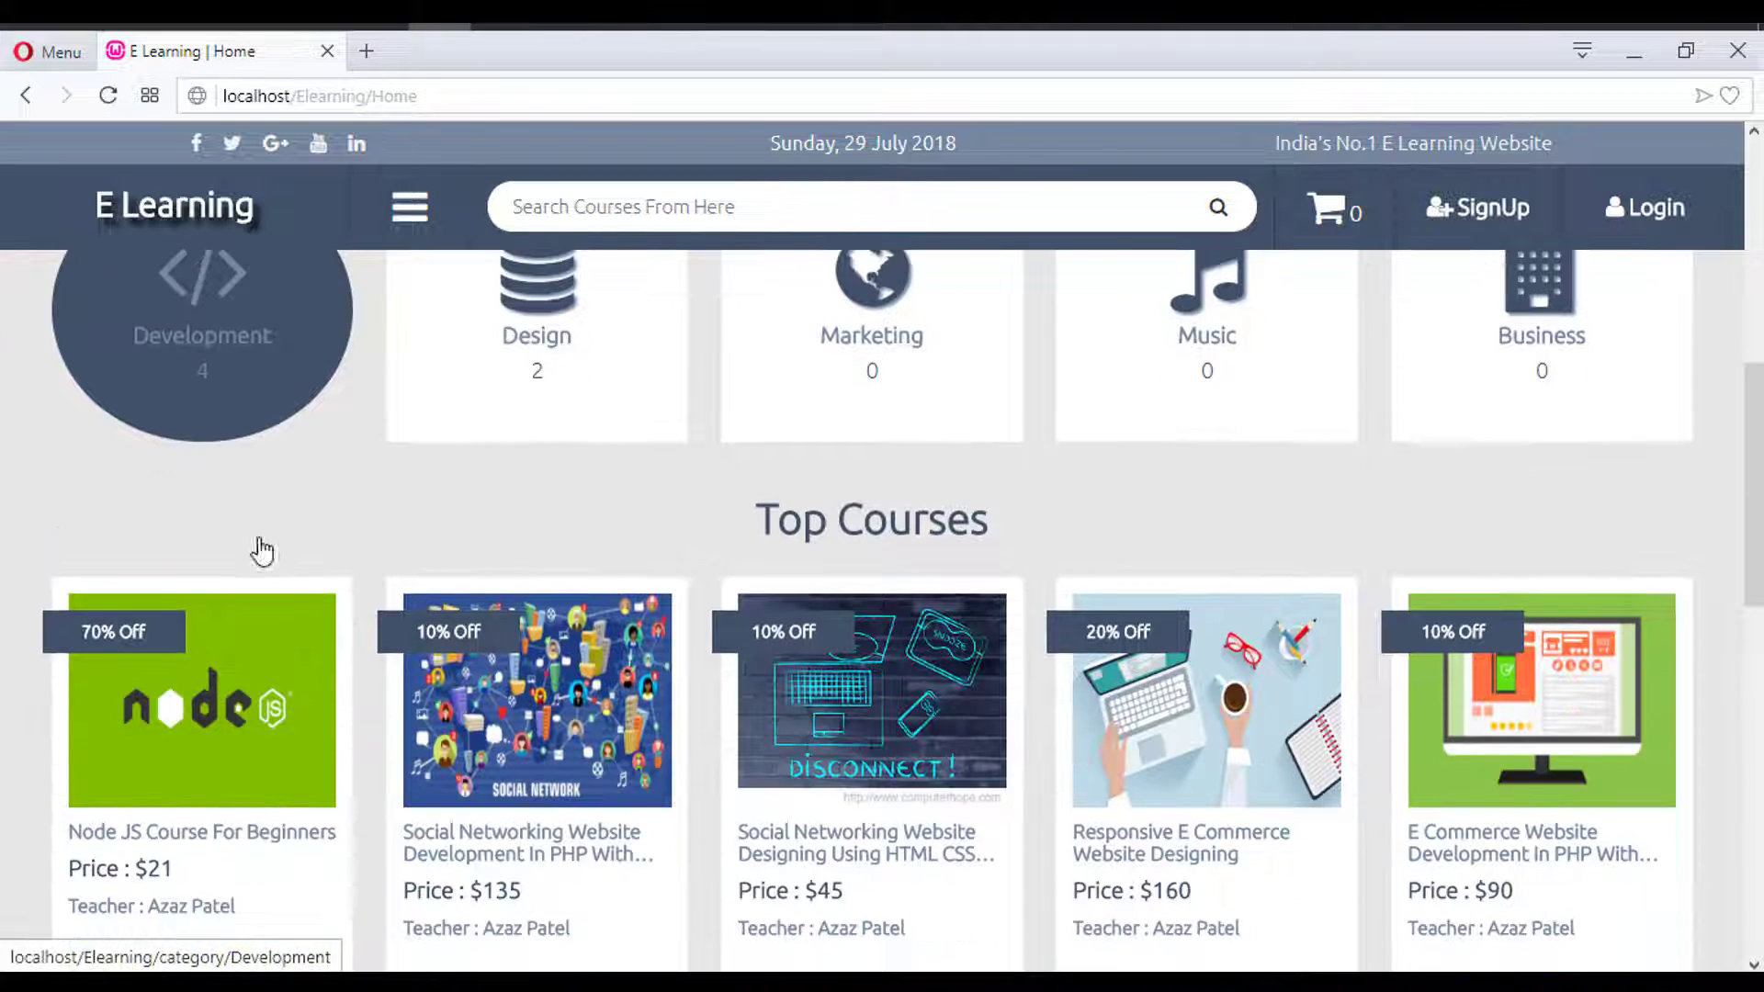
scroll(327, 395, "up", 3)
scroll(315, 410, "down", 1)
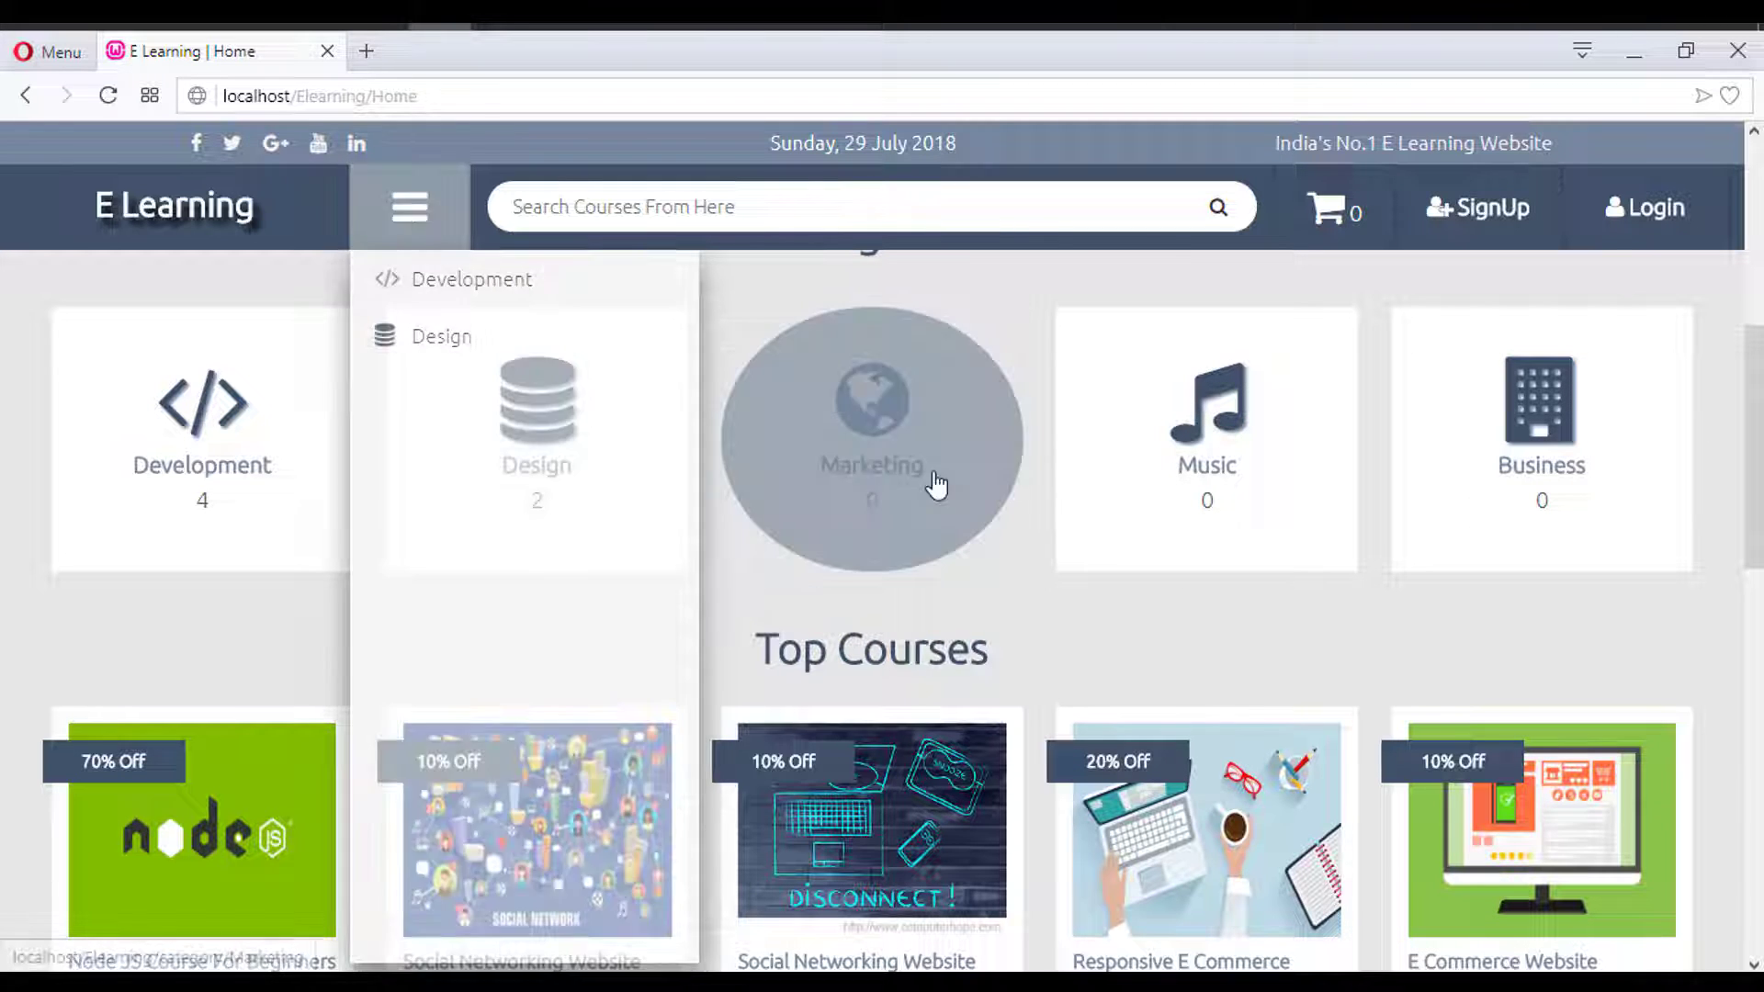
mouse_move(395, 208)
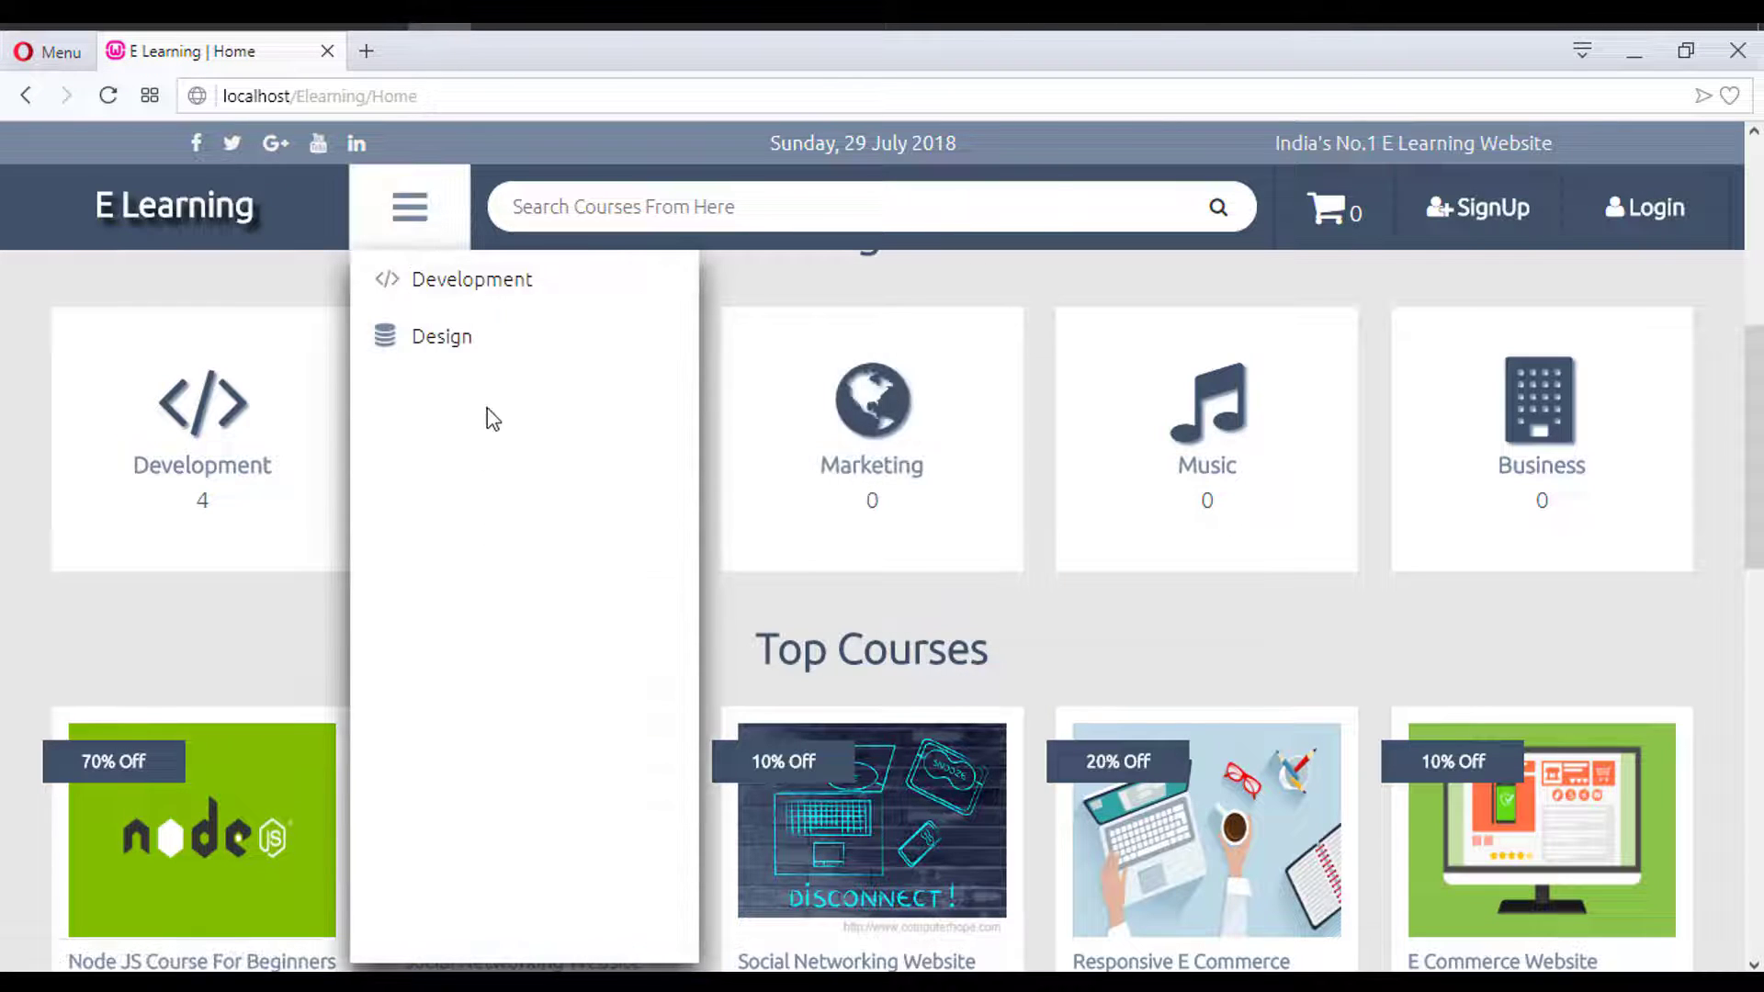
mouse_move(452, 292)
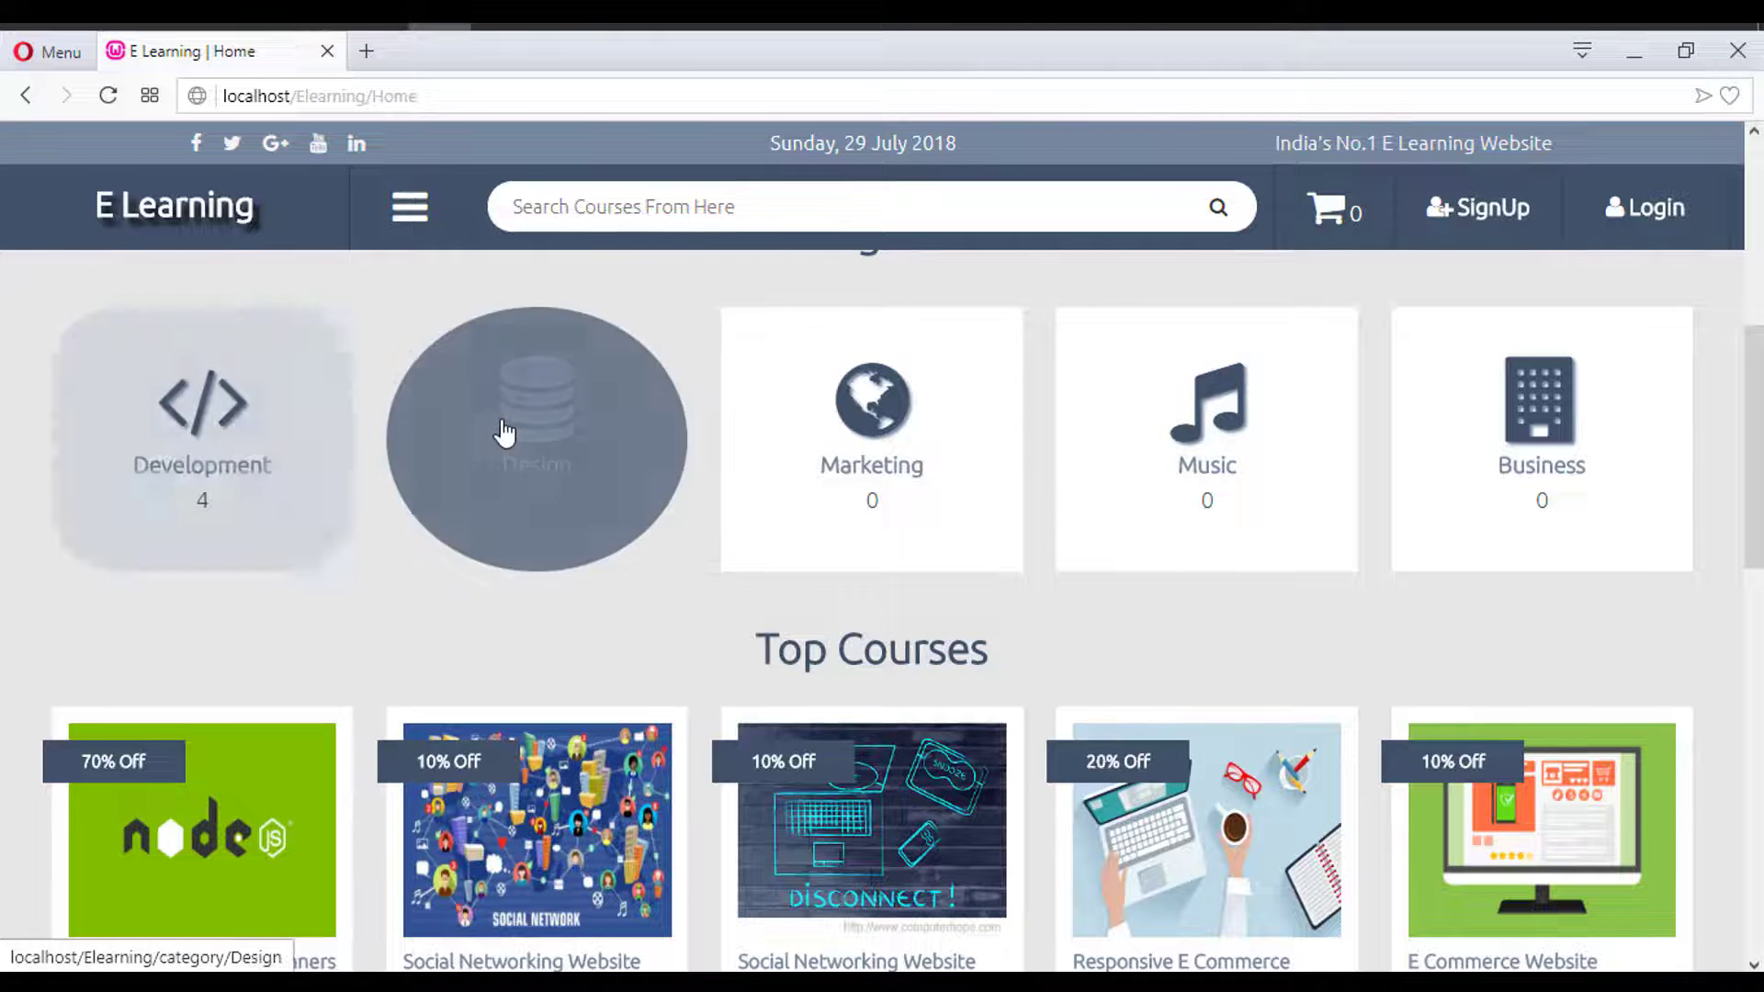
scroll(1094, 642, "down", 4)
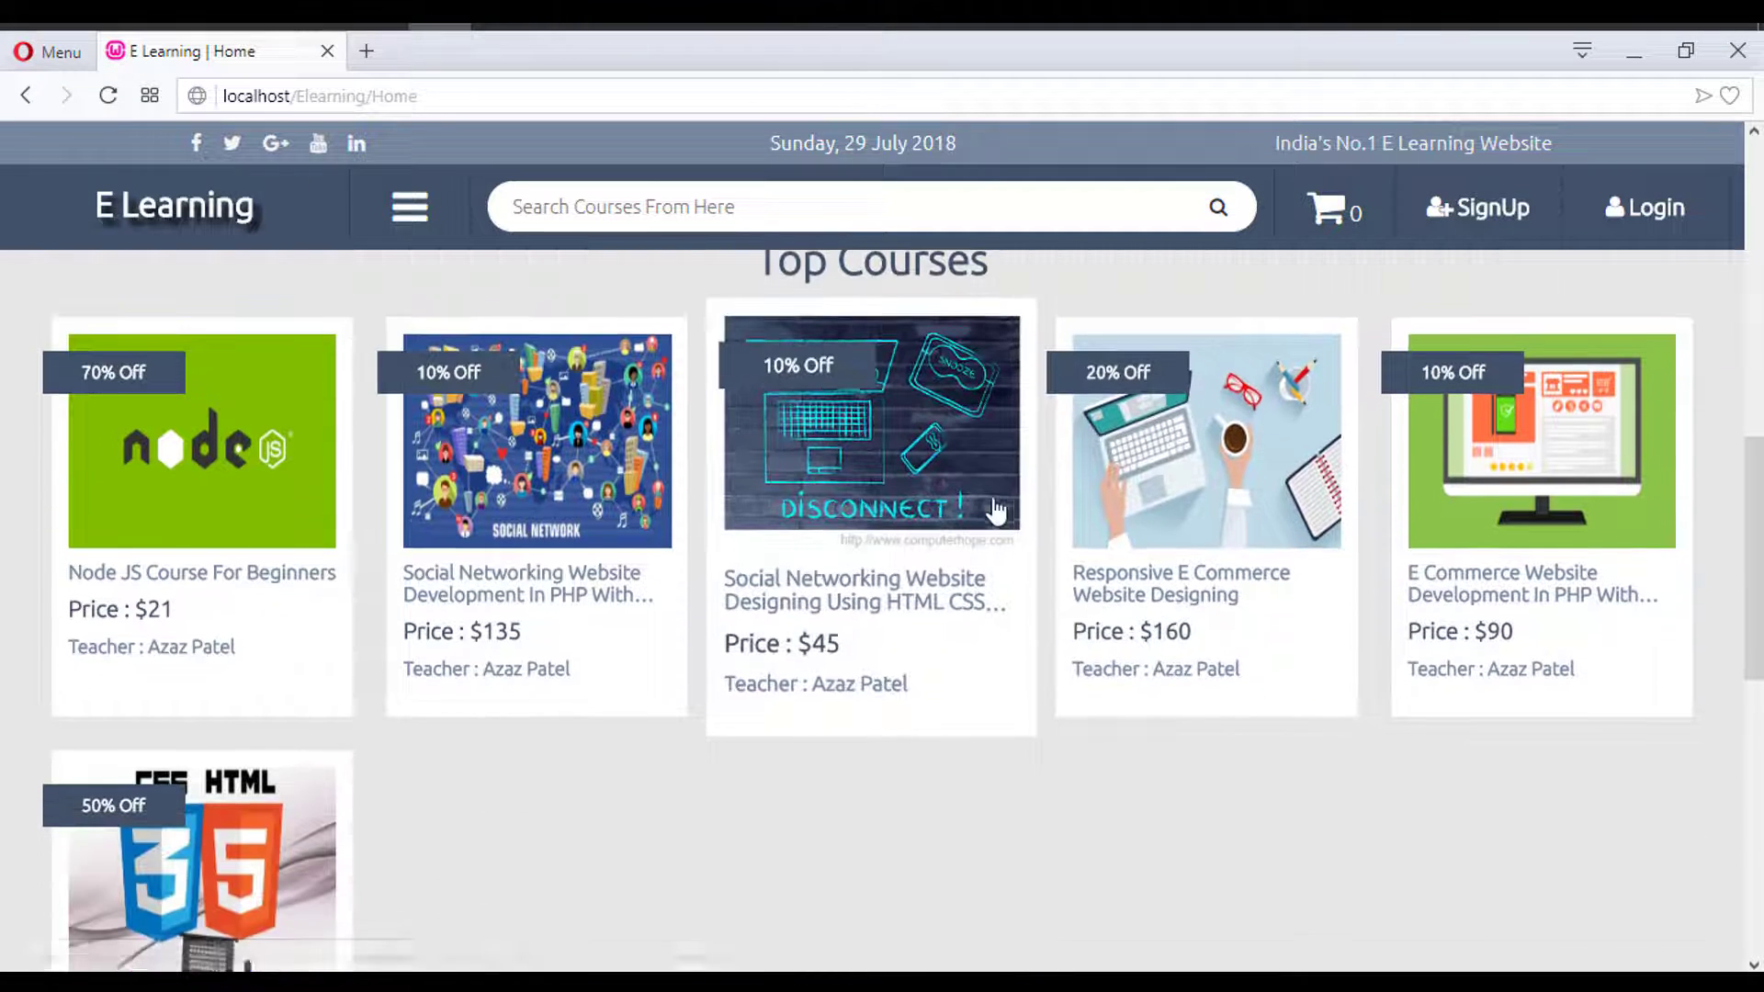
left_click_drag(736, 283, 1035, 288)
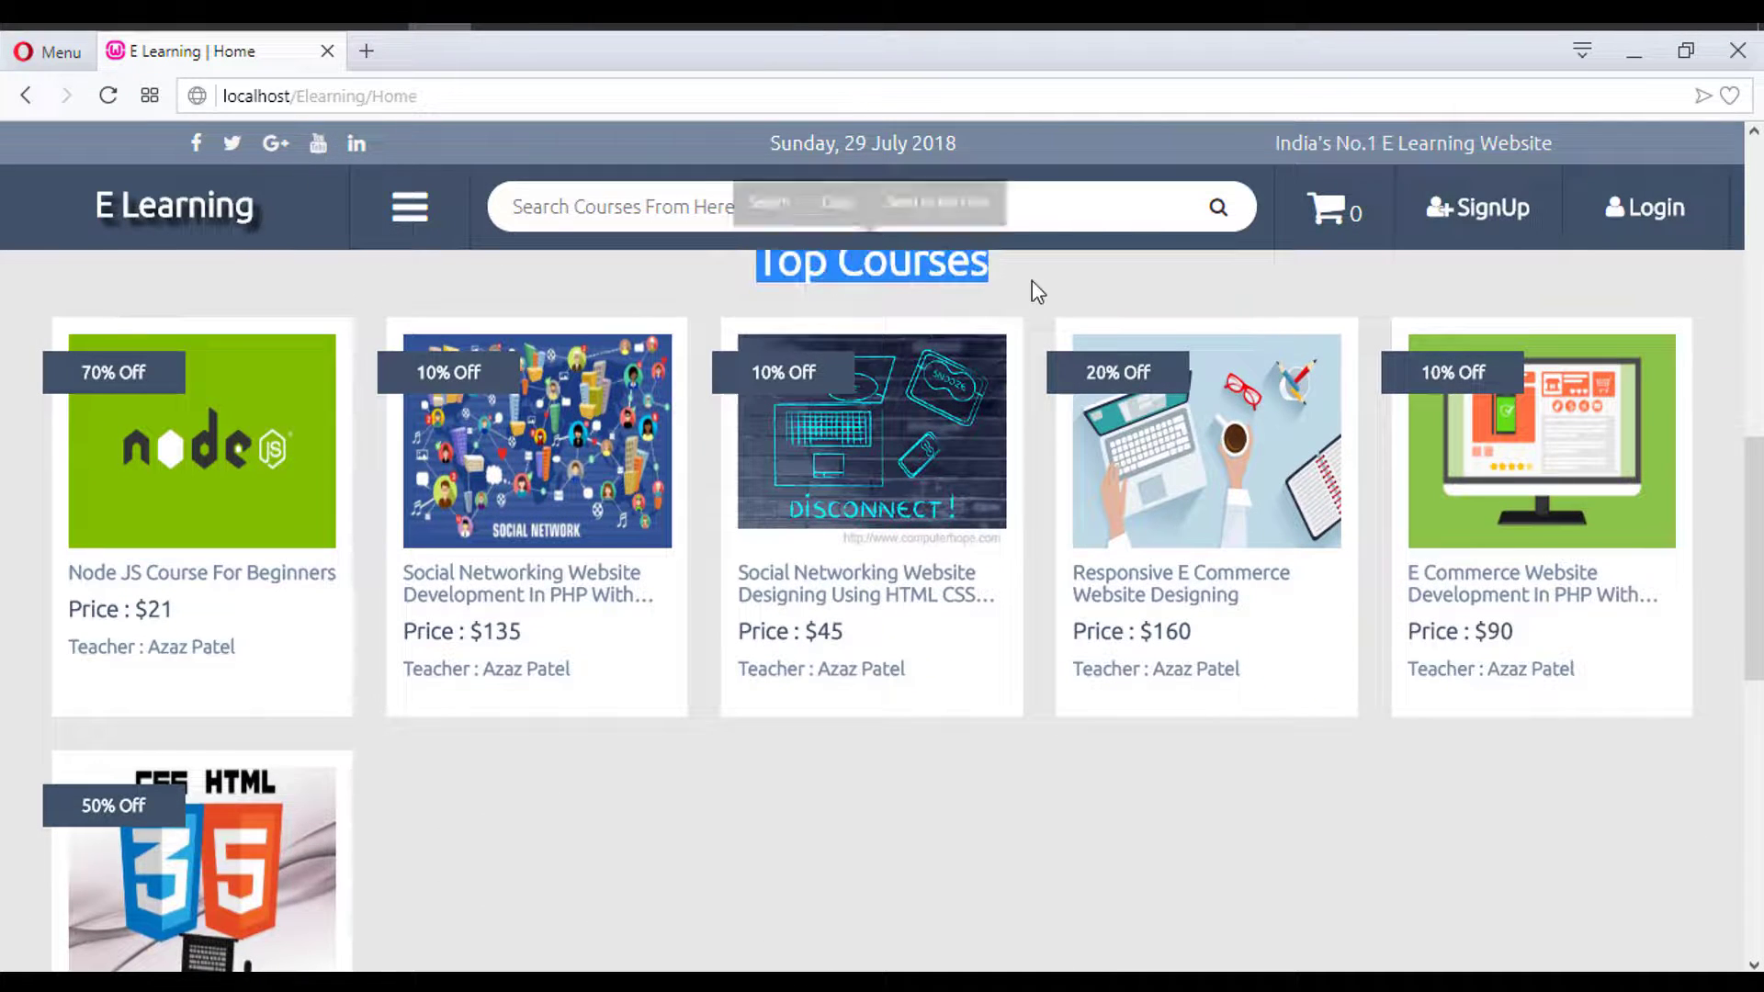
left_click(1035, 287)
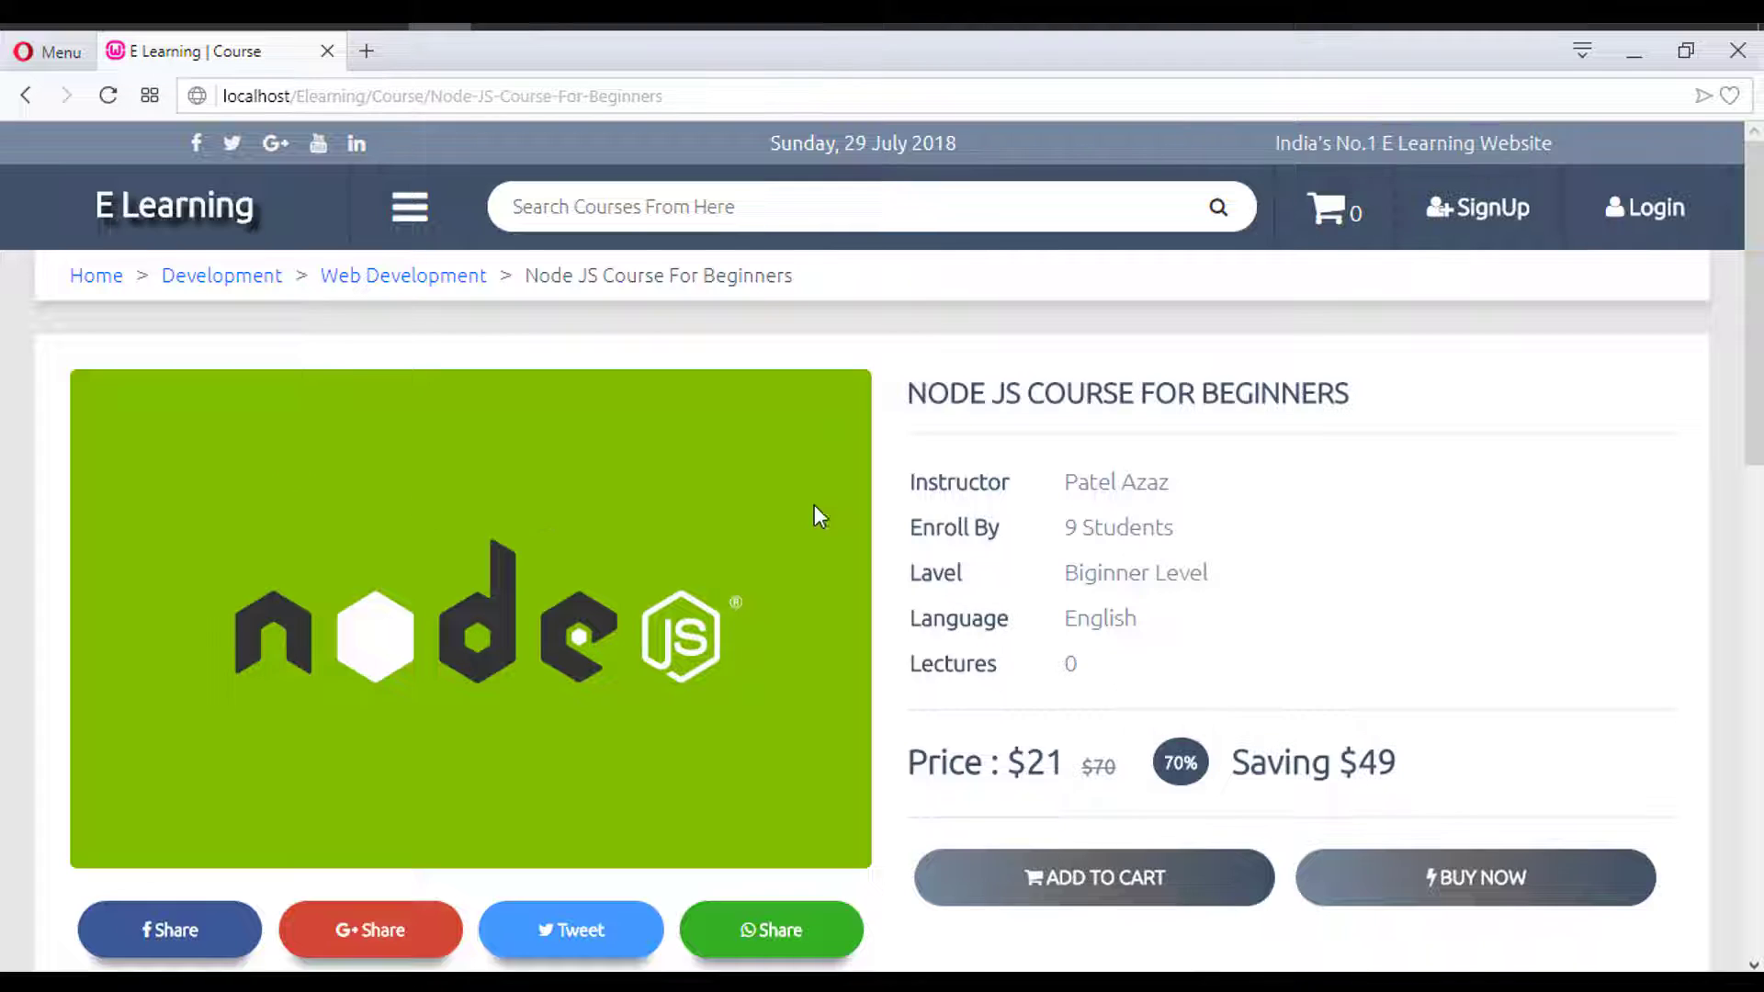
scroll(856, 510, "down", 4)
scroll(856, 510, "up", 4)
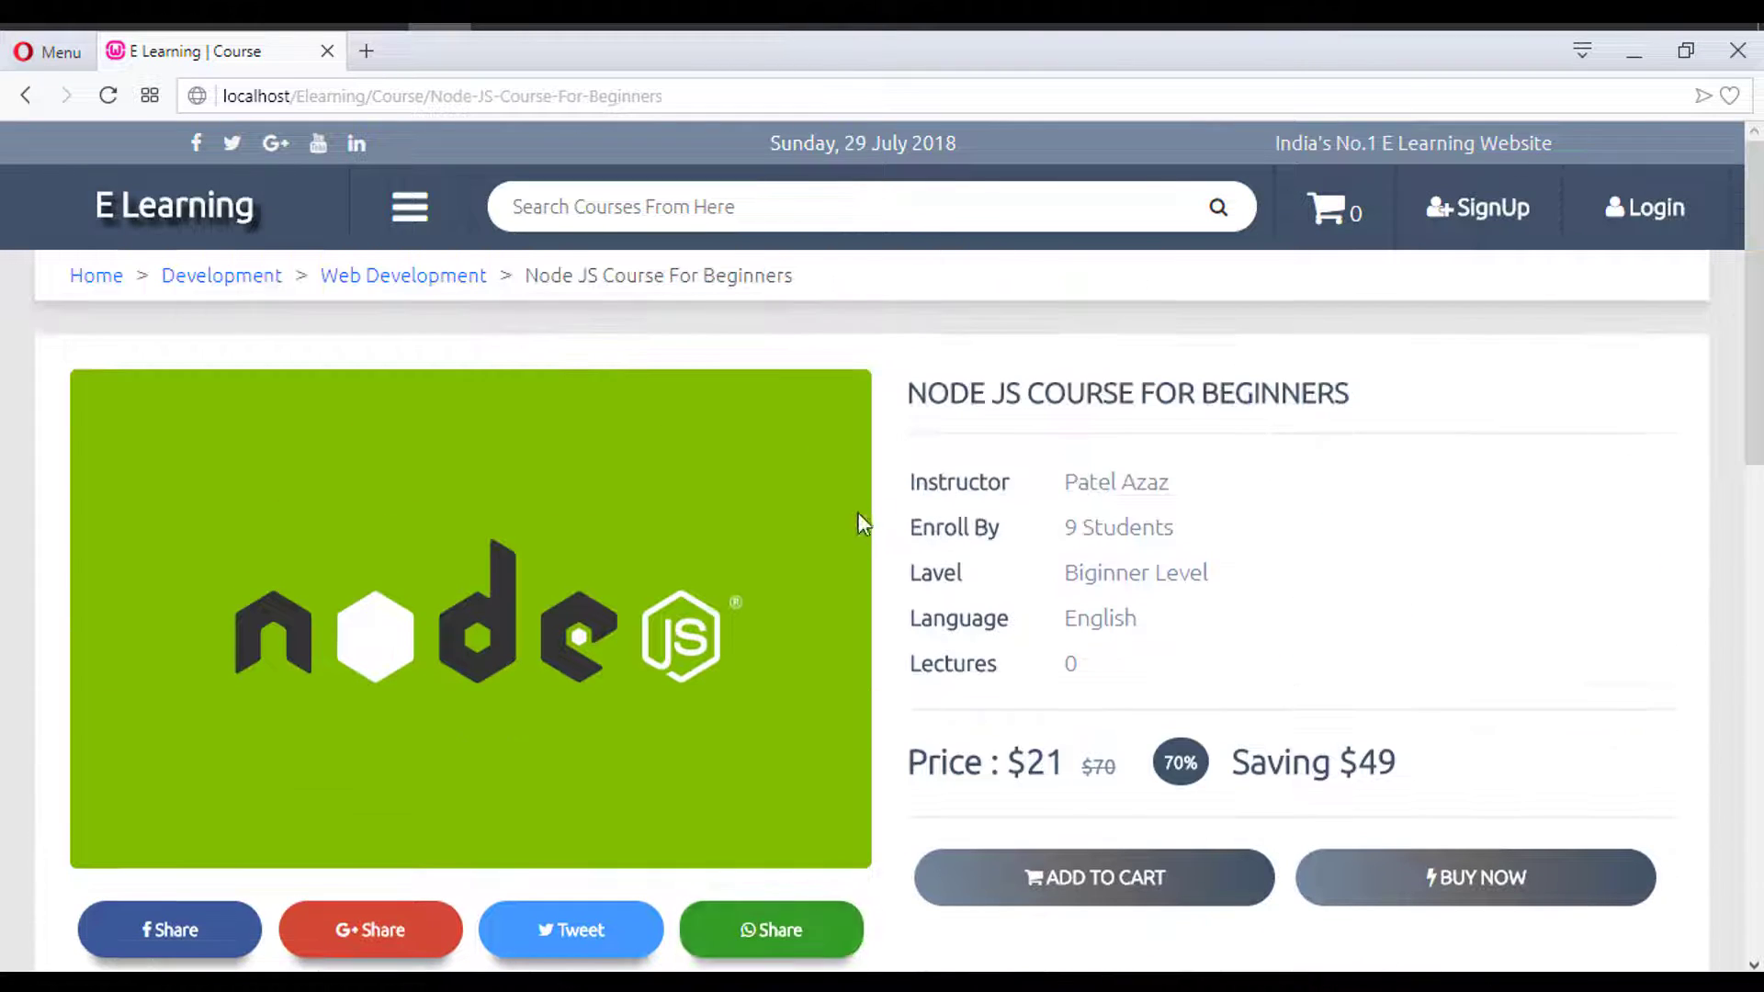
left_click_drag(948, 484, 1087, 492)
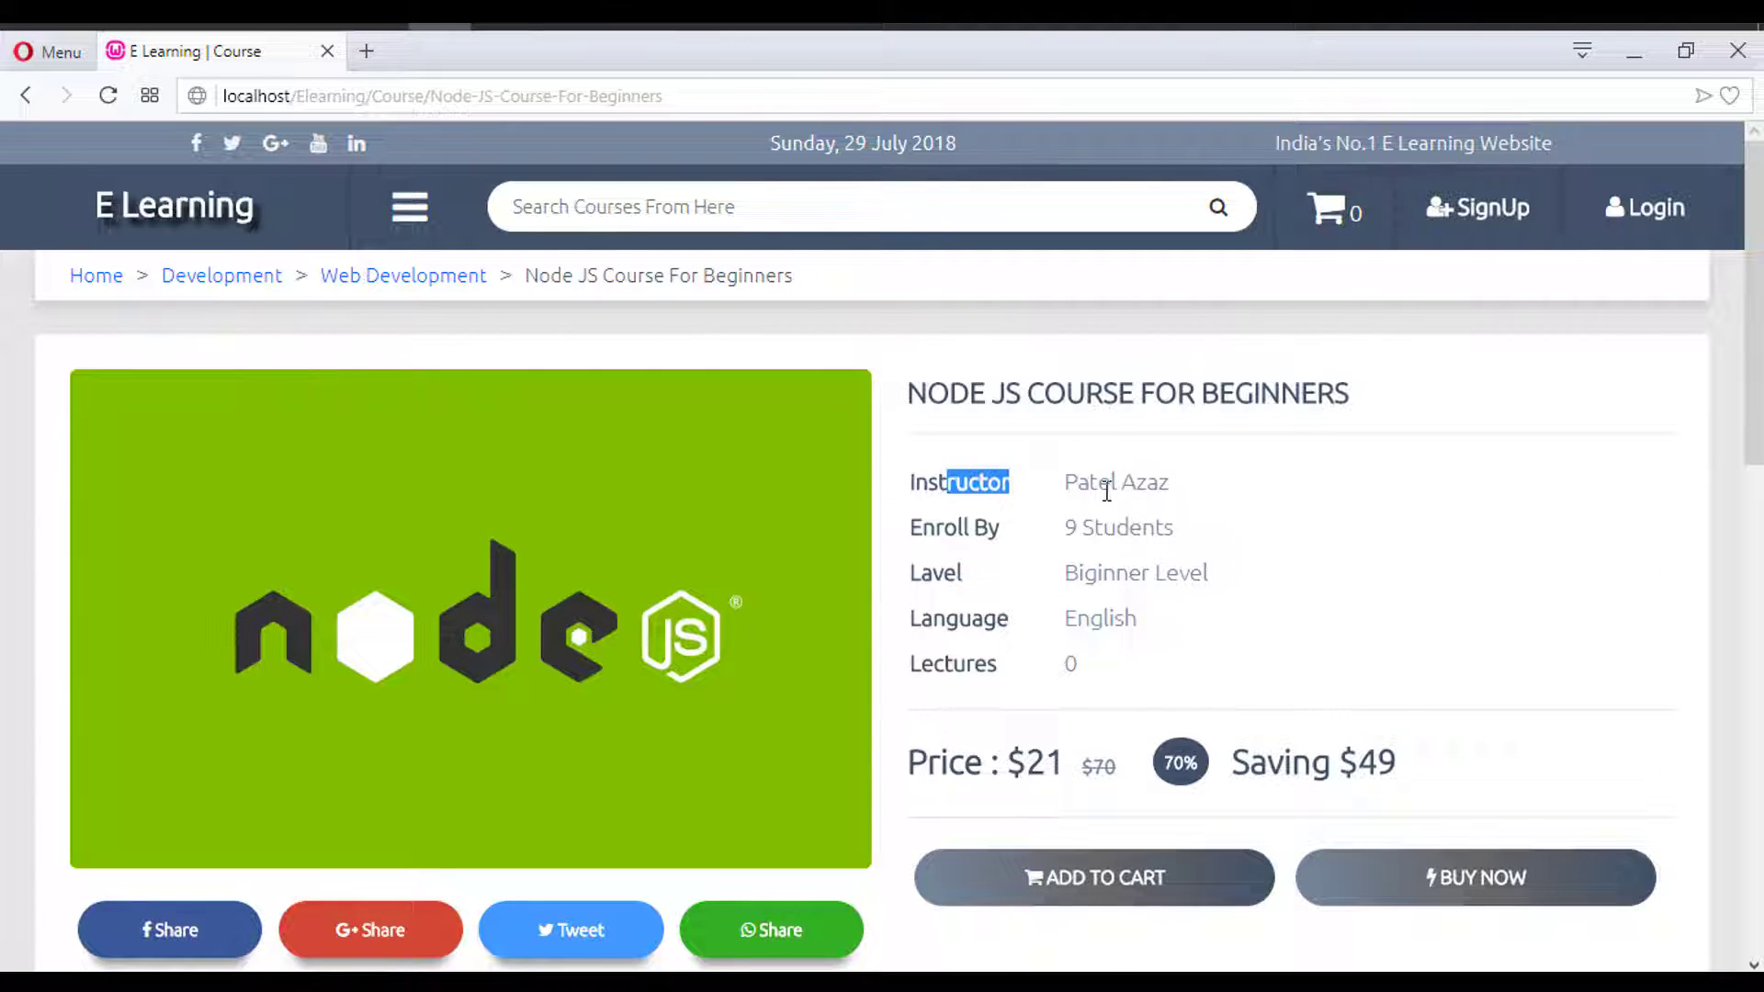
left_click(989, 492)
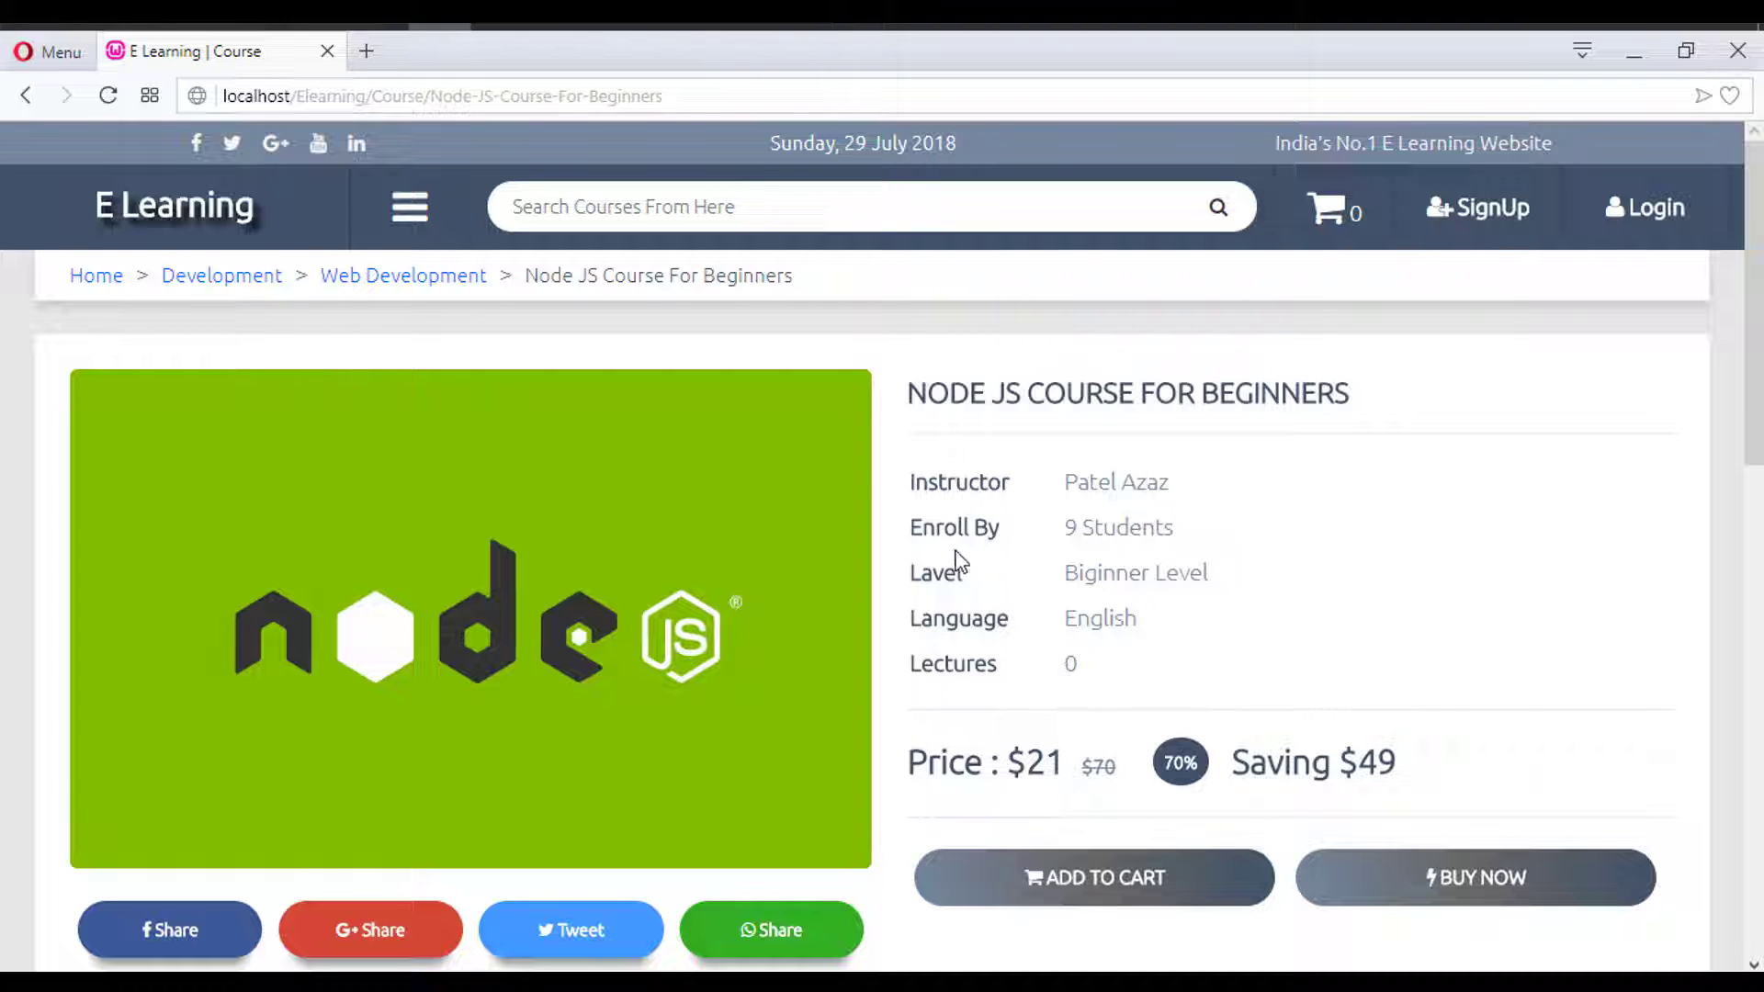
left_click_drag(1071, 528, 1252, 583)
left_click(1251, 584)
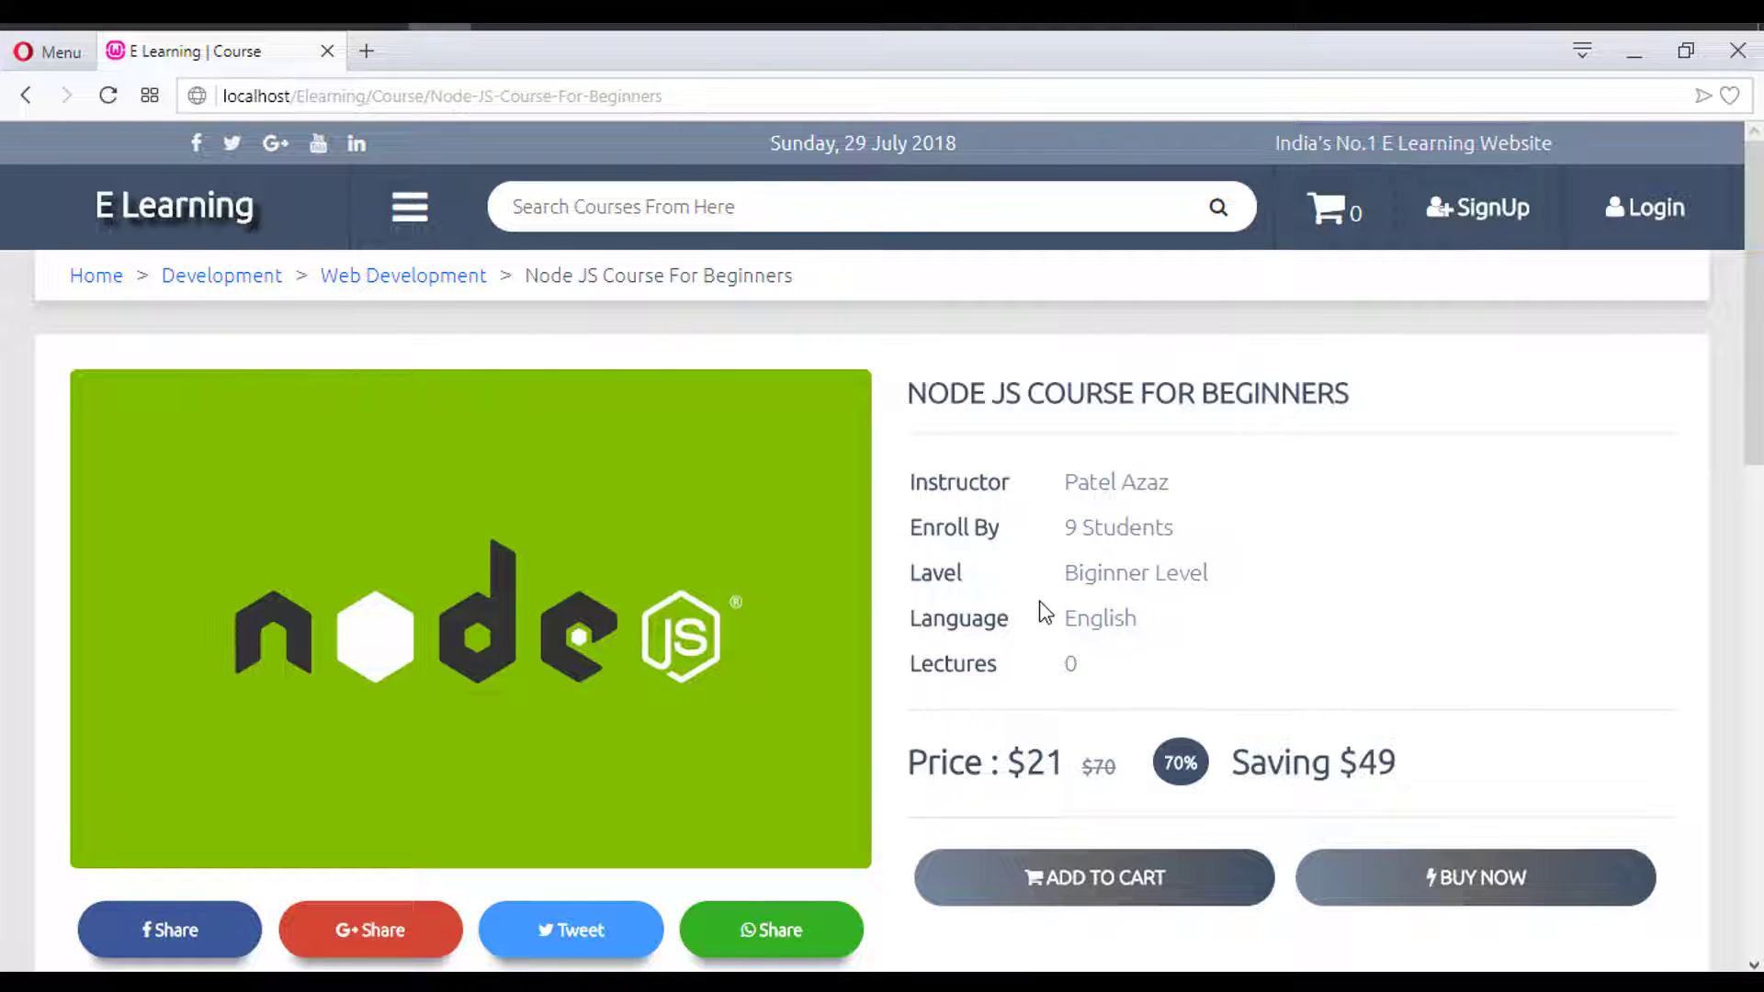
left_click_drag(1086, 609, 1189, 621)
left_click(1189, 619)
scroll(1091, 678, "down", 2)
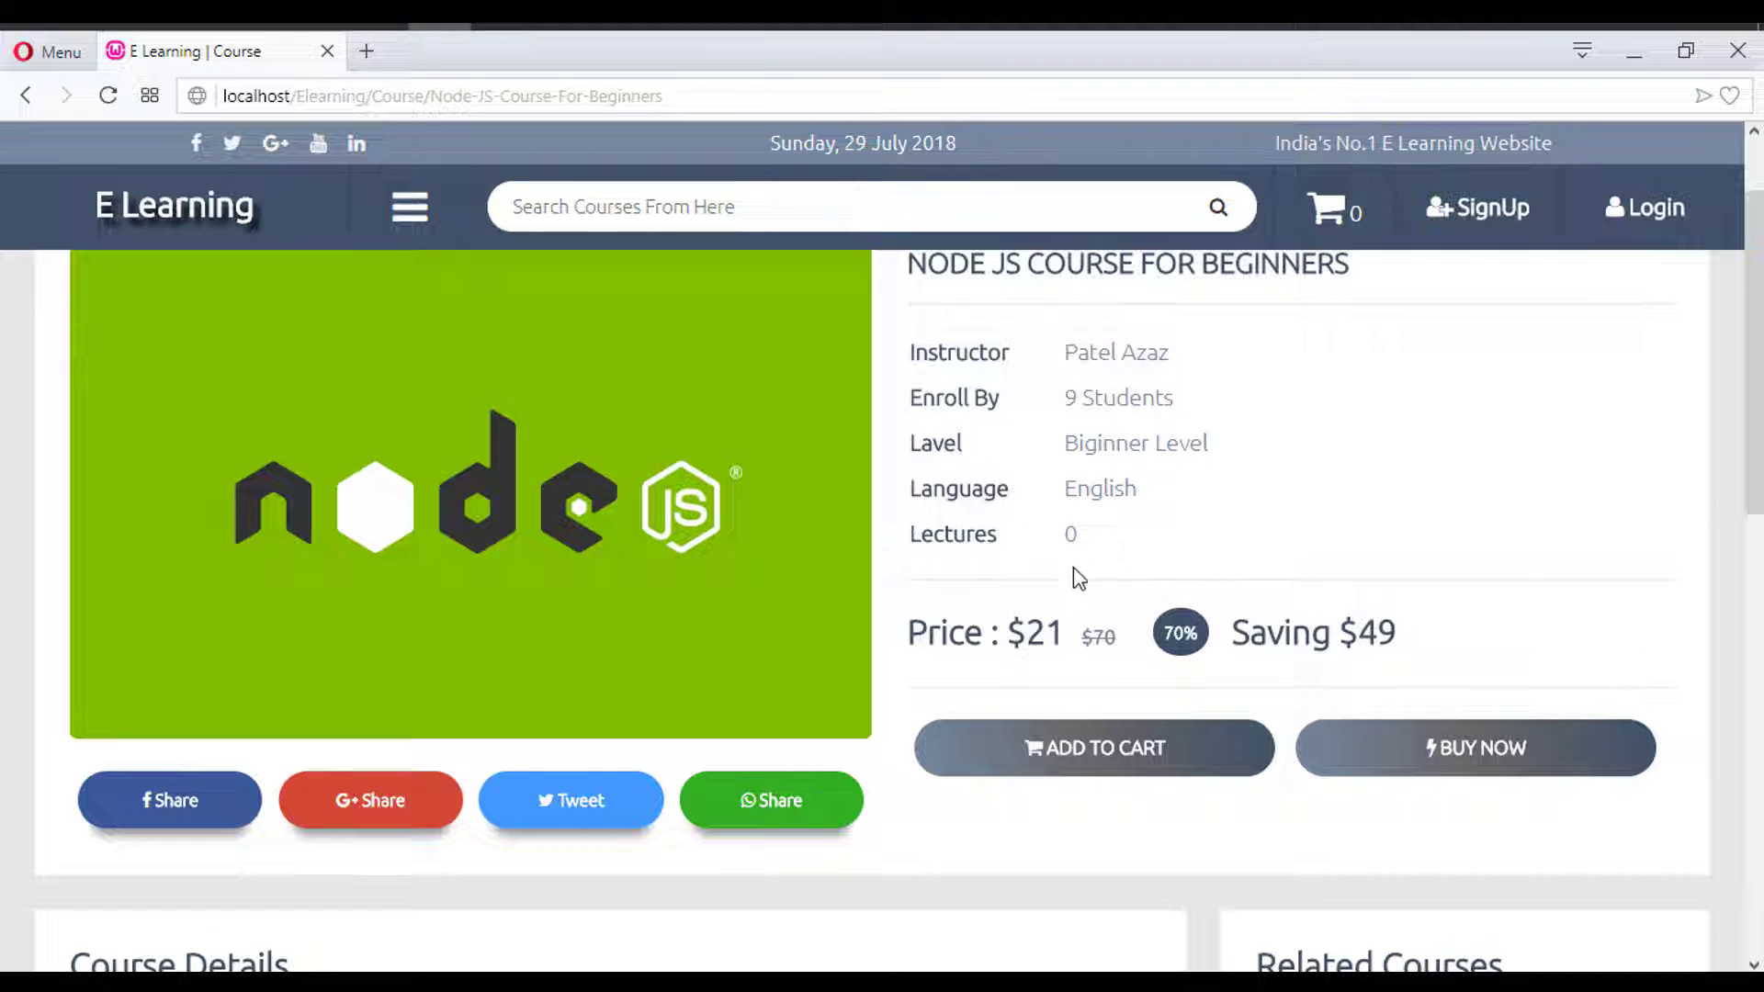
scroll(1077, 585, "up", 2)
Step: Return to the home page and open the E Commerce Website Development In PHP With PDO course
left_click(224, 221)
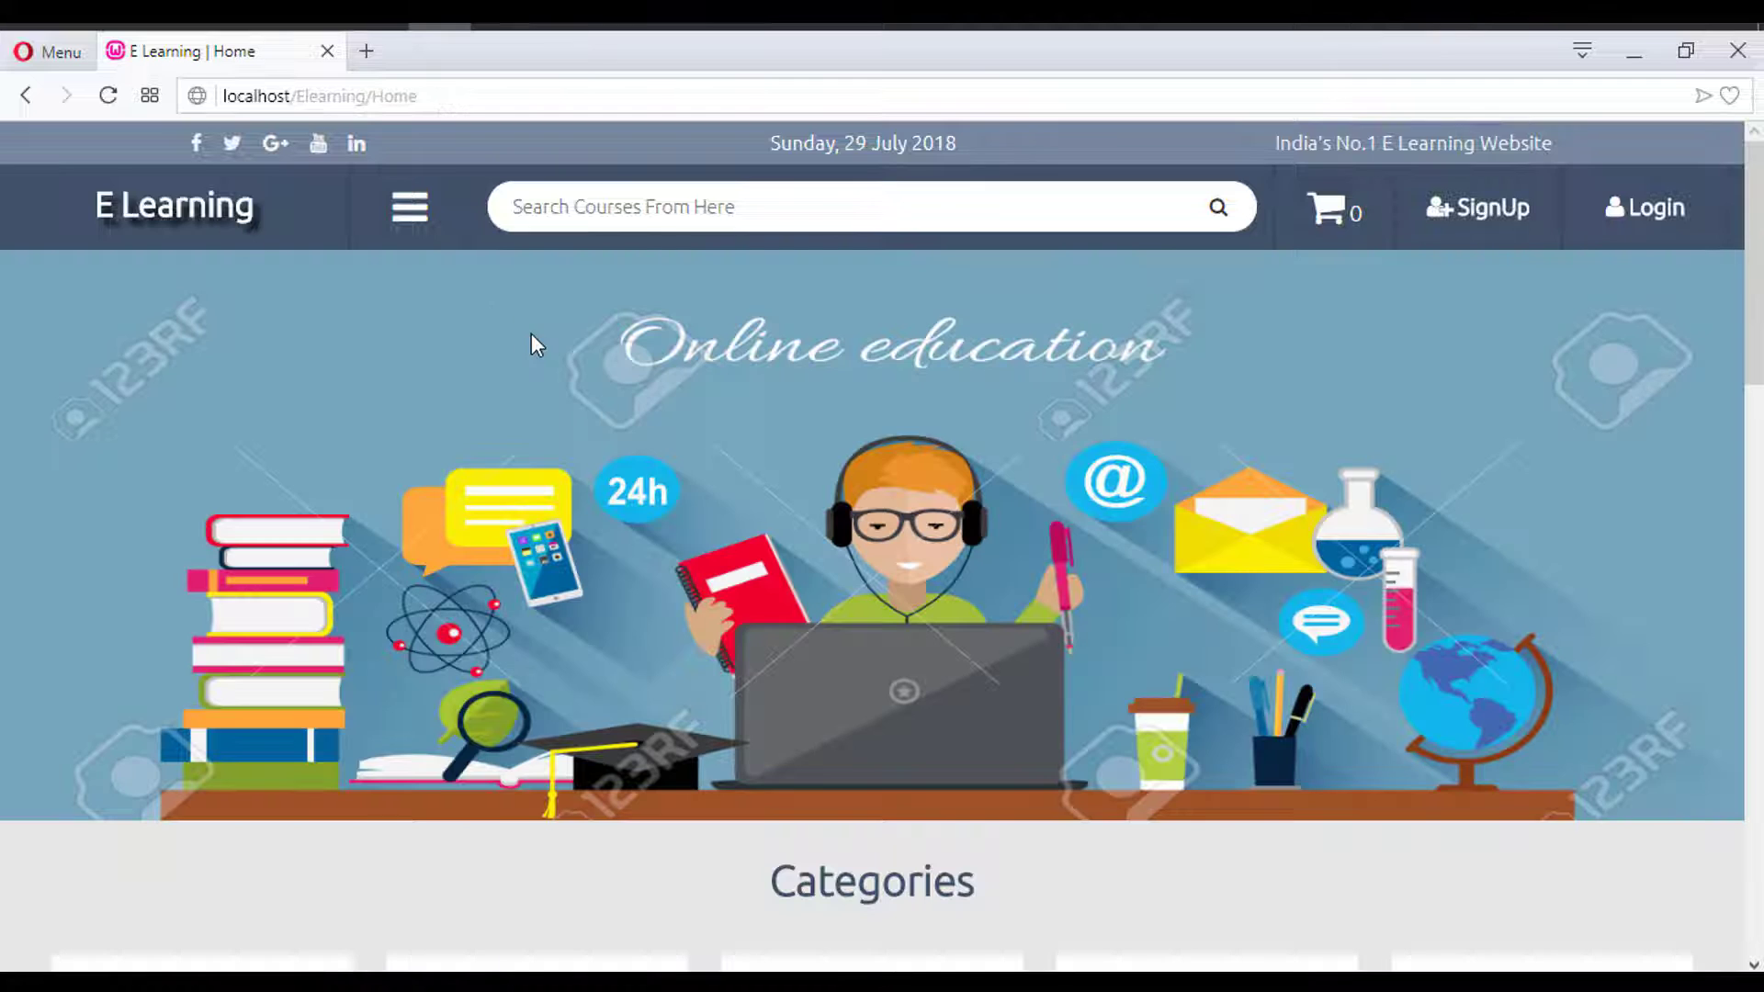
scroll(541, 384, "down", 8)
scroll(542, 384, "down", 6)
scroll(984, 511, "up", 4)
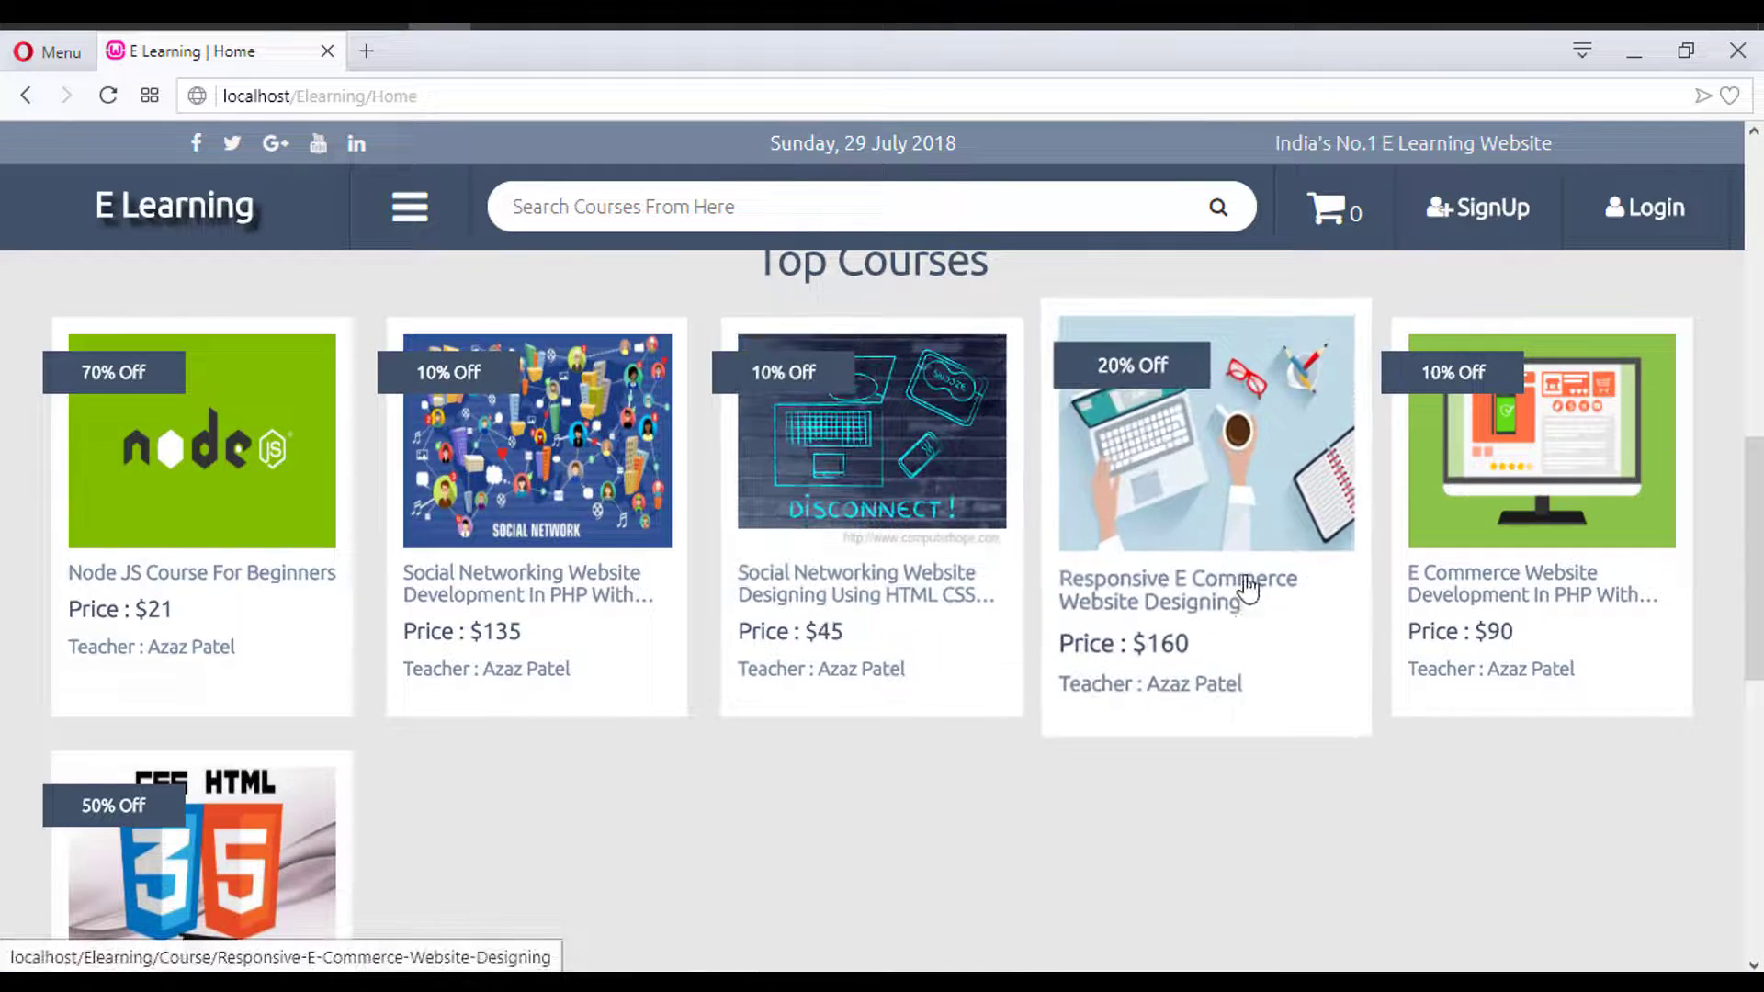
left_click(1481, 538)
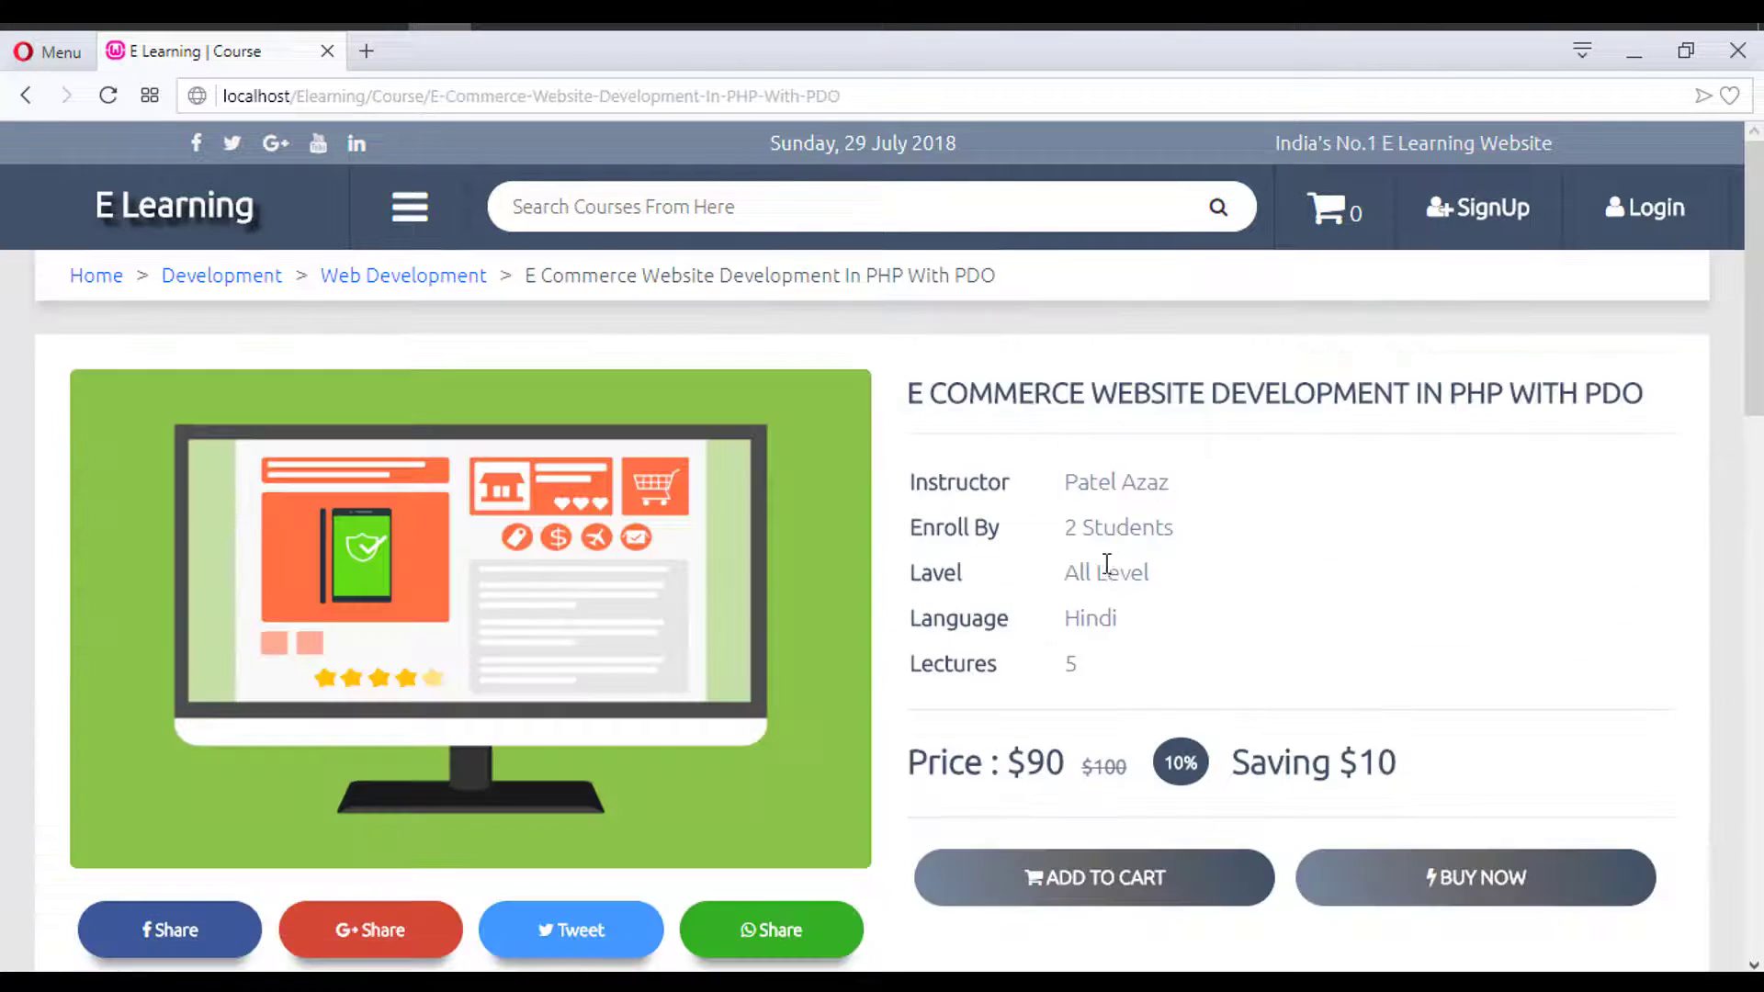
Step: Highlight the course's 5-lecture count and its discounted price of 90
scroll(1095, 700, "down", 1)
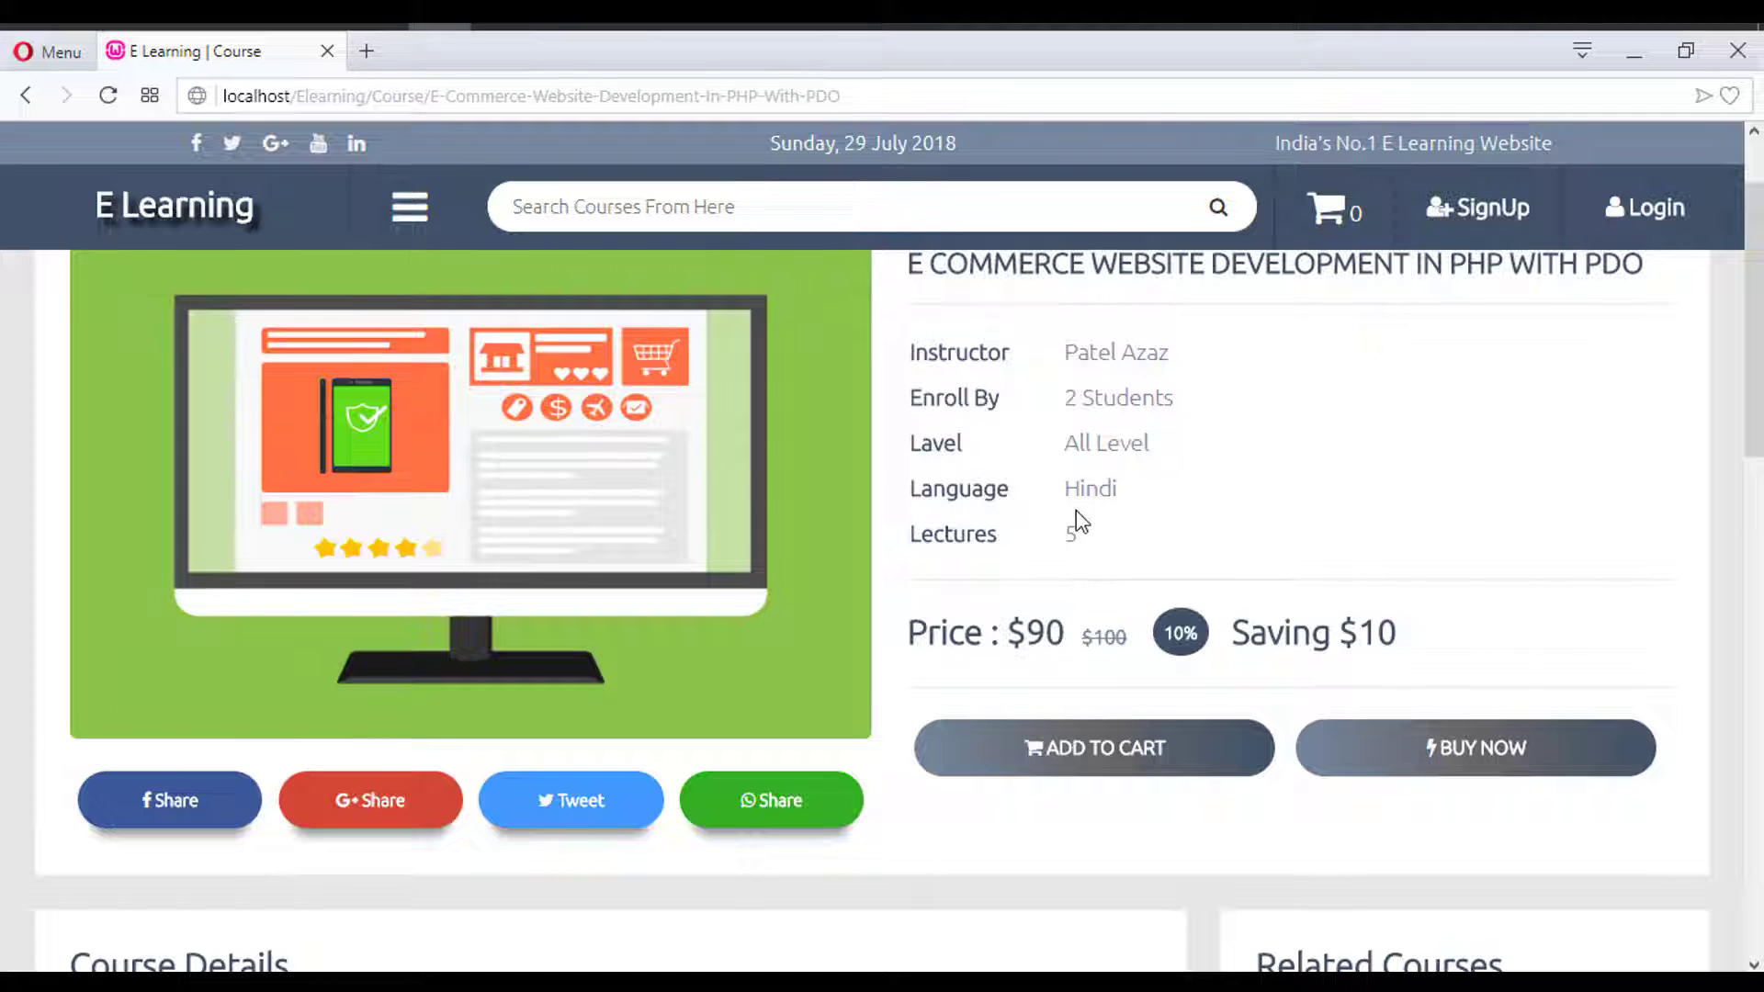
left_click(1201, 542)
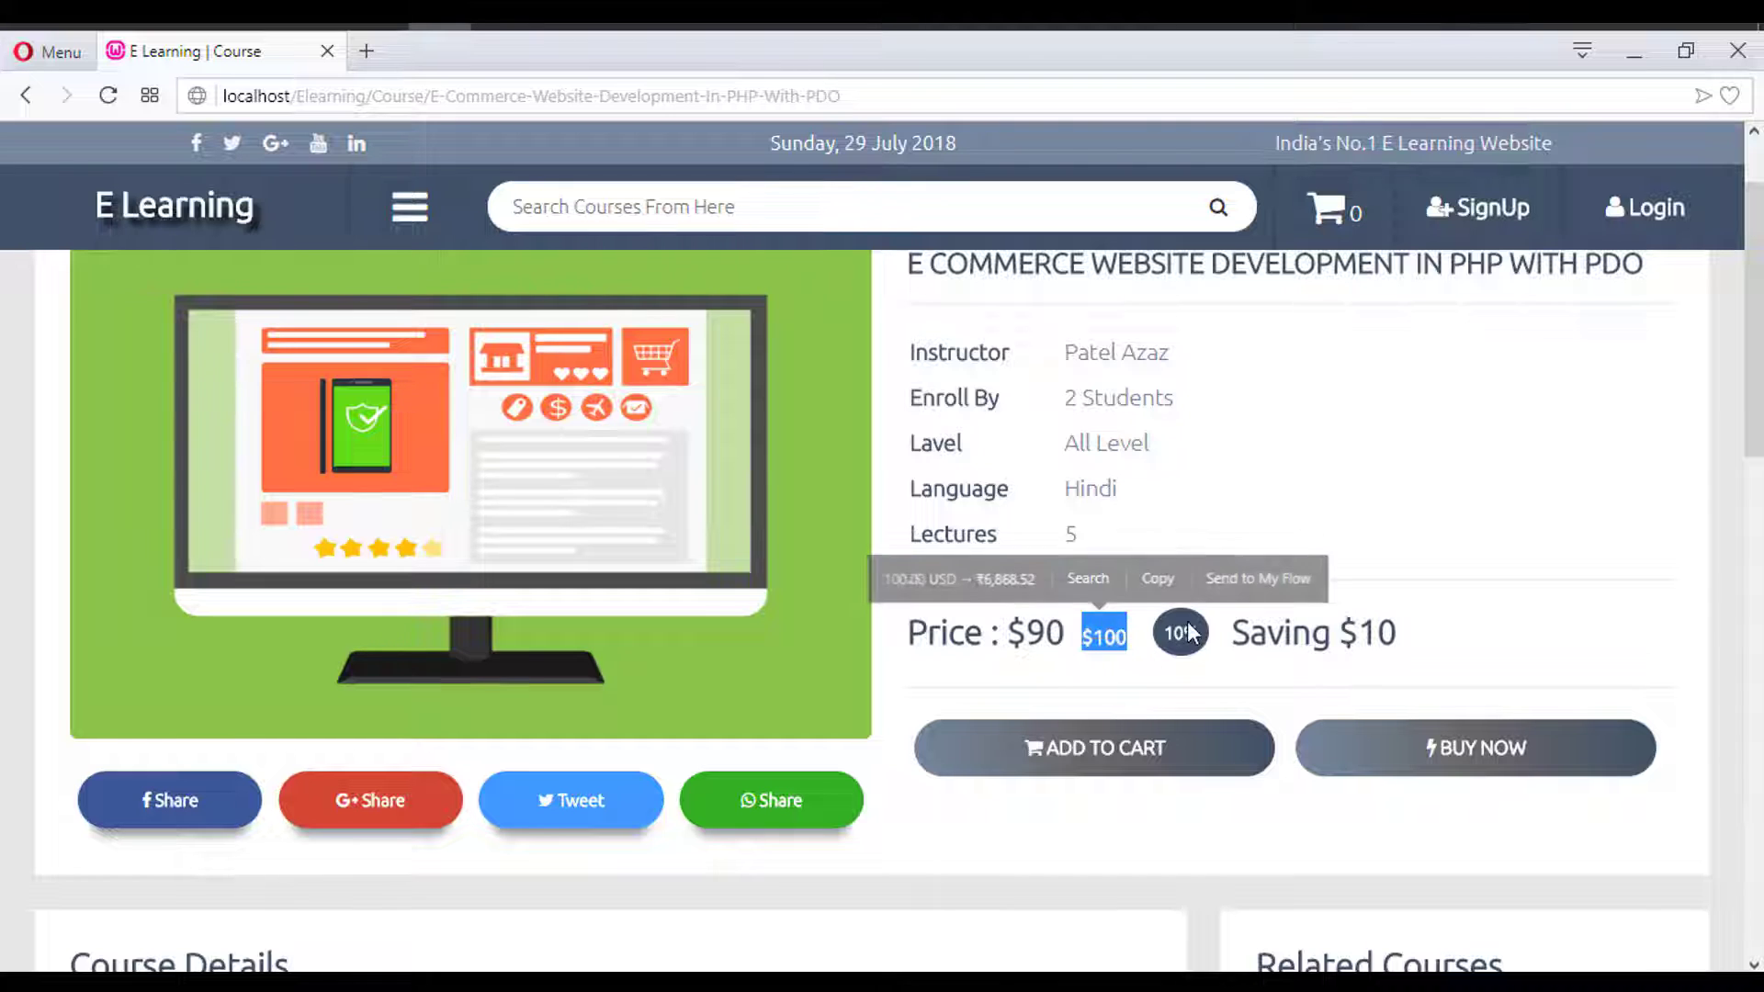
double_click(1032, 643)
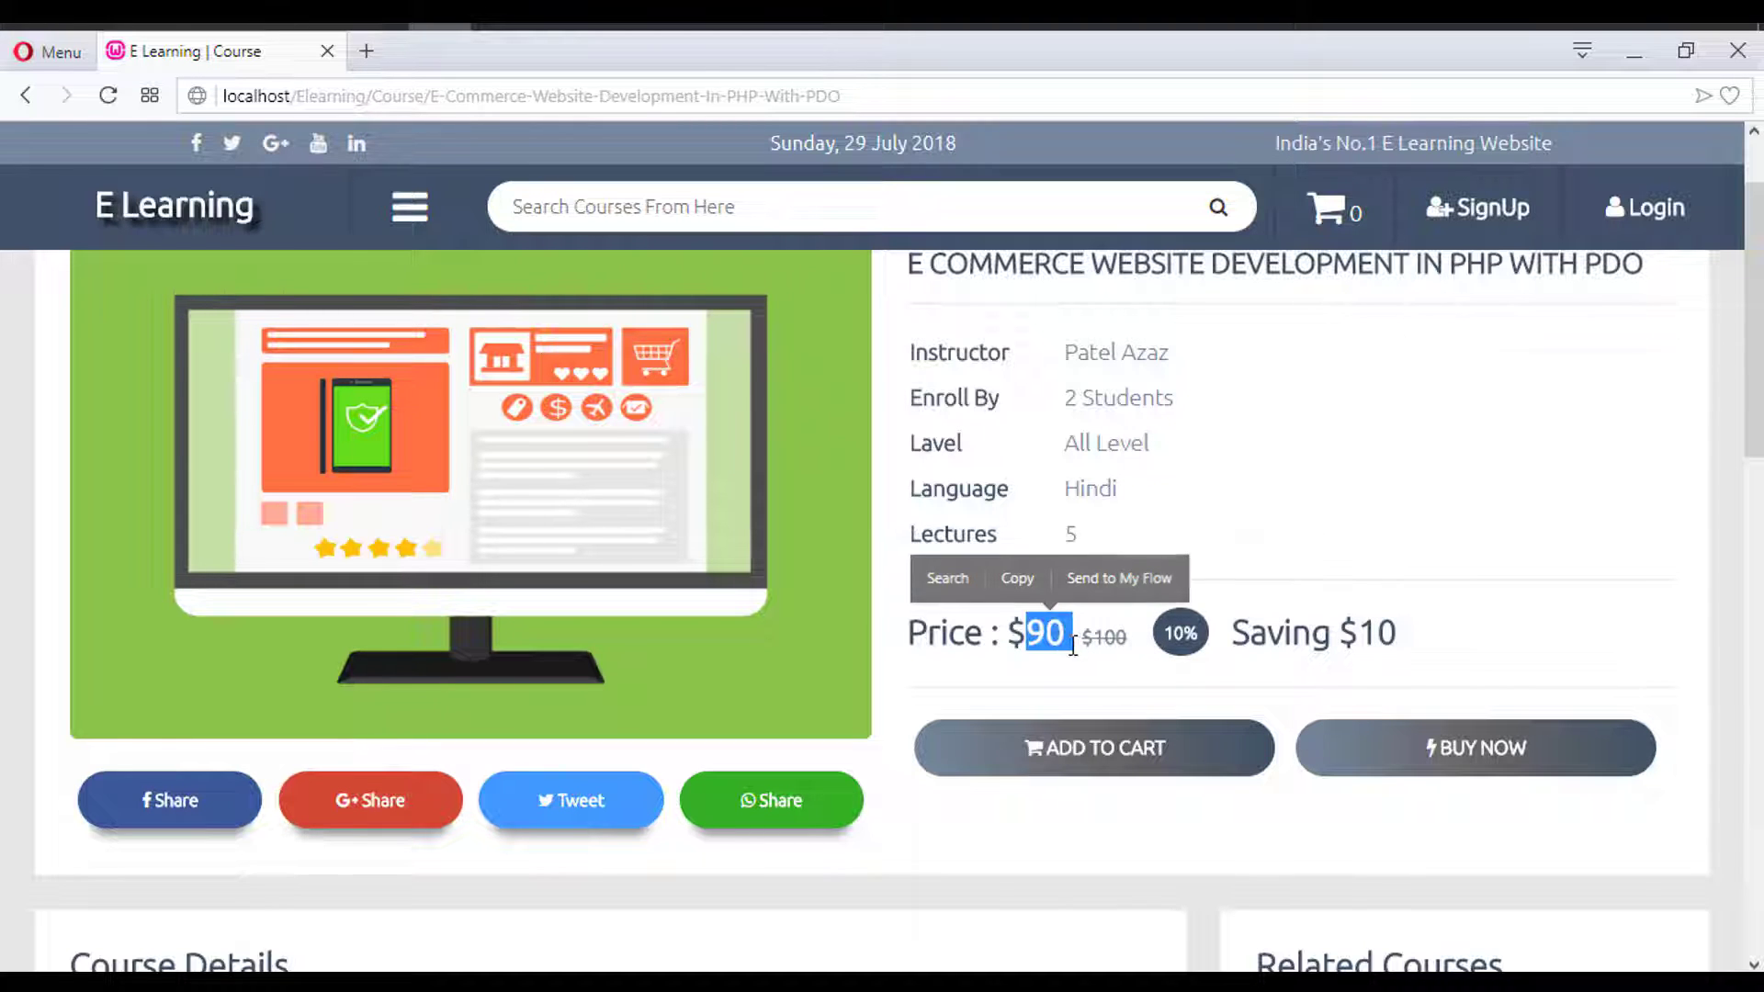
left_click(1461, 645)
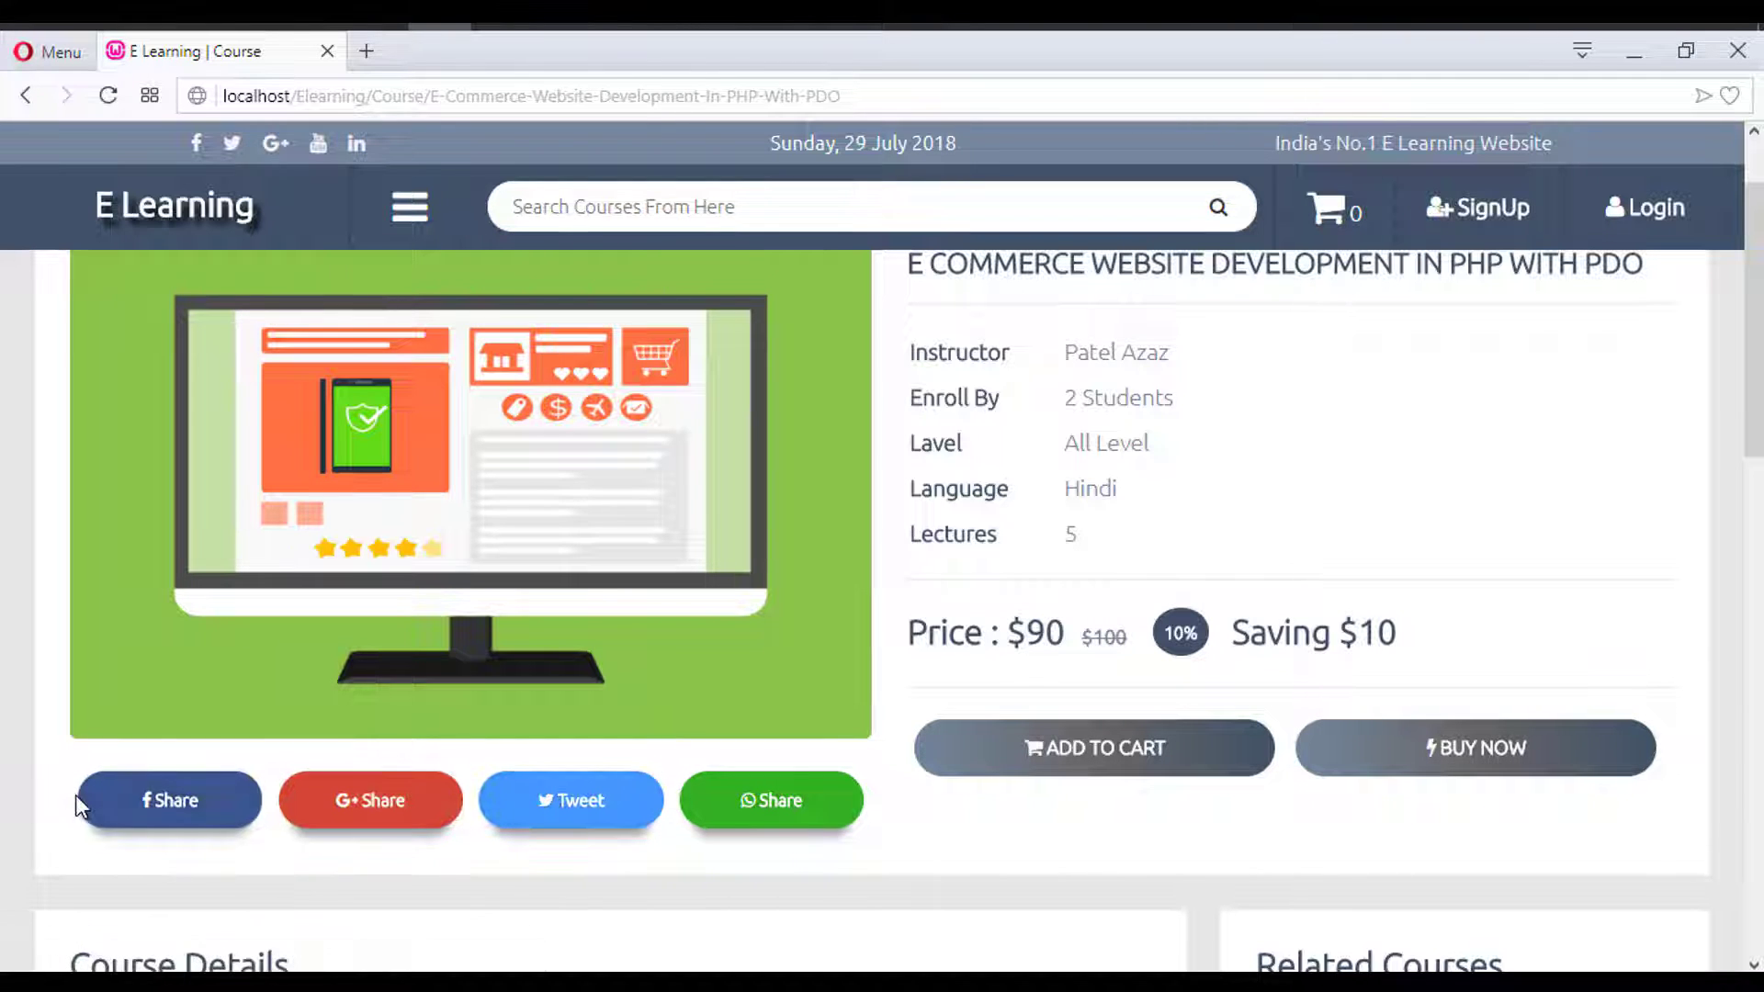
Step: Highlight the description's opening words and the whole Course Details paragraph
scroll(642, 543, "up", 2)
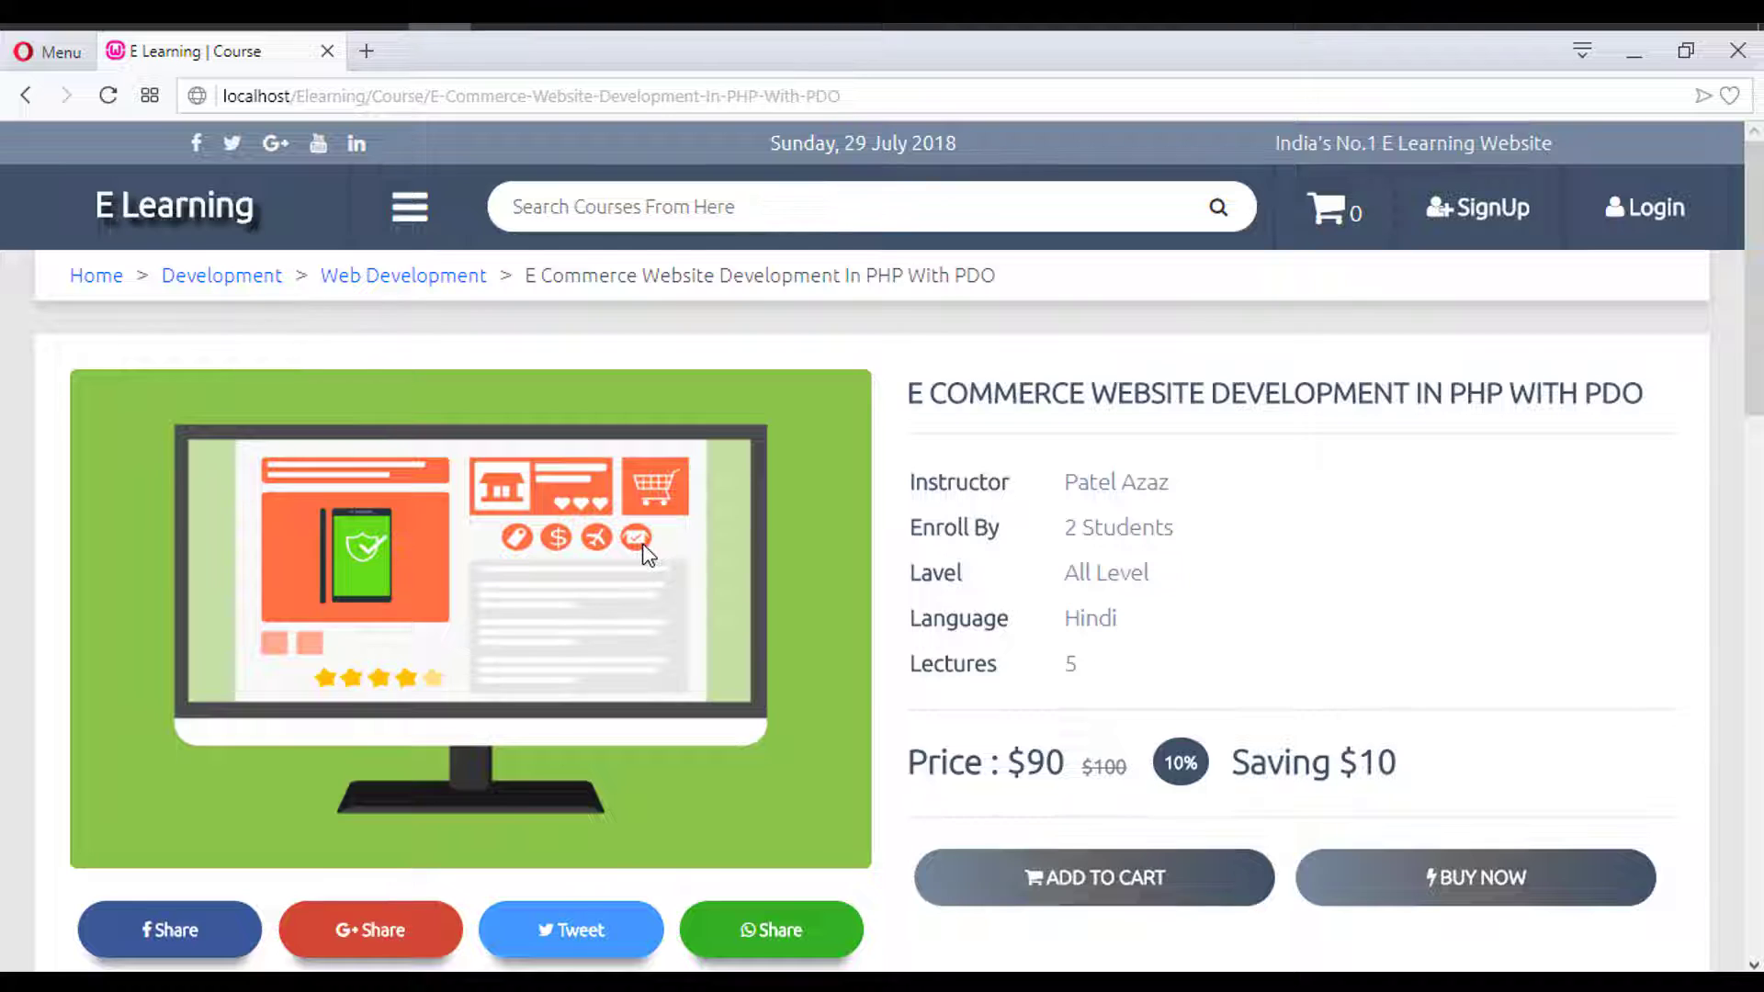
scroll(643, 548, "down", 4)
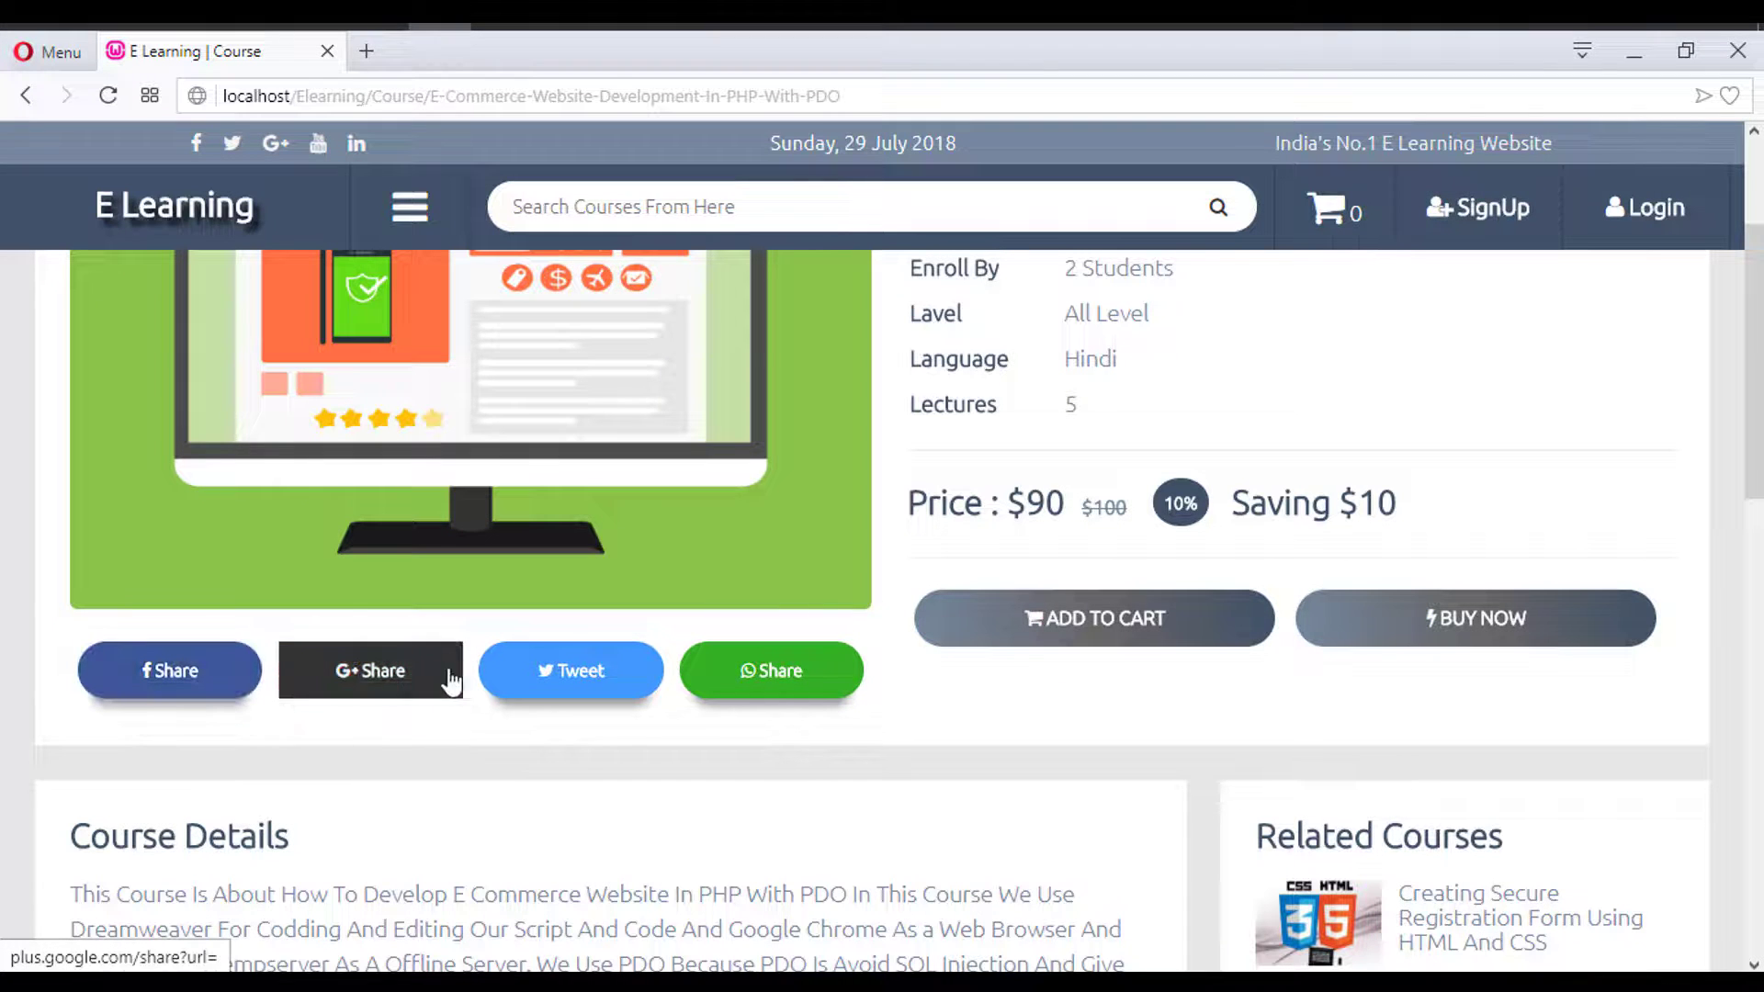
scroll(1047, 632, "down", 5)
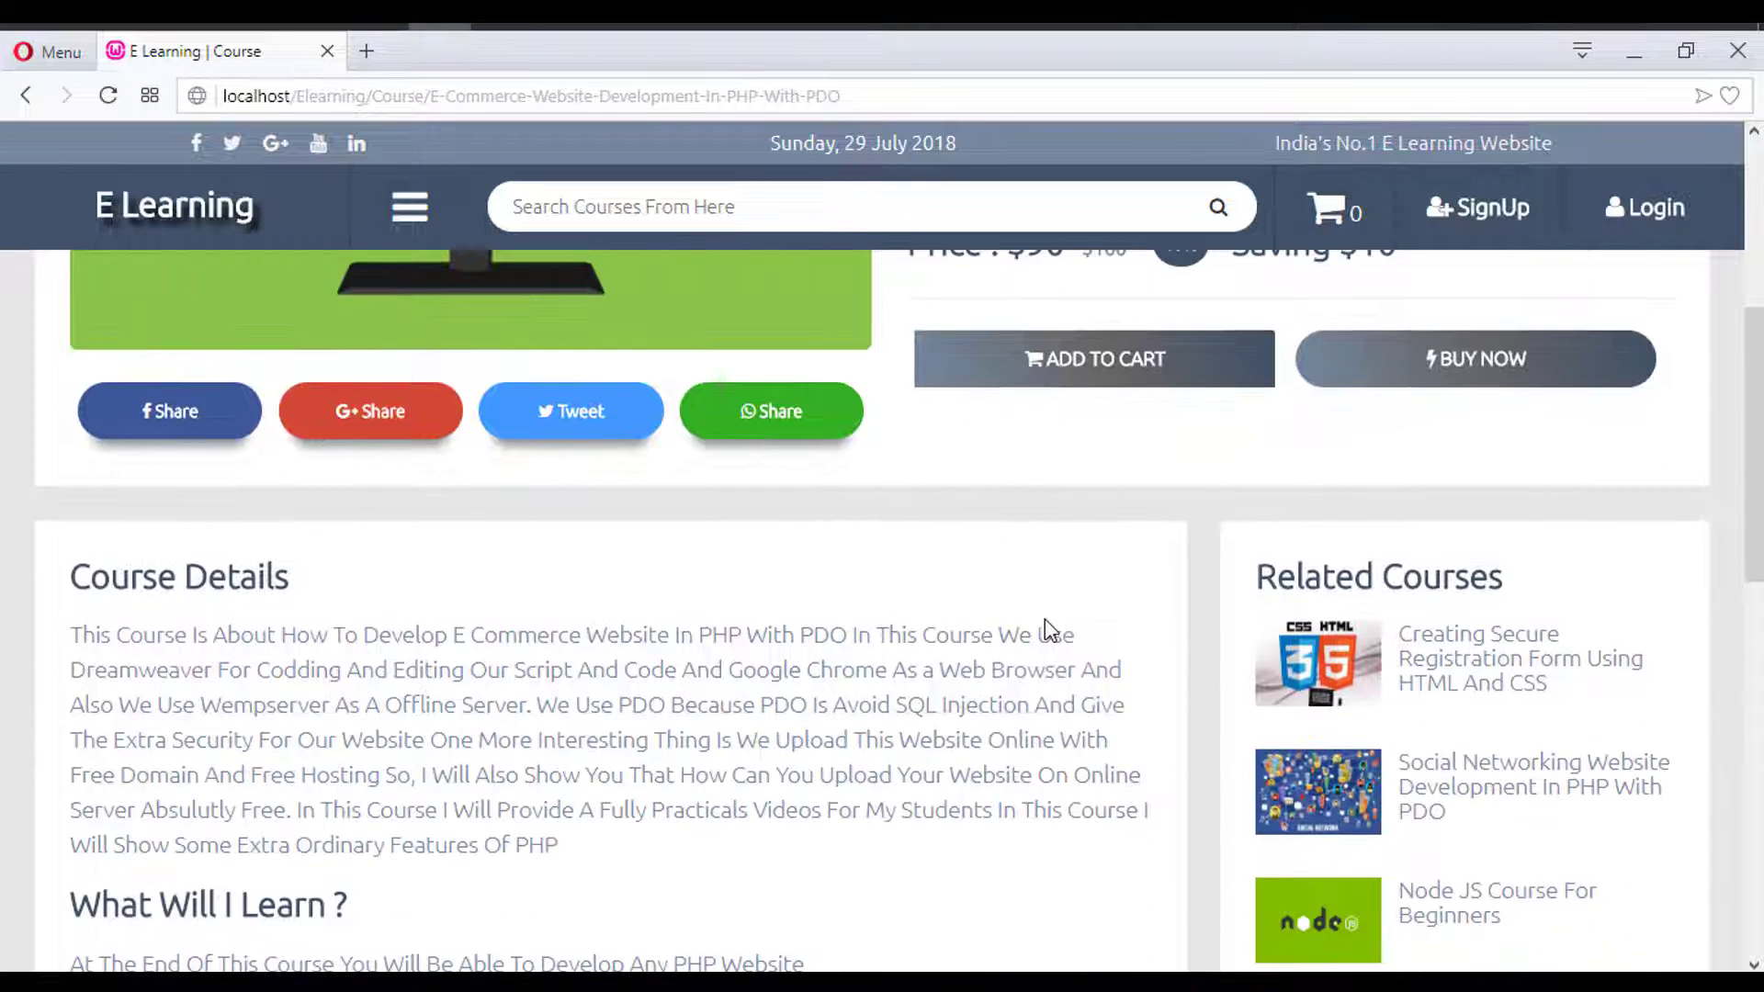
scroll(1050, 631, "up", 3)
scroll(1044, 619, "down", 3)
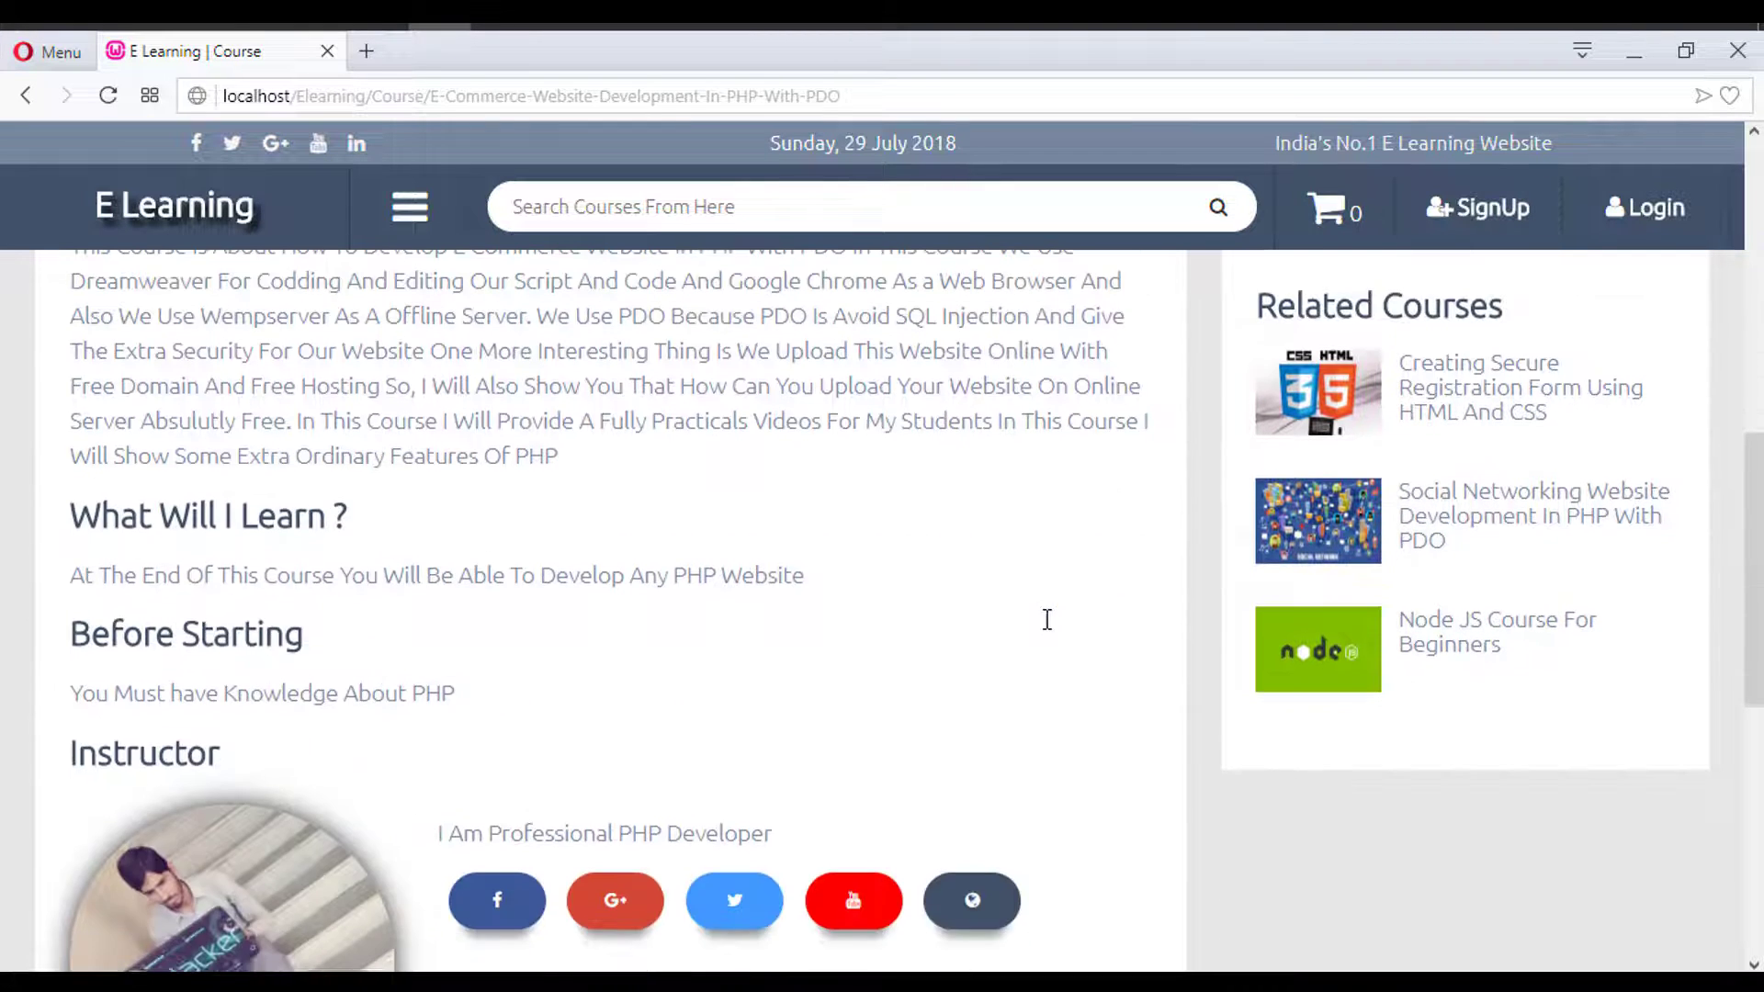
left_click_drag(86, 365, 321, 377)
double_click(592, 445)
left_click(549, 608)
left_click_drag(557, 584, 64, 376)
left_click(729, 602)
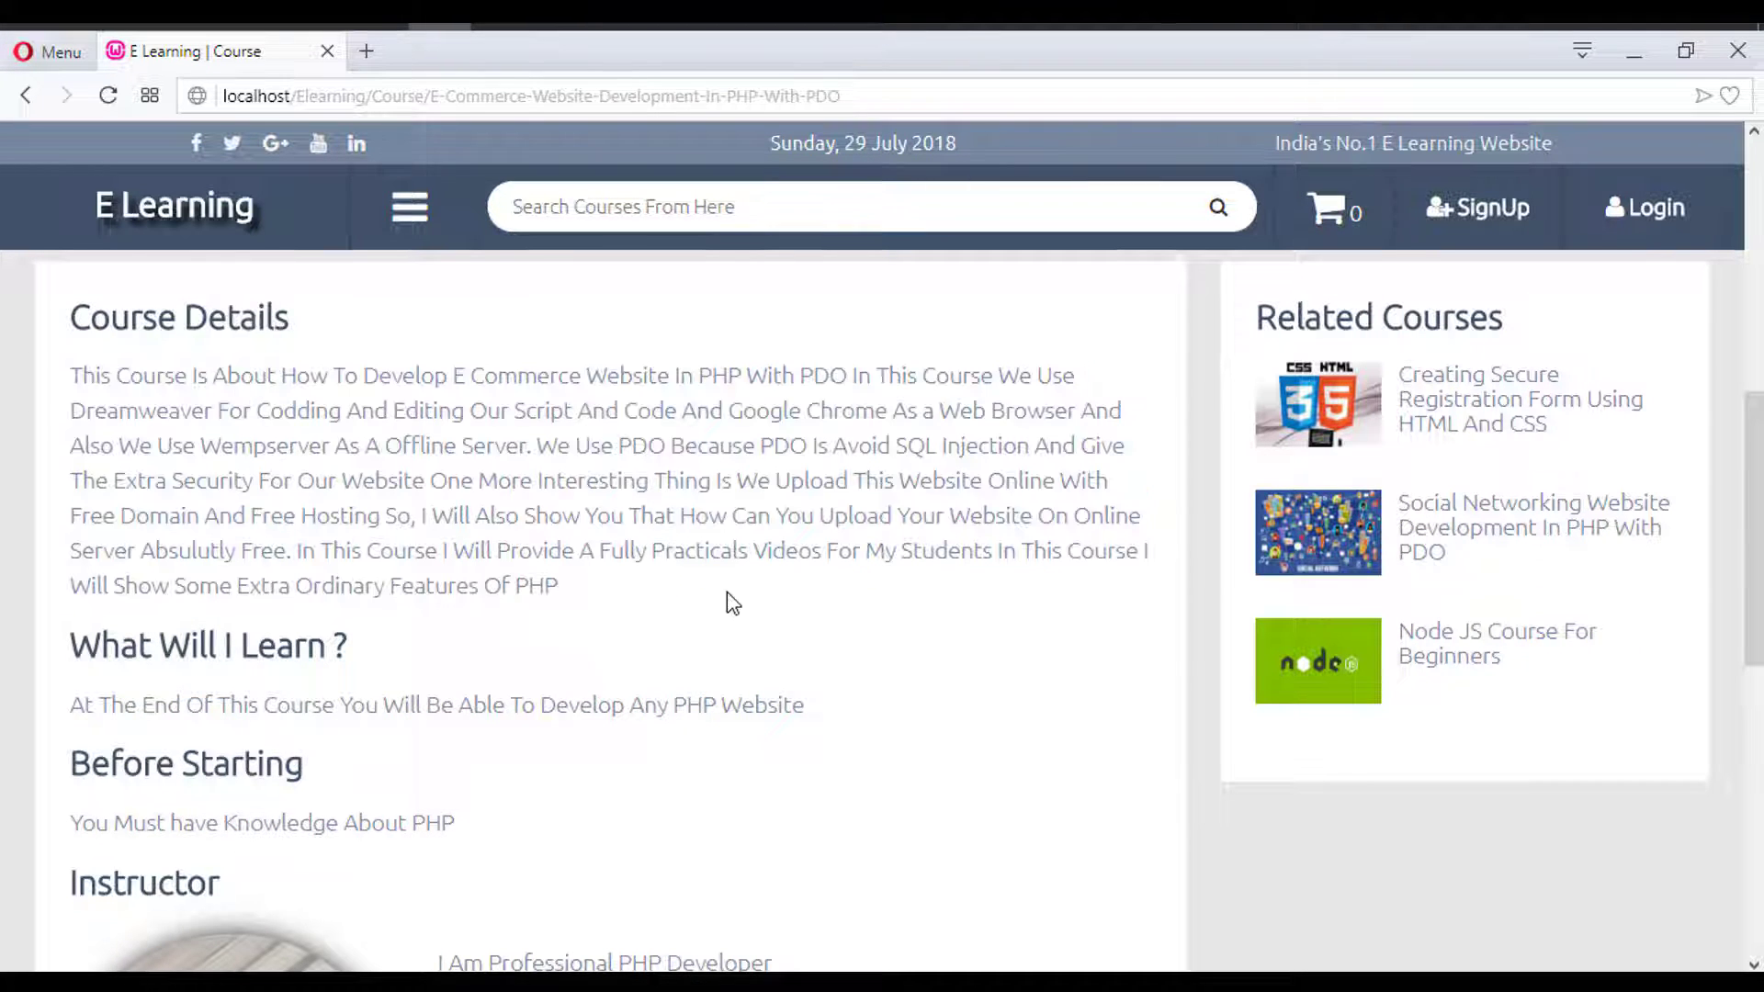
Step: Highlight passages in the Before Starting, About PHP and What Will I Learn sections
scroll(571, 575, "down", 1)
scroll(172, 494, "down", 2)
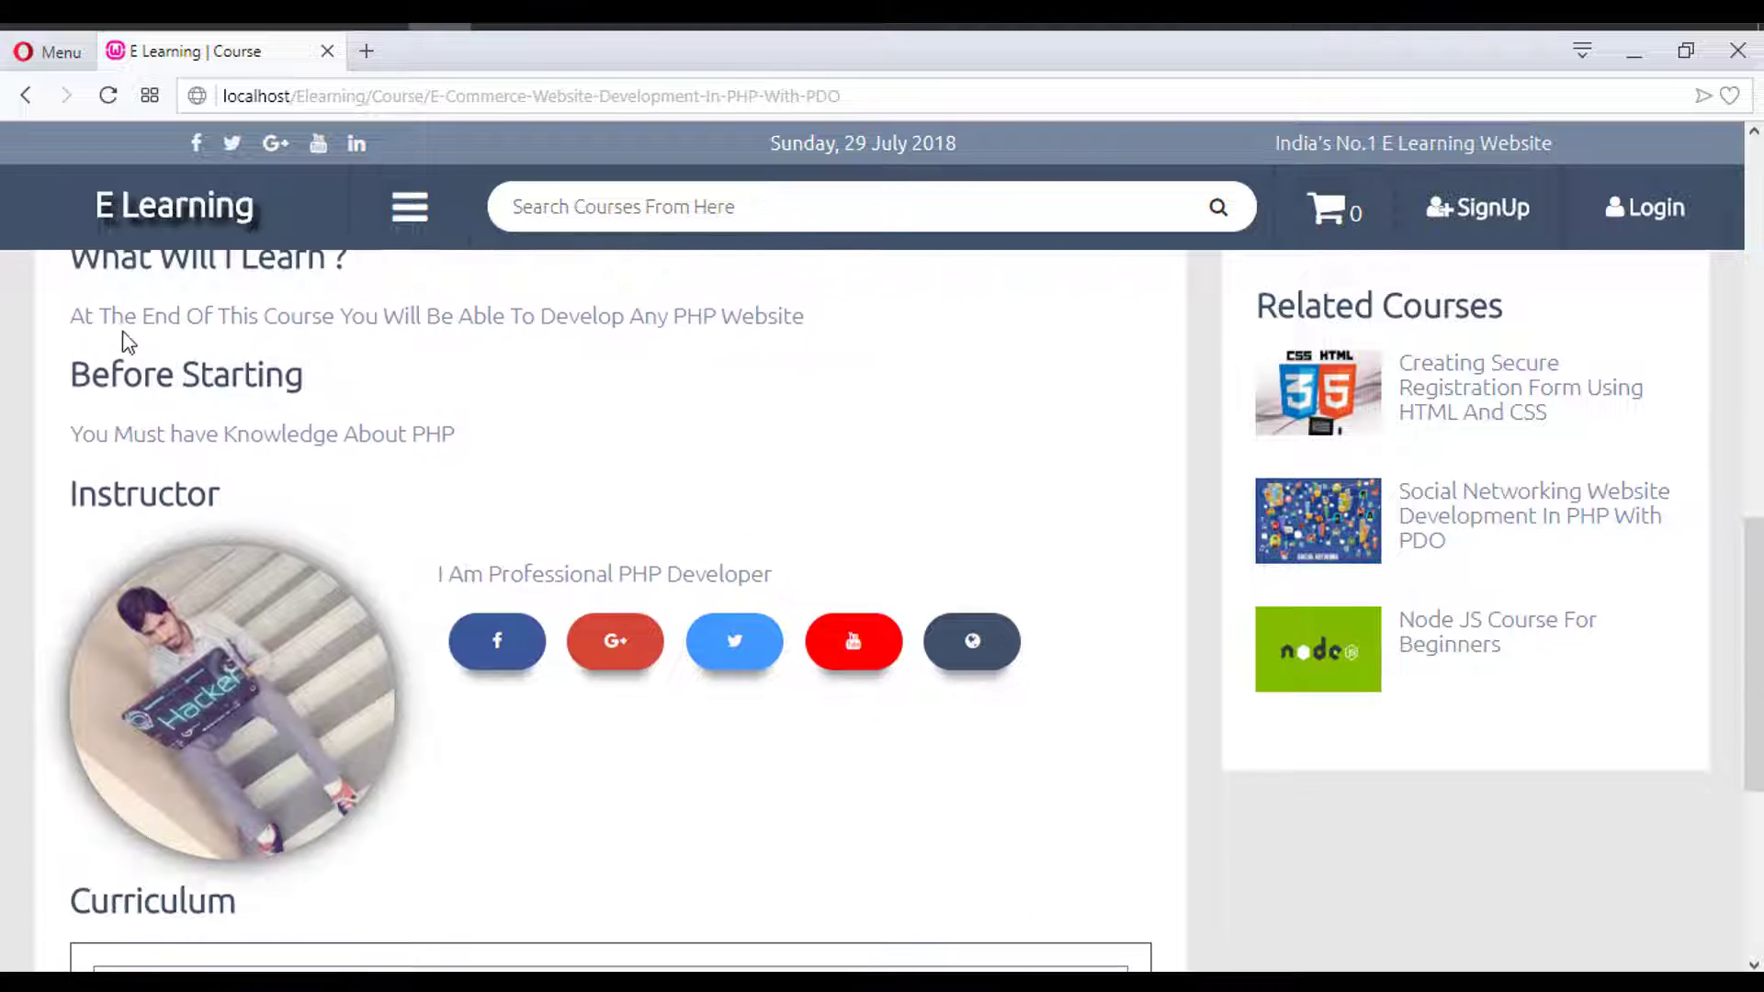
left_click_drag(111, 379, 444, 390)
left_click(488, 449)
left_click_drag(488, 449, 340, 435)
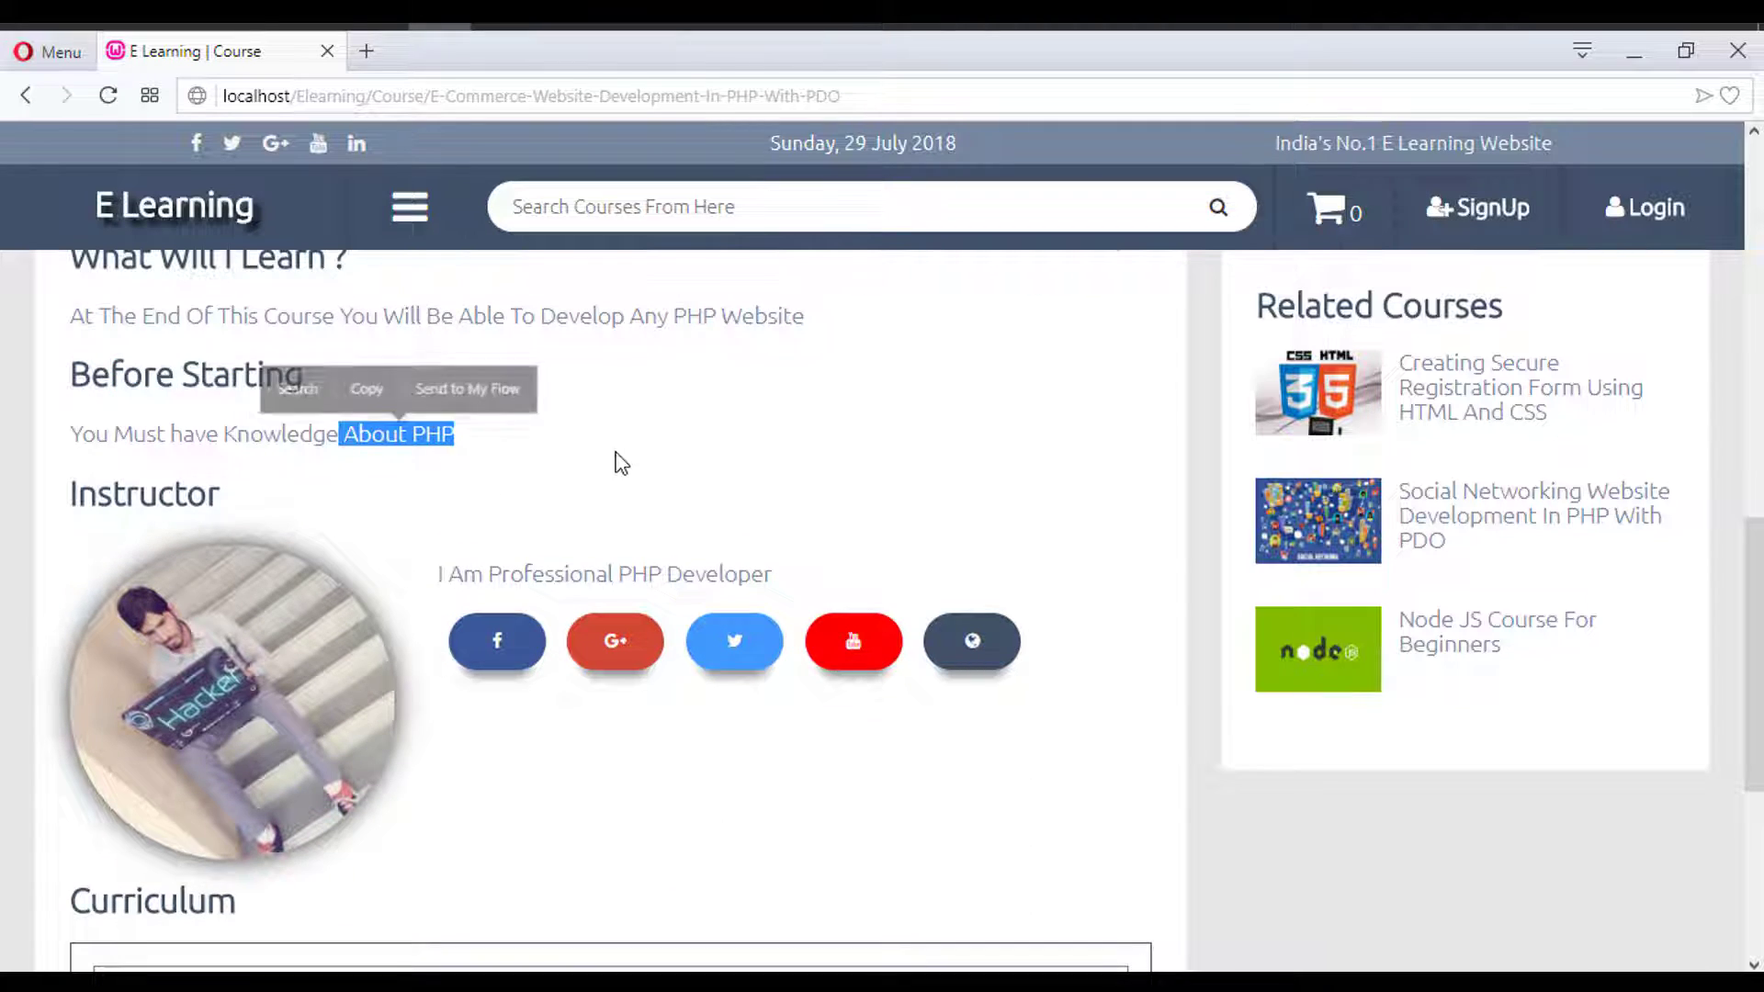
scroll(606, 470, "up", 2)
left_click(544, 609)
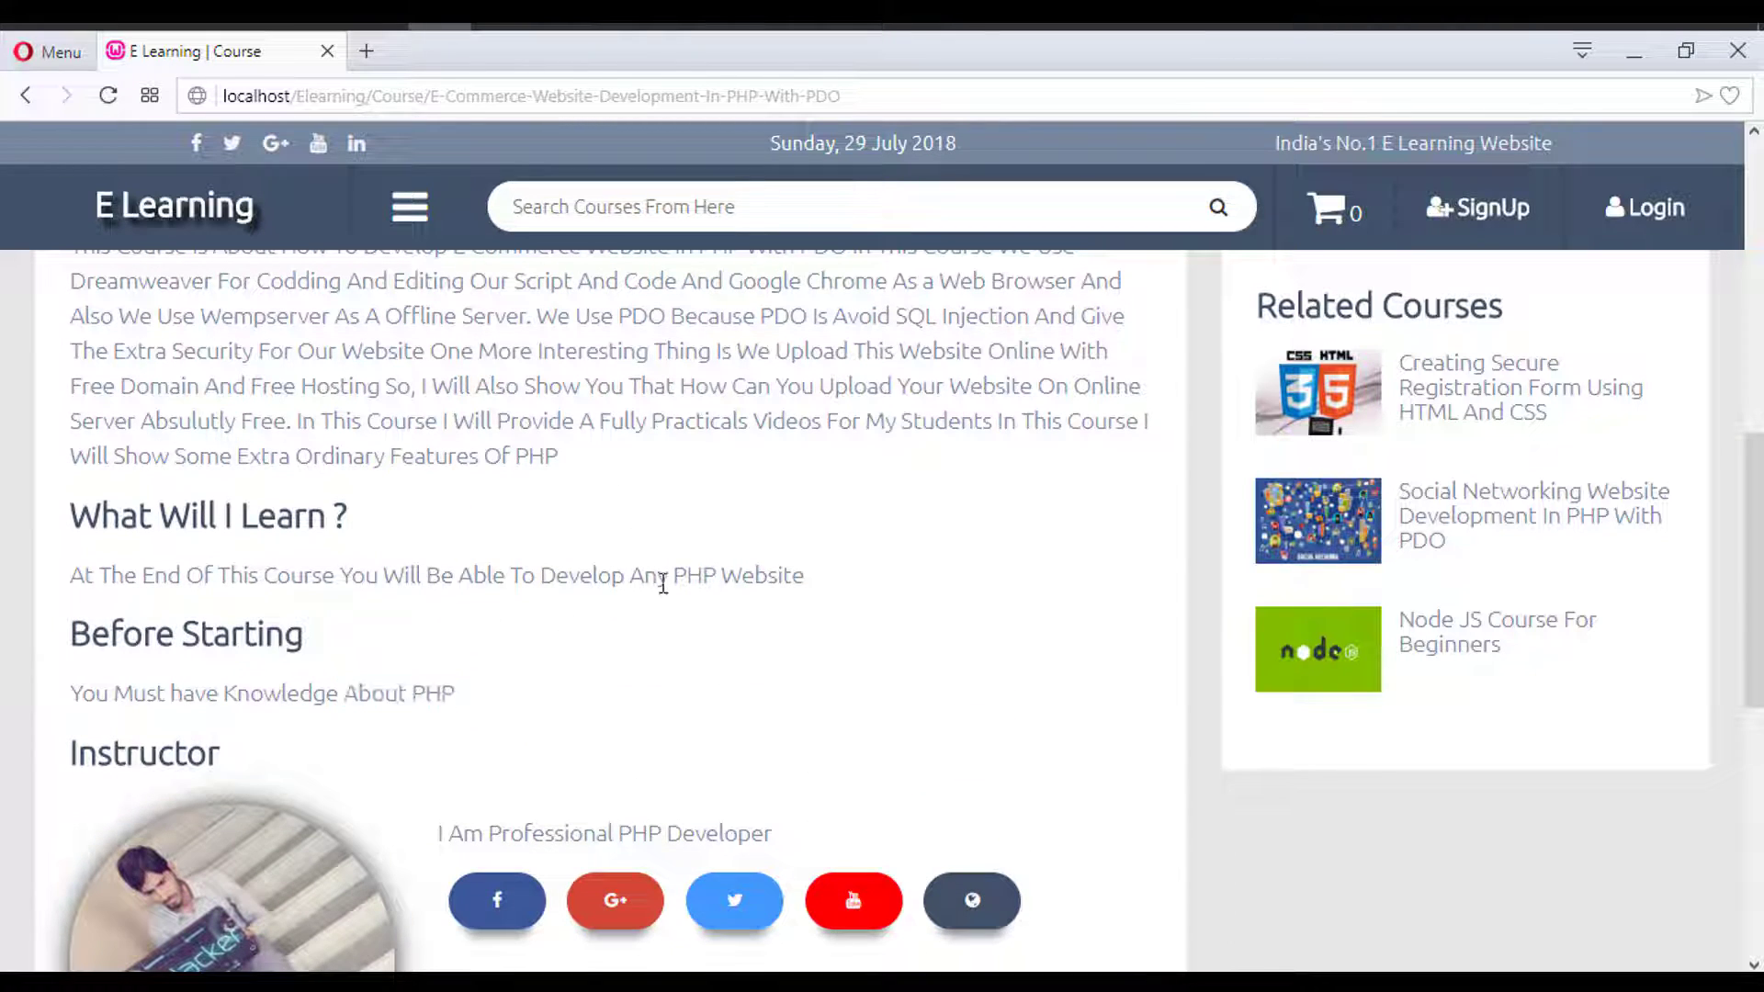
left_click_drag(596, 575, 835, 607)
left_click(838, 607)
left_click_drag(296, 574, 611, 577)
left_click(830, 603)
Step: Highlight the instructor bio line 'I Am Professional PHP Developer'
scroll(726, 612, "down", 1)
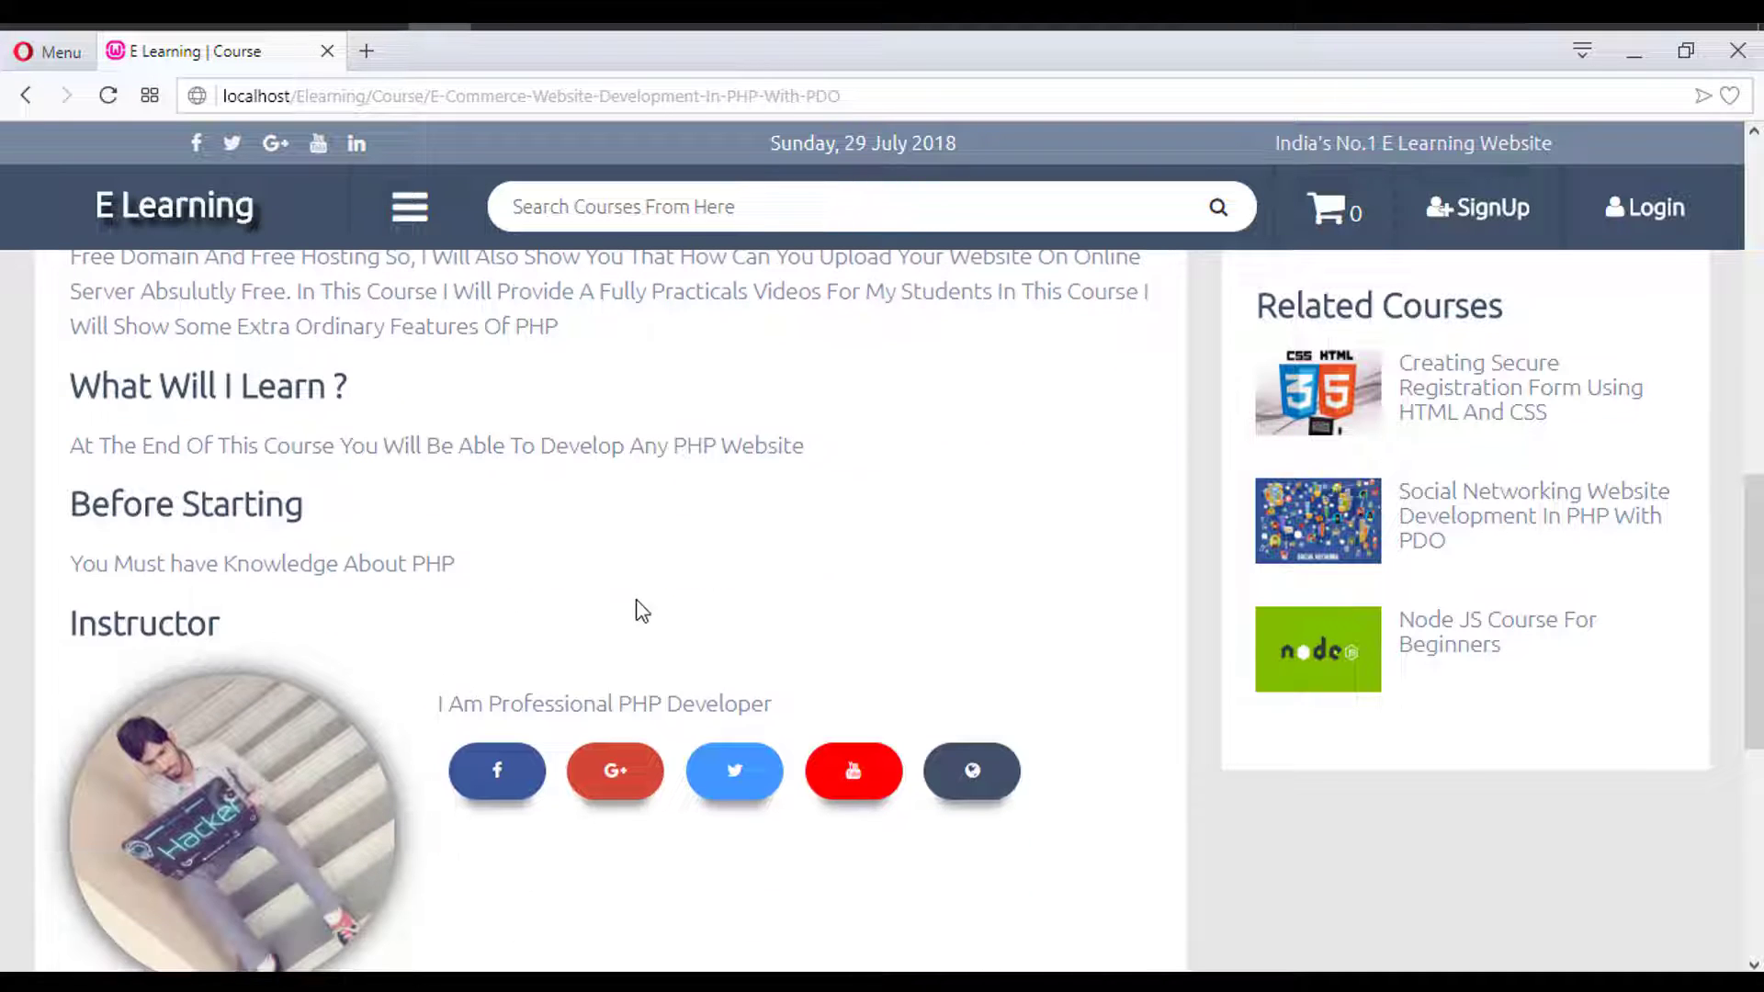
scroll(478, 600, "down", 2)
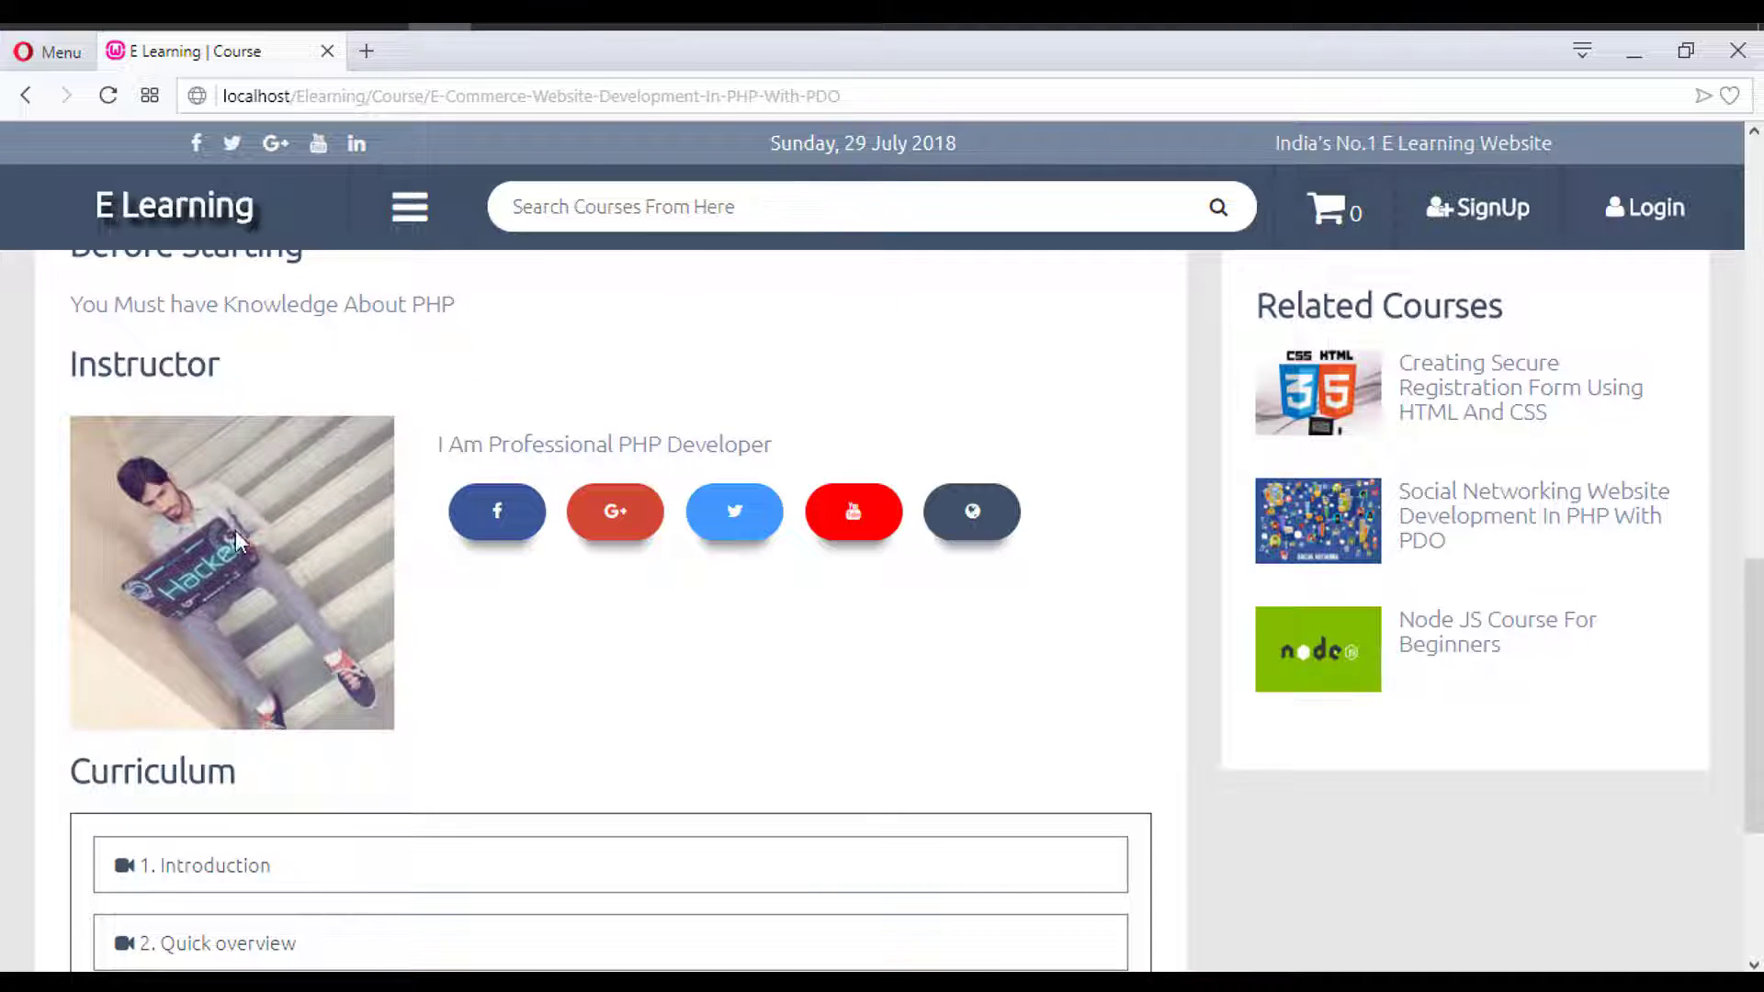
left_click_drag(466, 444, 880, 441)
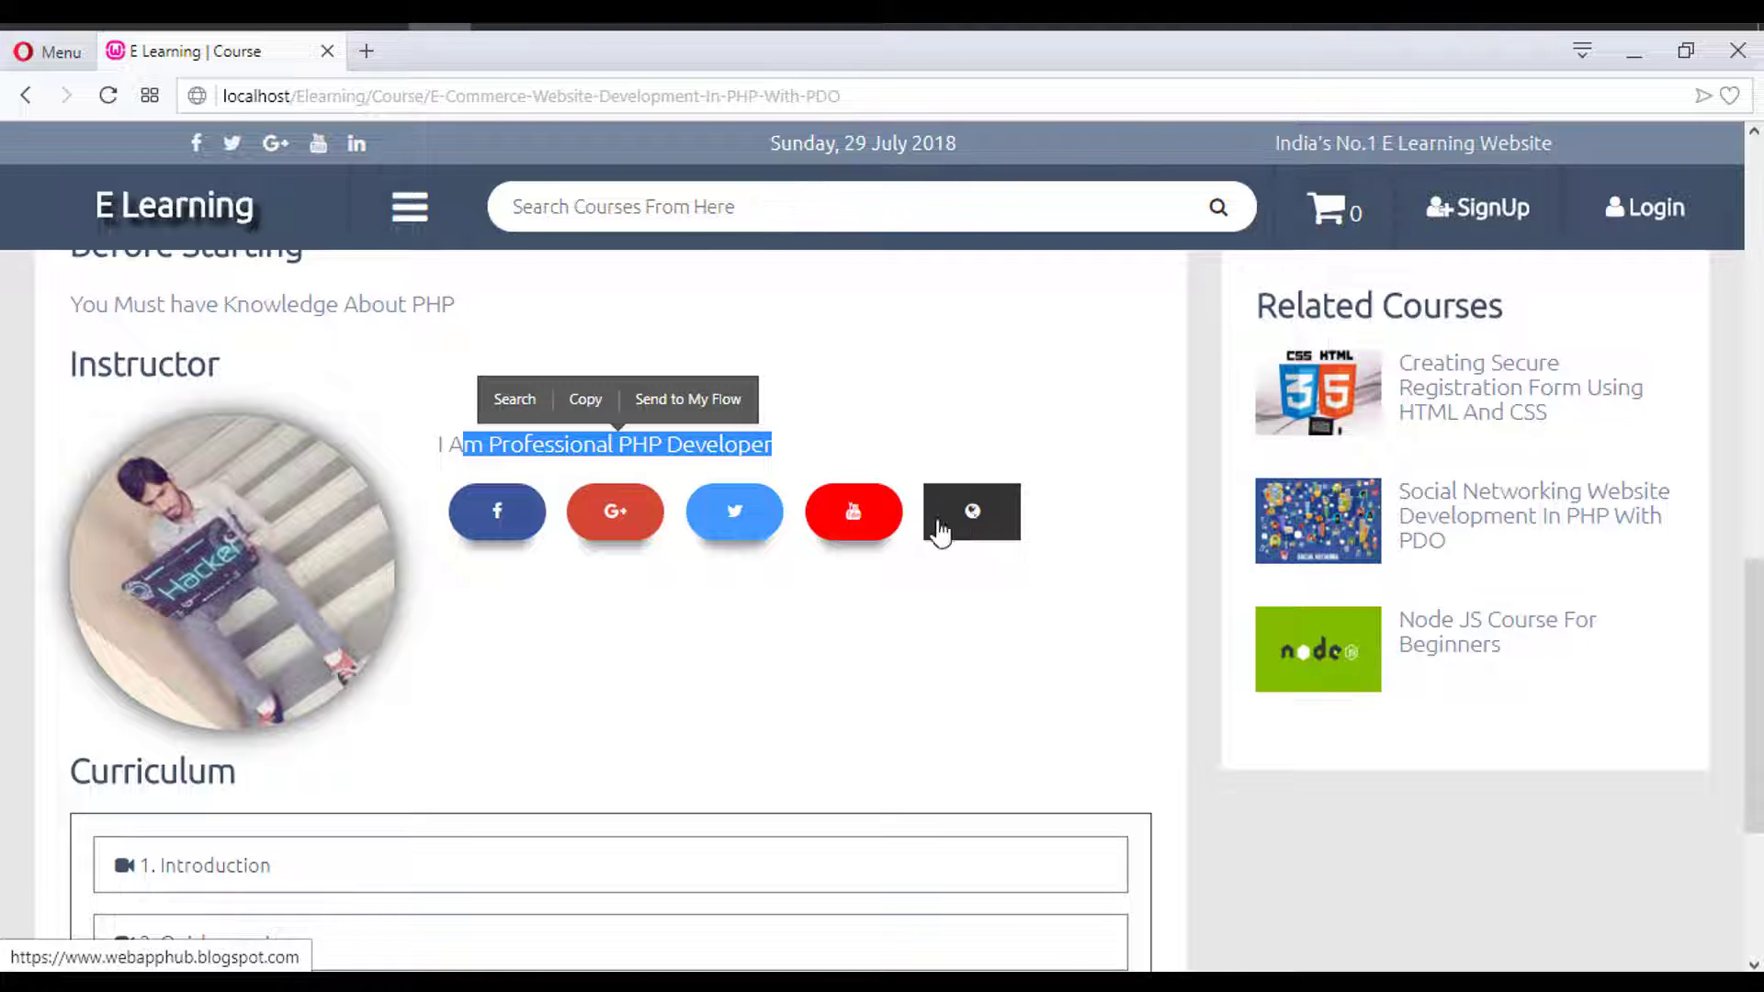
scroll(779, 578, "down", 4)
left_click_drag(16, 377, 292, 432)
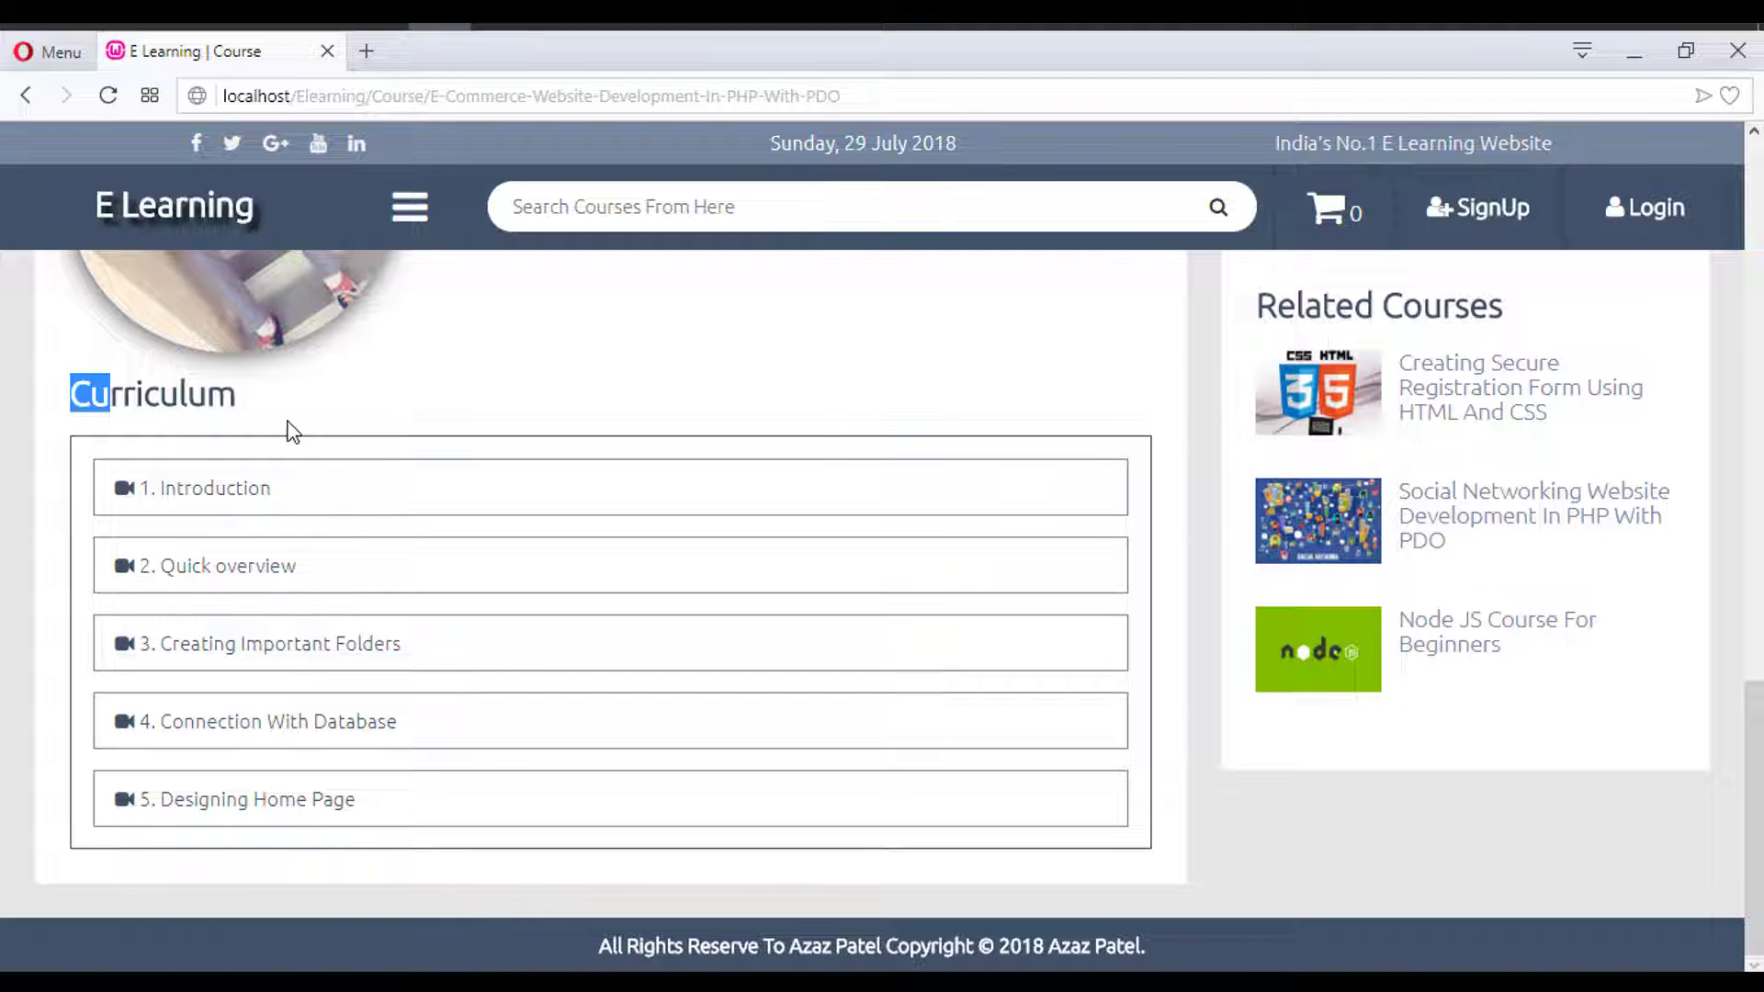
left_click(303, 431)
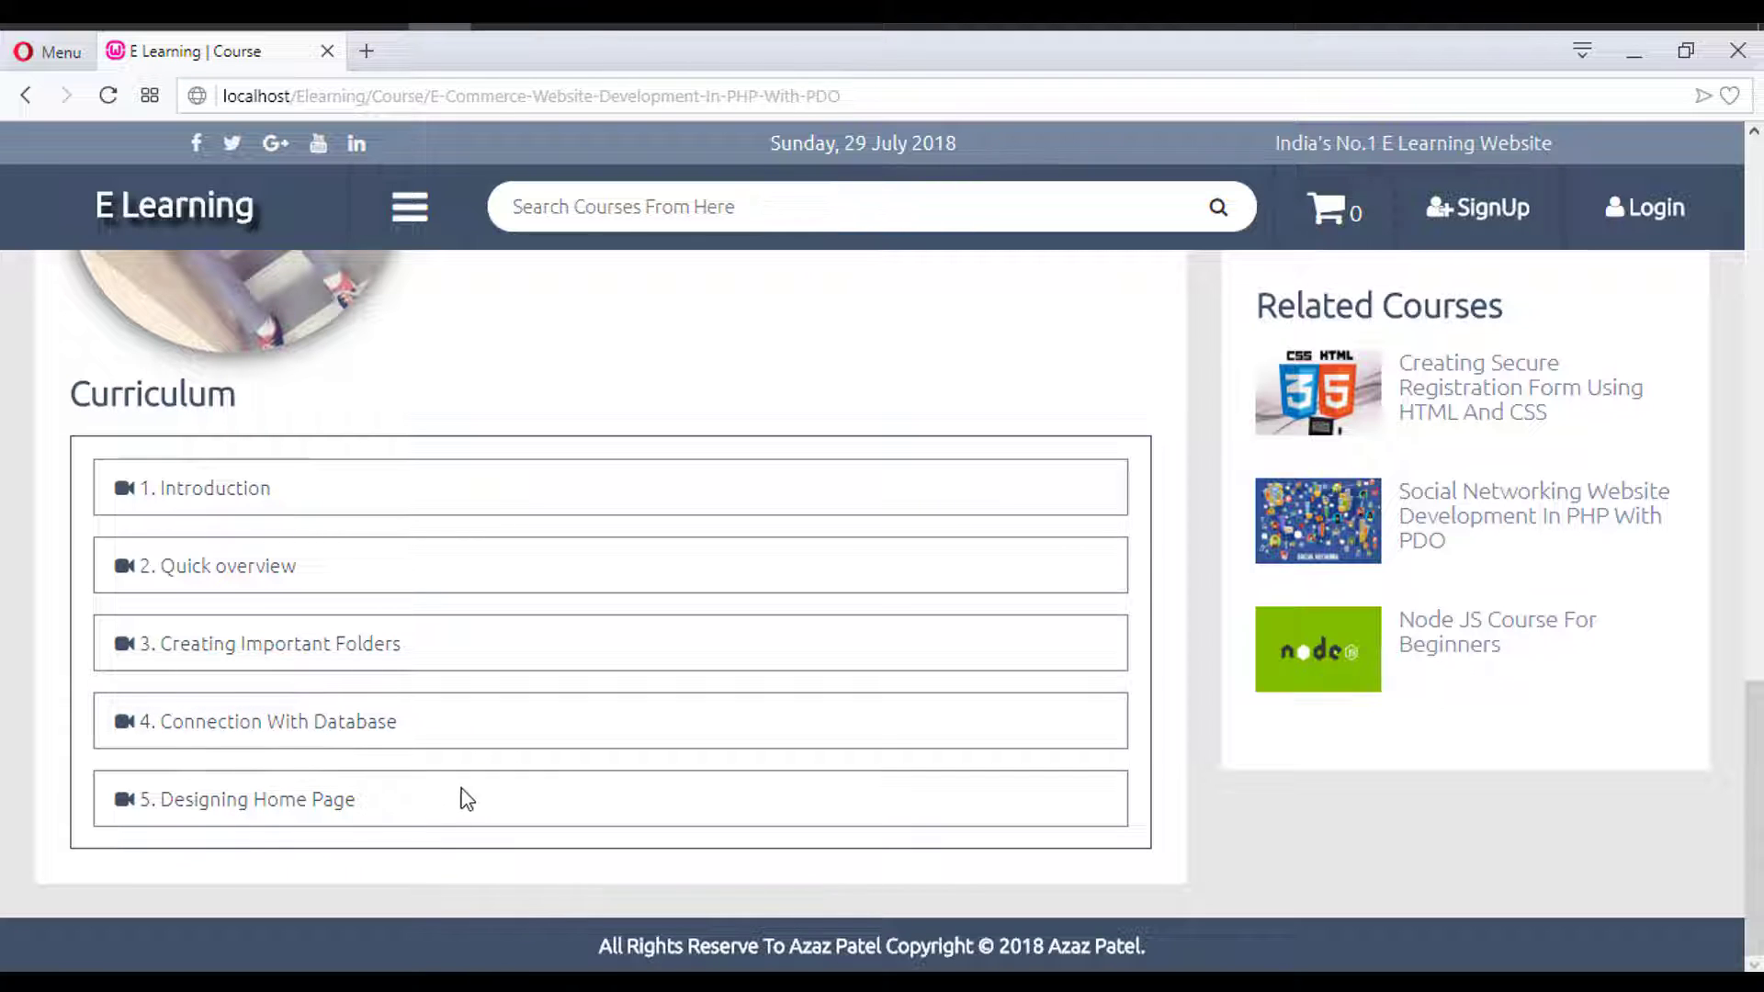
scroll(827, 777, "up", 2)
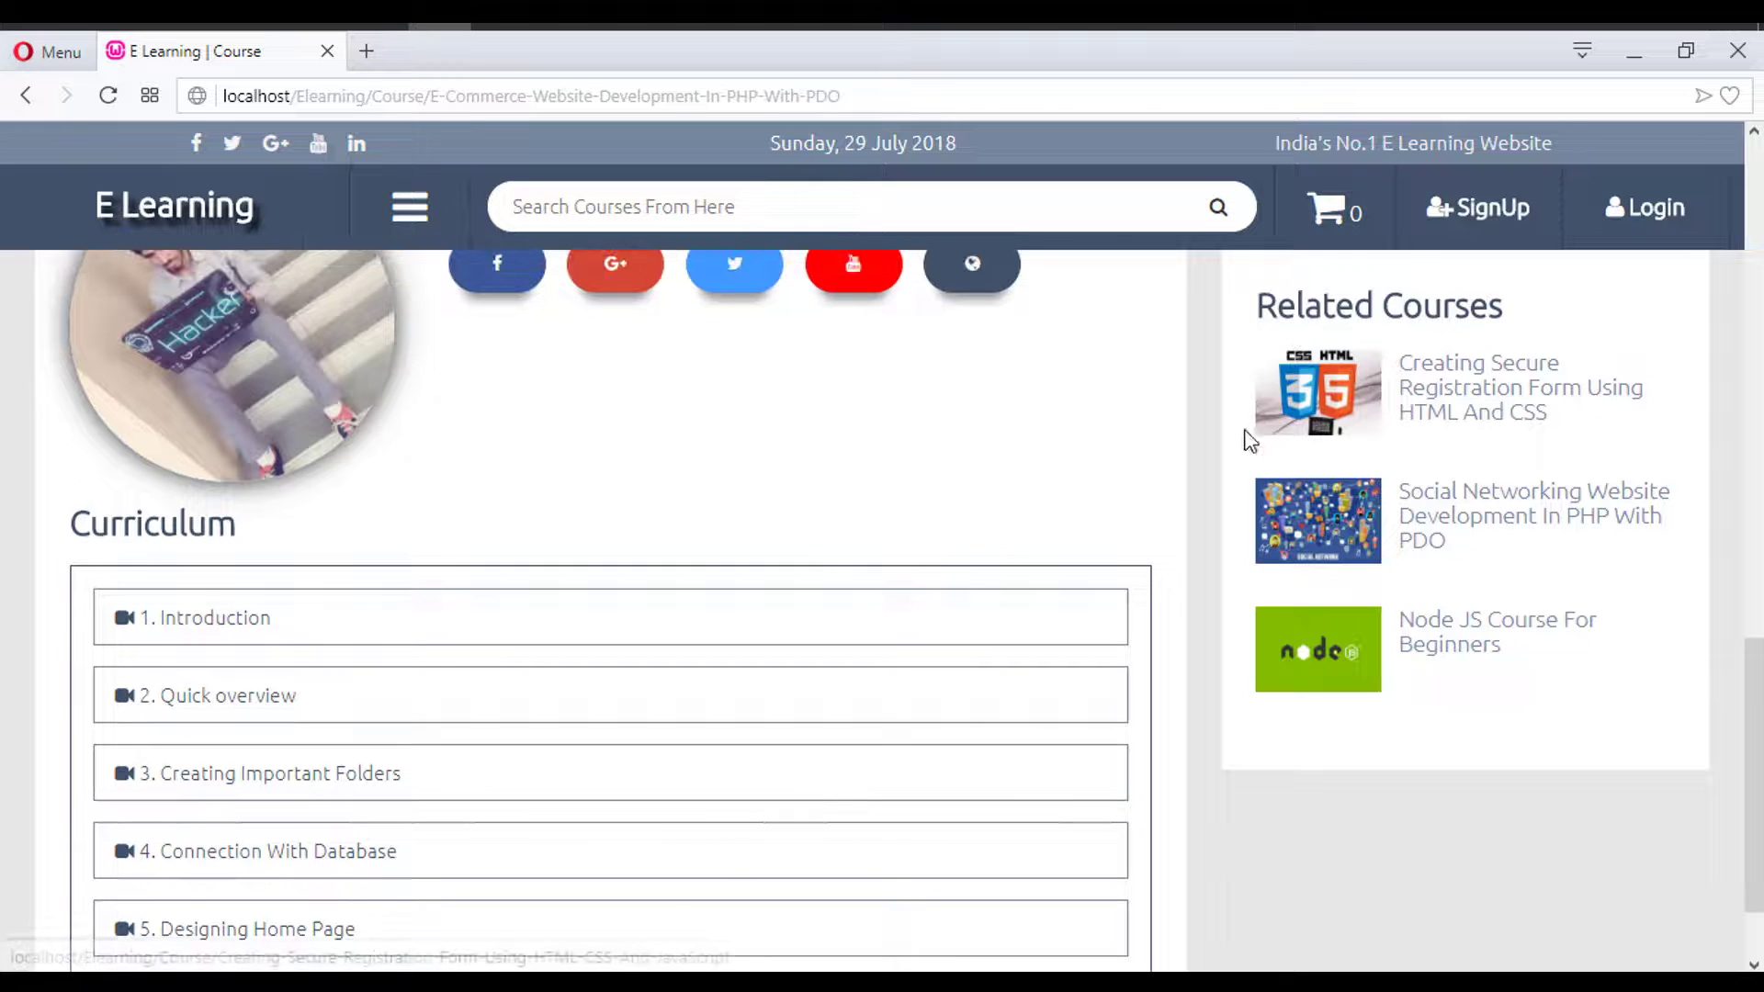
left_click(1477, 207)
left_click(1614, 346)
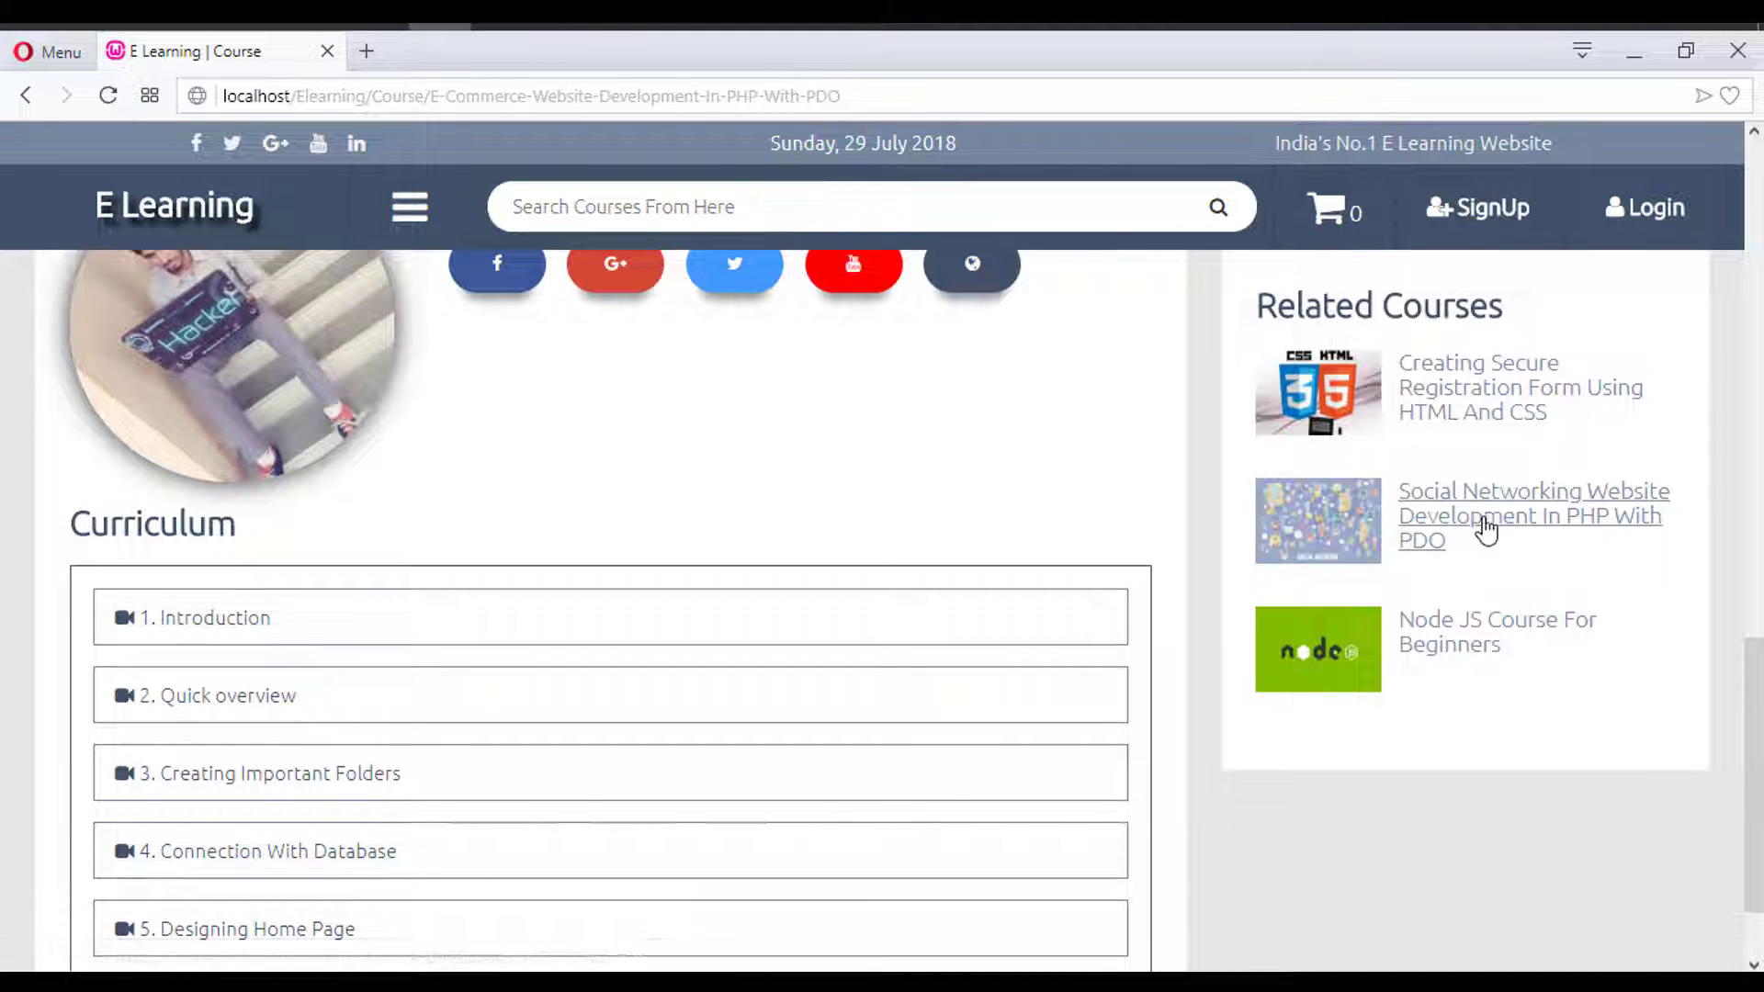
scroll(1306, 460, "up", 10)
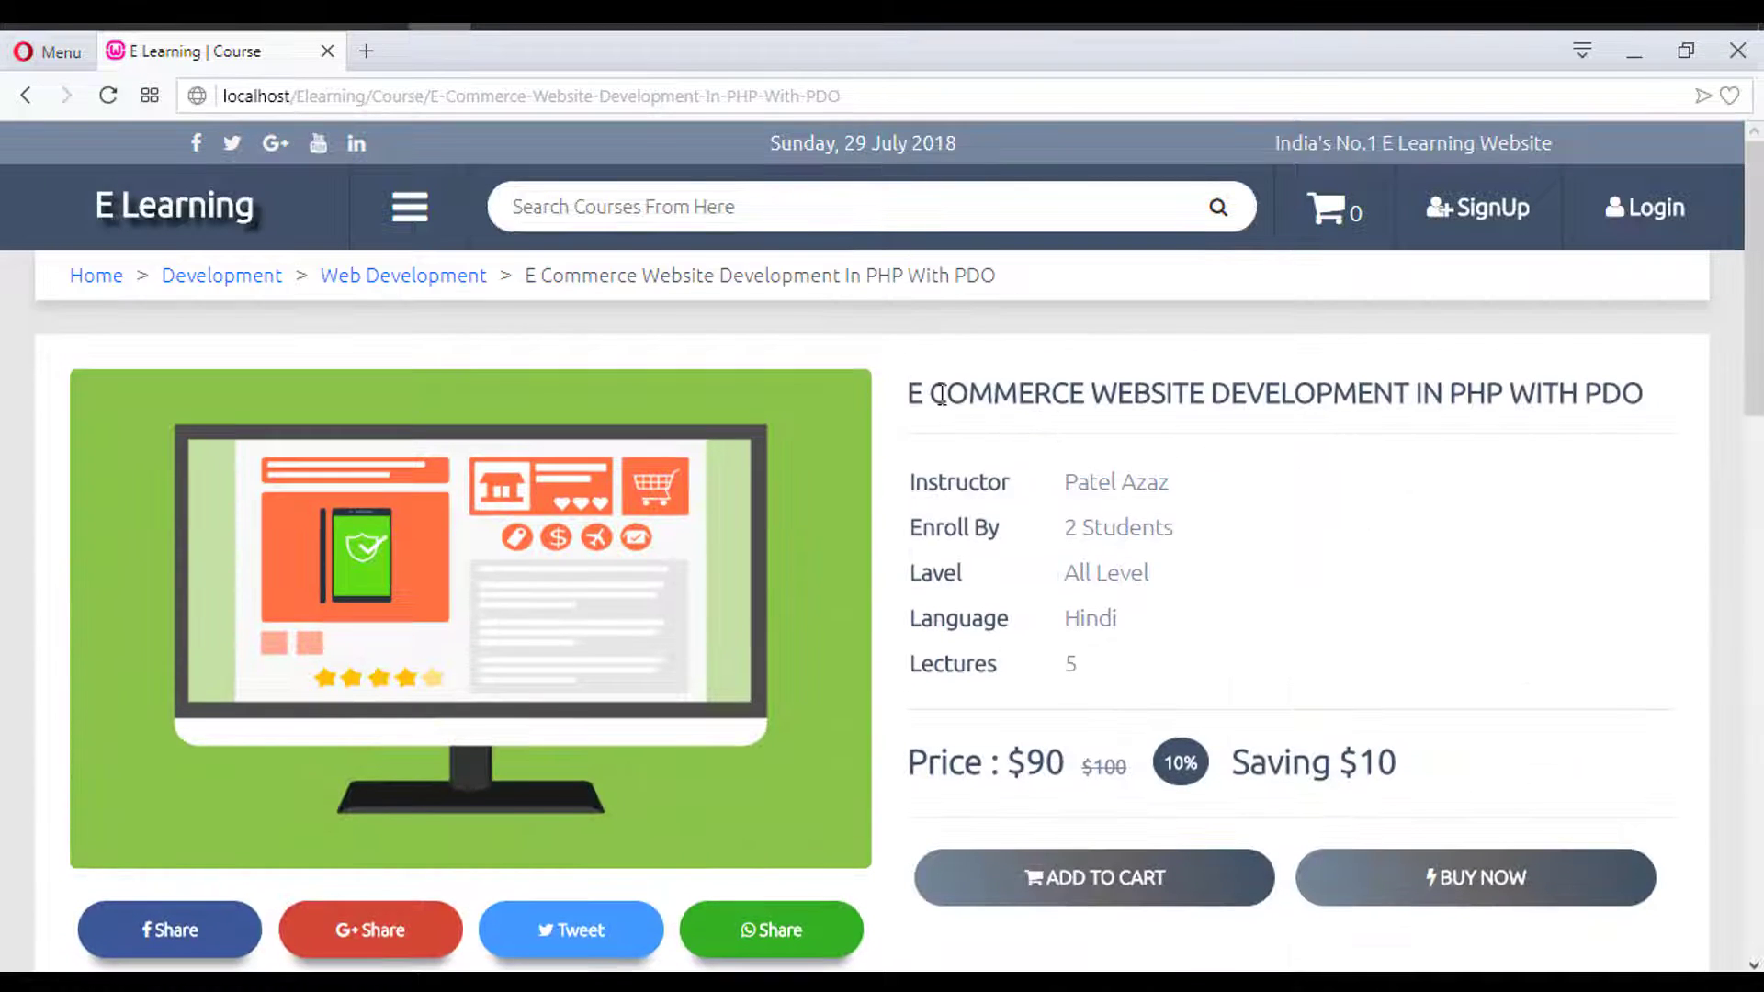
left_click_drag(940, 393, 1579, 413)
scroll(1496, 525, "down", 7)
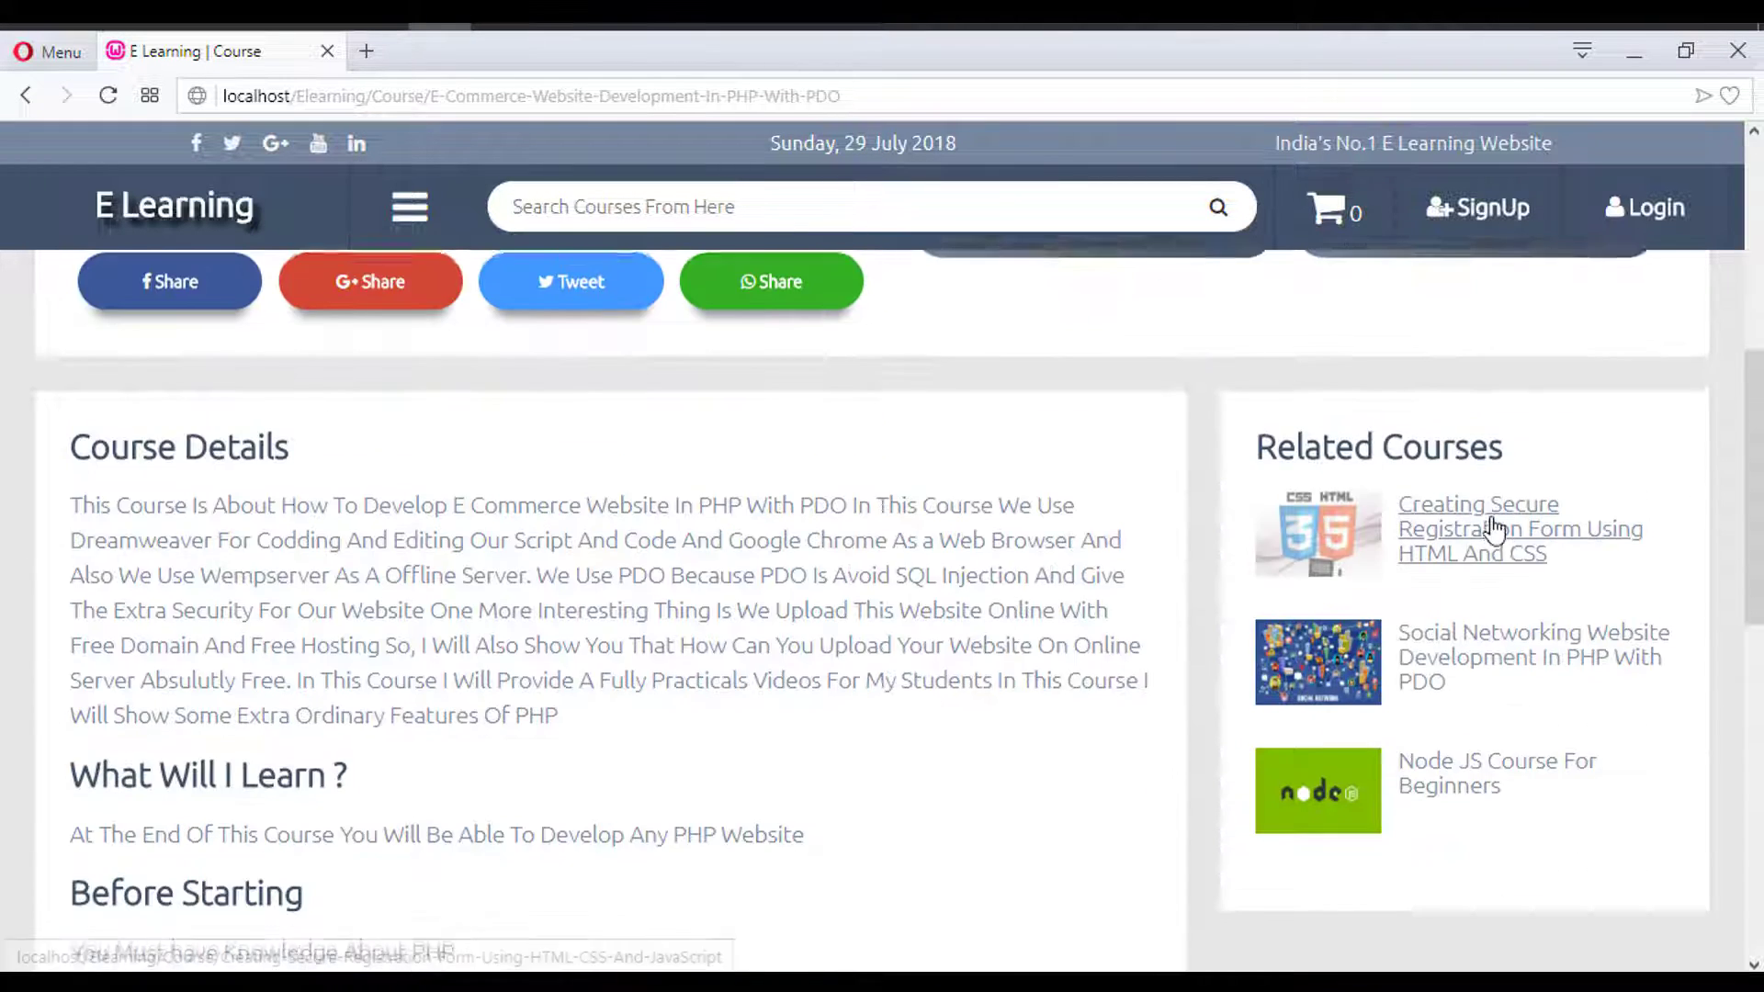
scroll(1492, 520, "down", 5)
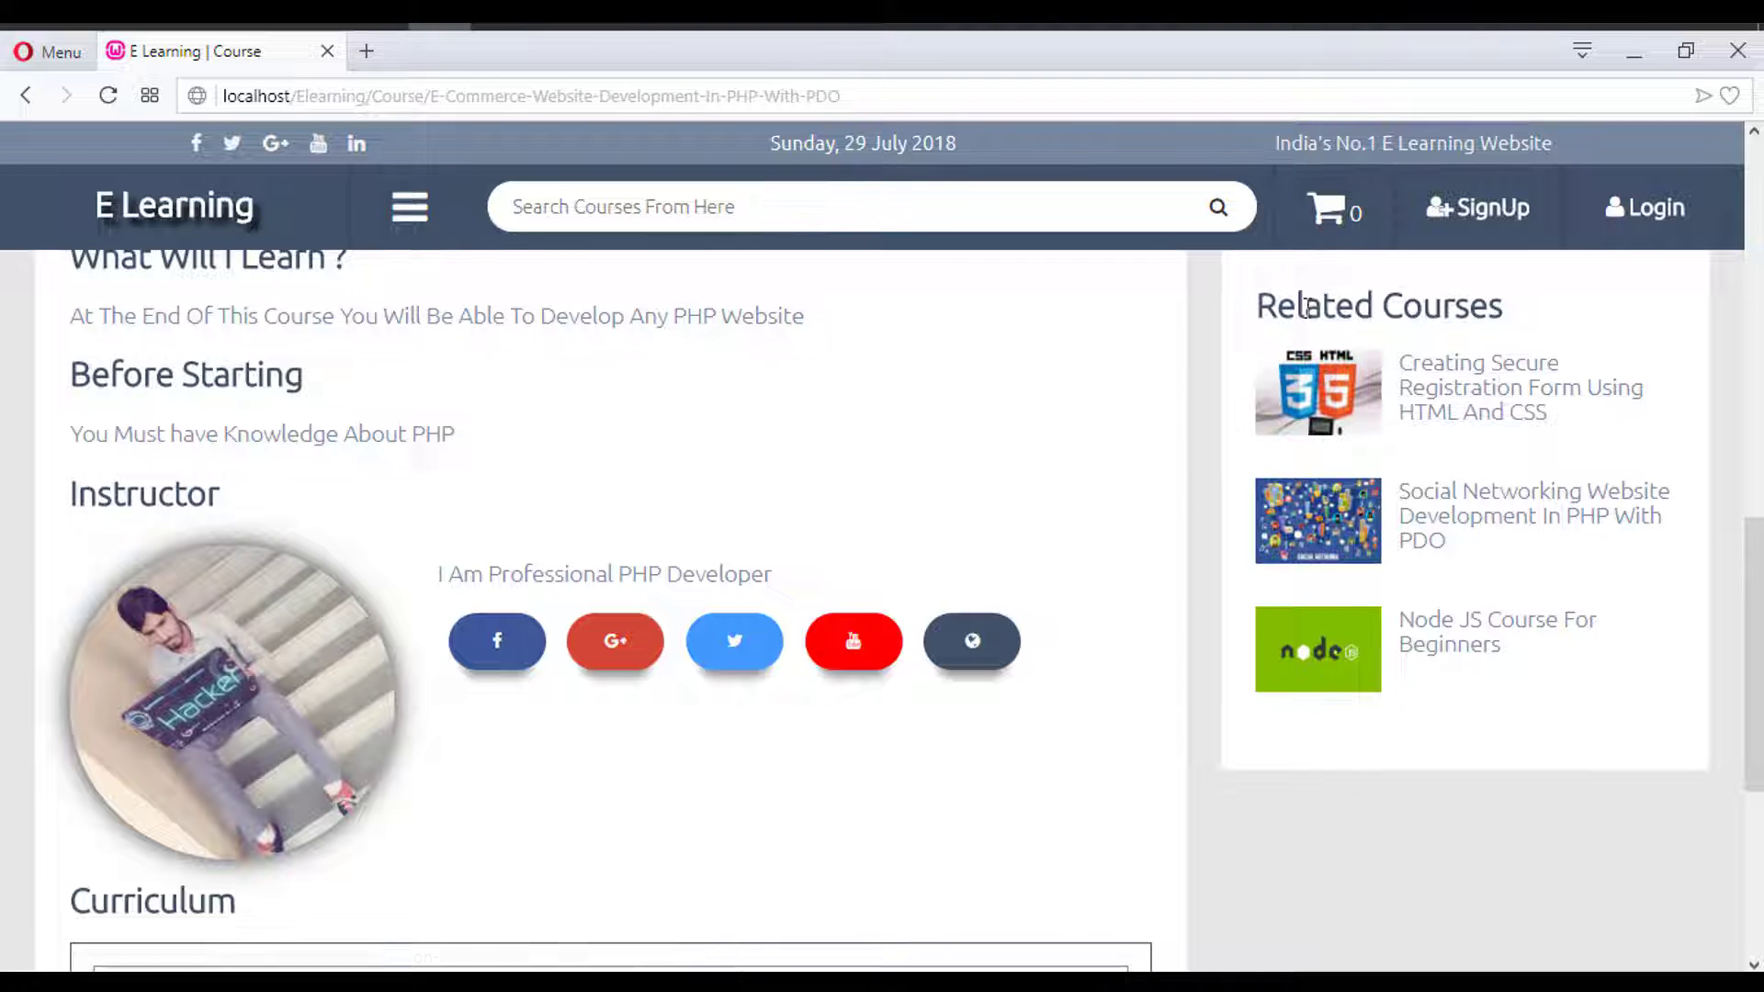
scroll(1419, 422, "up", 3)
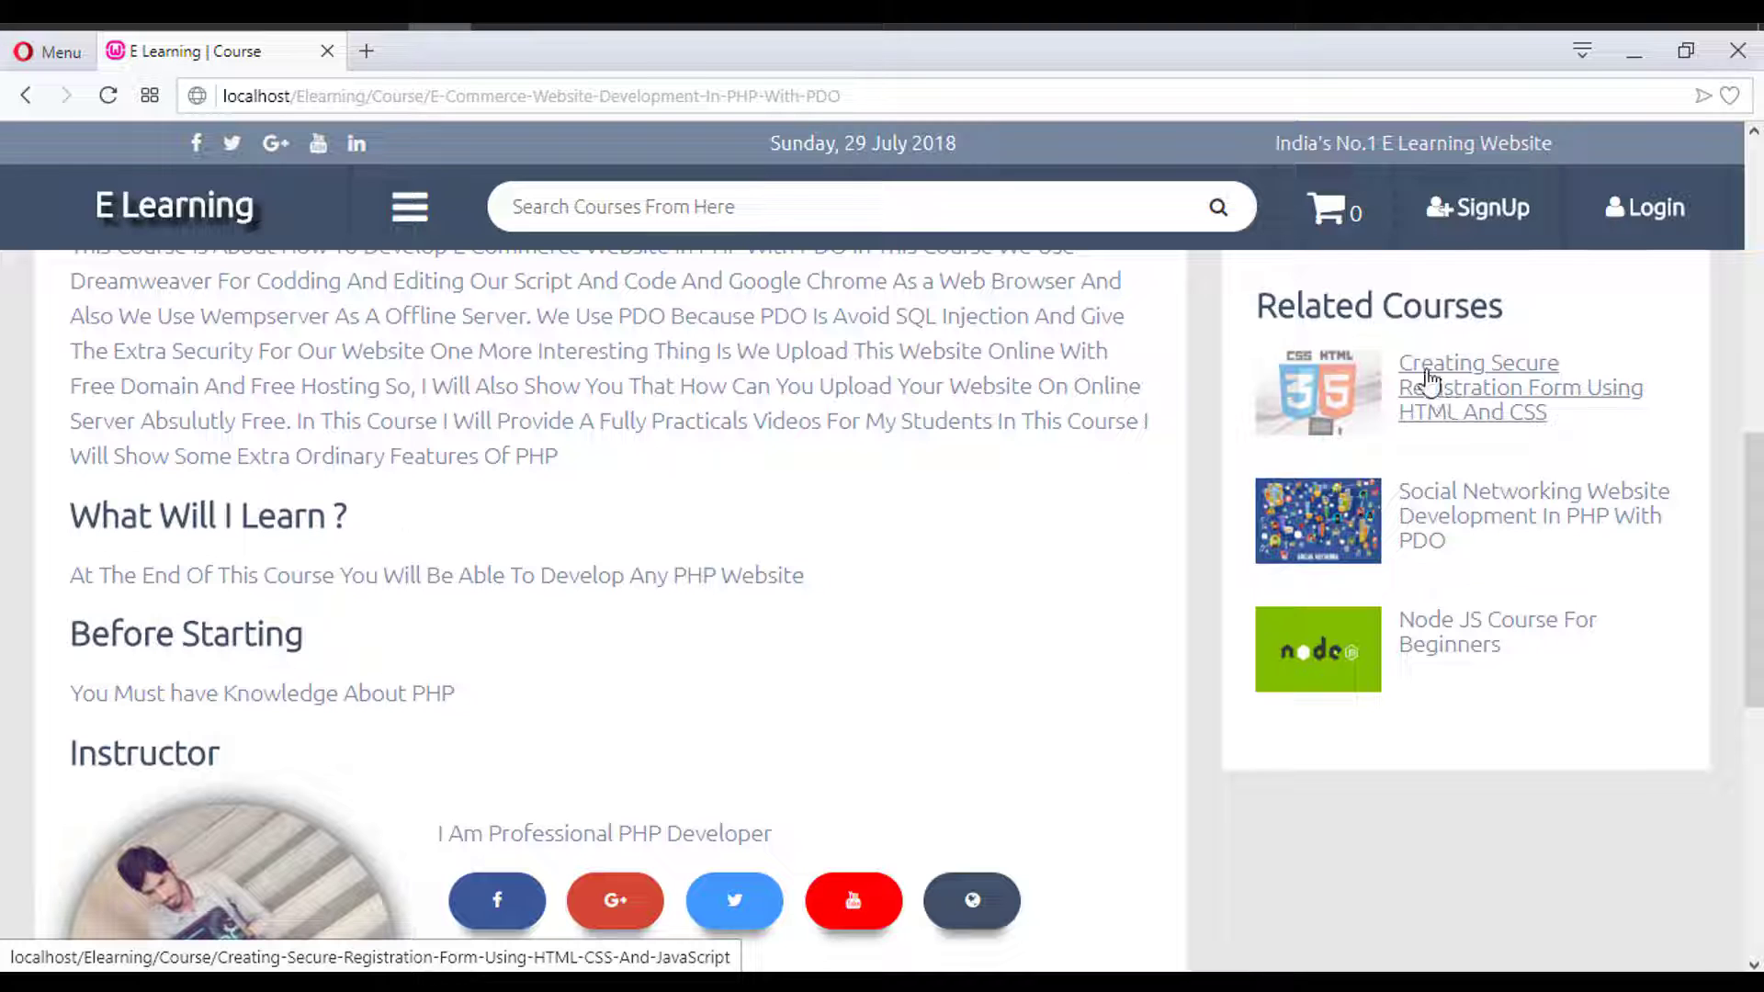
Step: Open Creating Secure Registration Form Using HTML And CSS and highlight its title and breadcrumb
left_click(1436, 382)
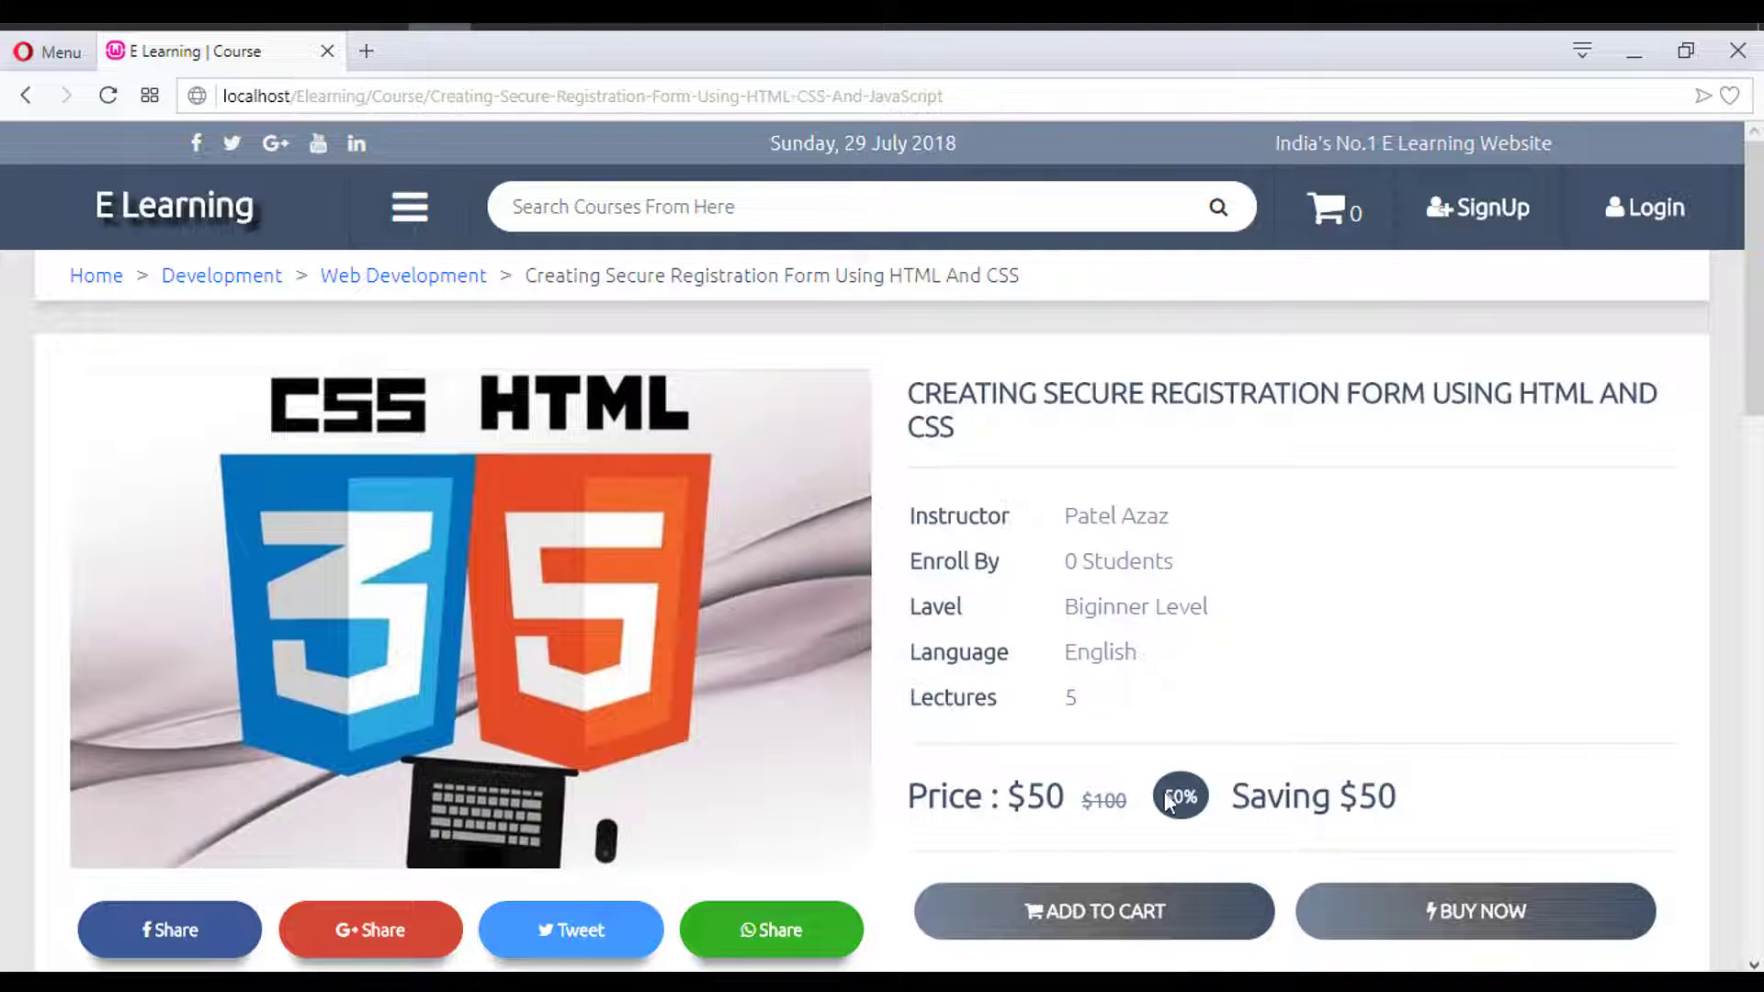
scroll(1161, 697, "down", 15)
scroll(1165, 694, "up", 15)
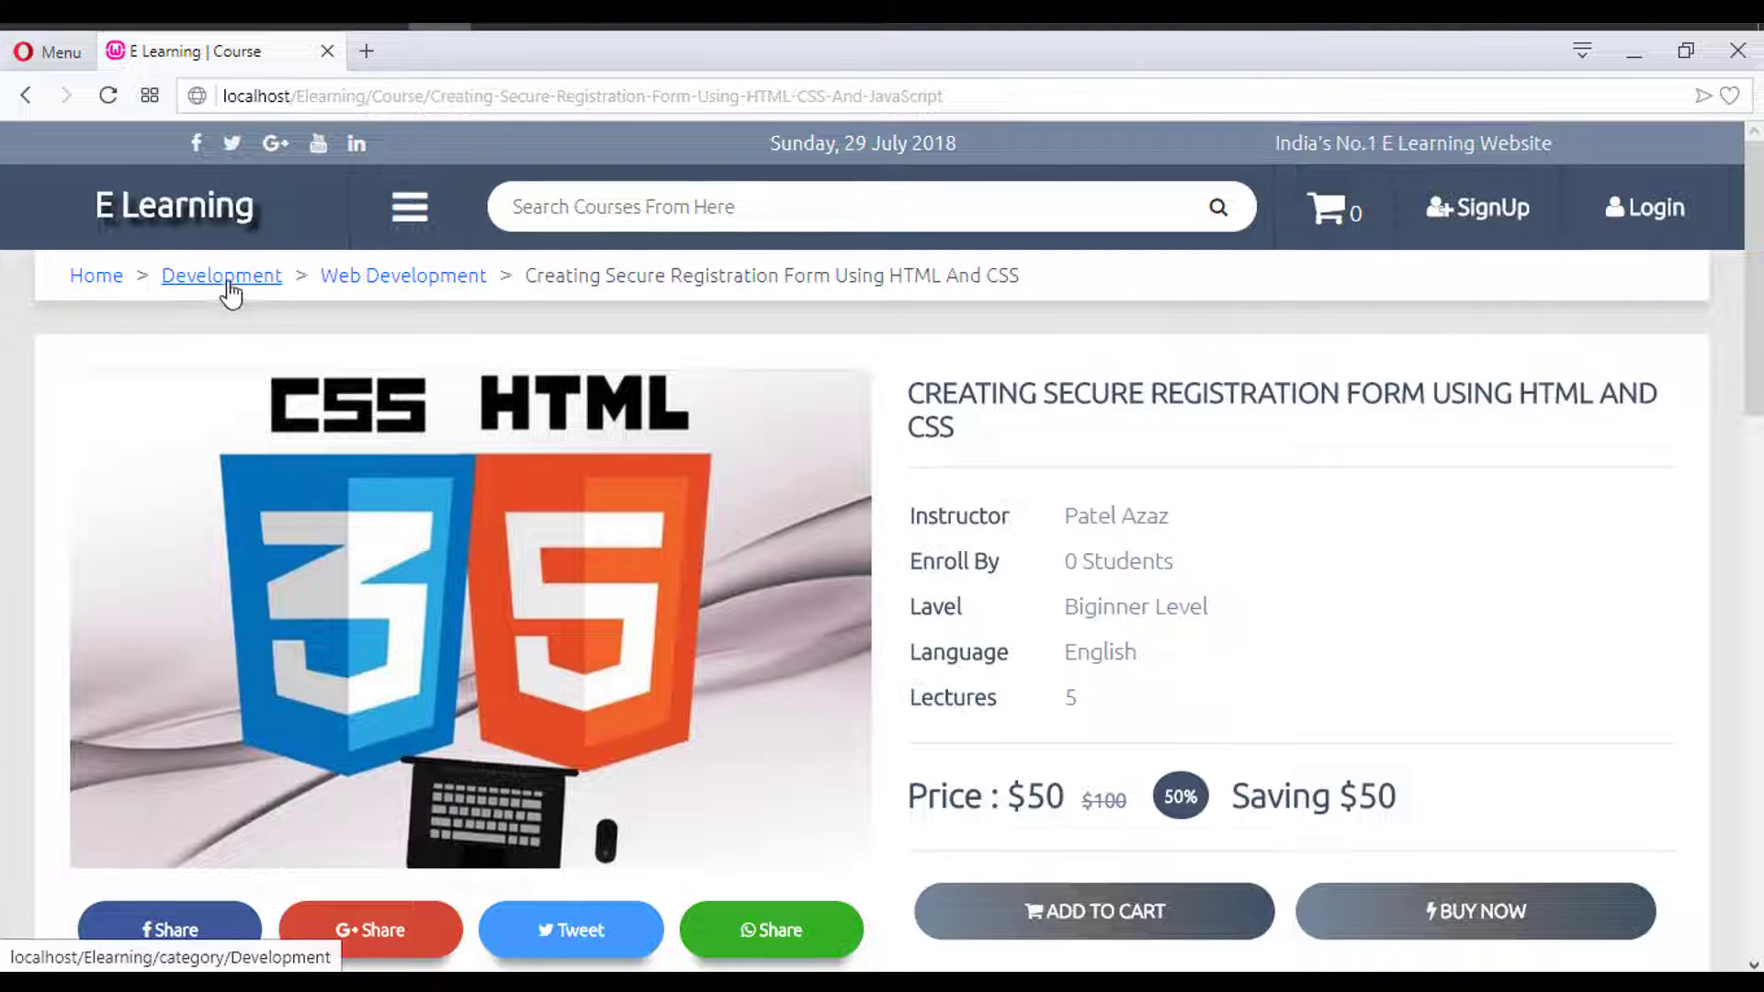
triple_click(1011, 428)
left_click(1020, 429)
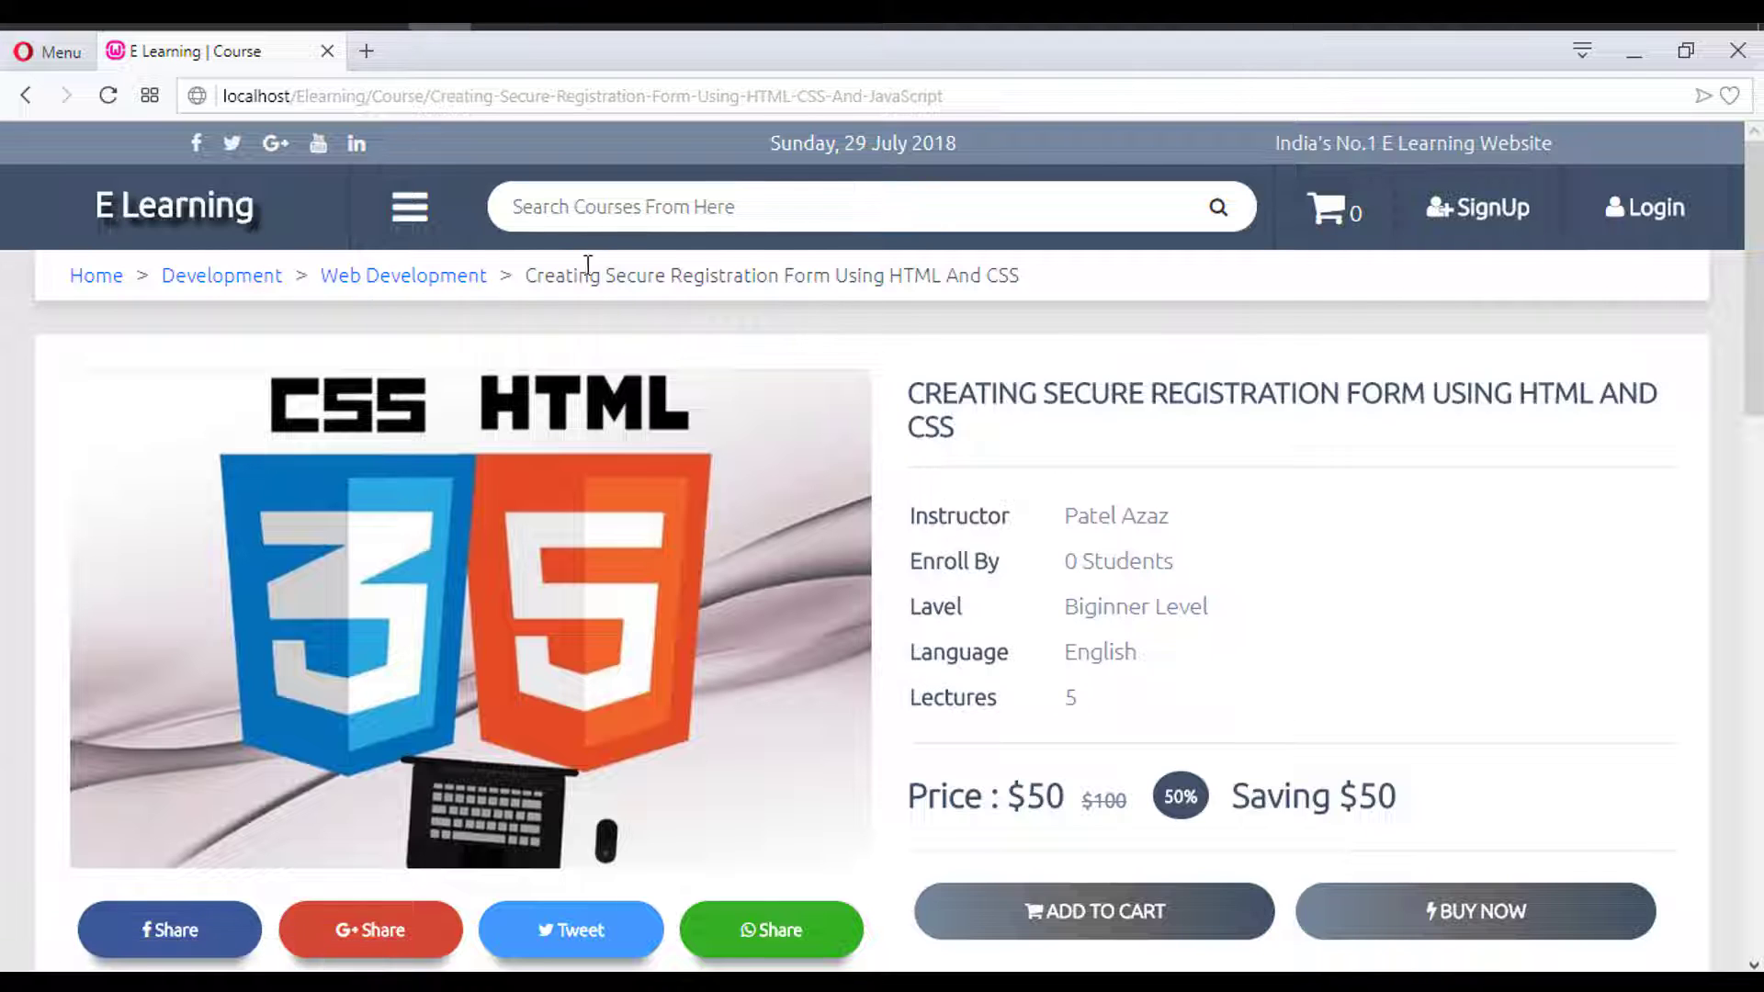
left_click_drag(700, 275, 1048, 292)
left_click(1076, 294)
scroll(924, 364, "down", 10)
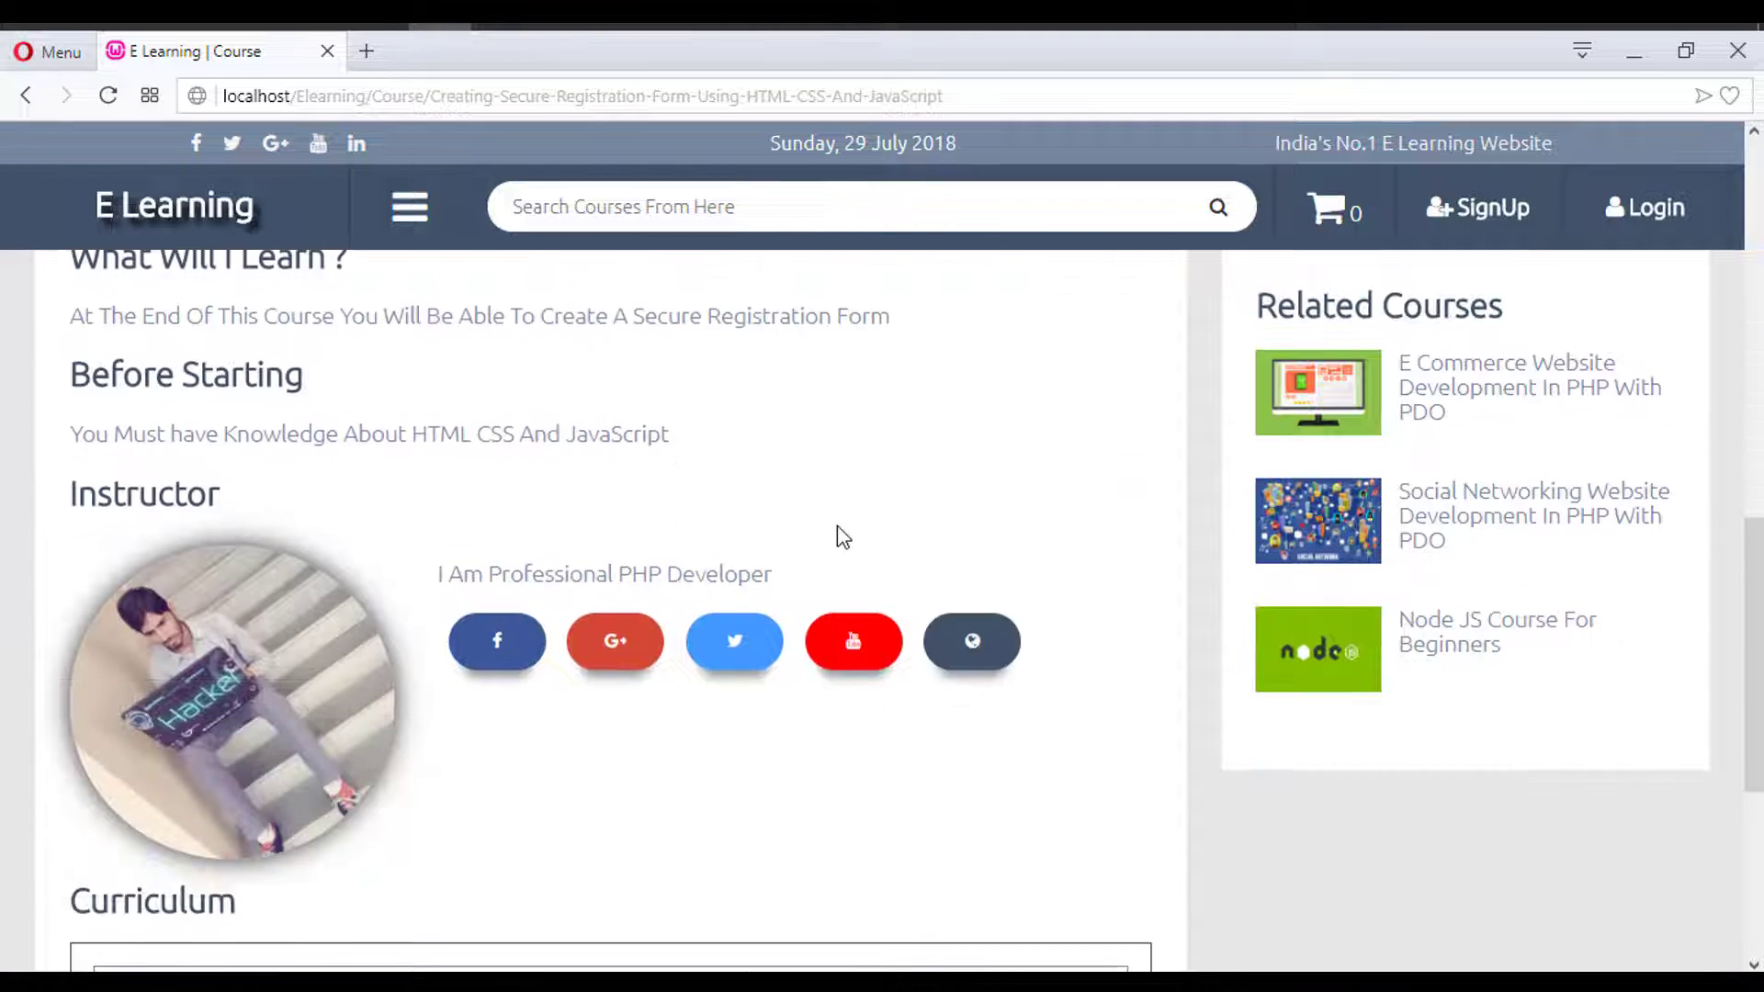
scroll(836, 528, "down", 3)
scroll(836, 527, "up", 12)
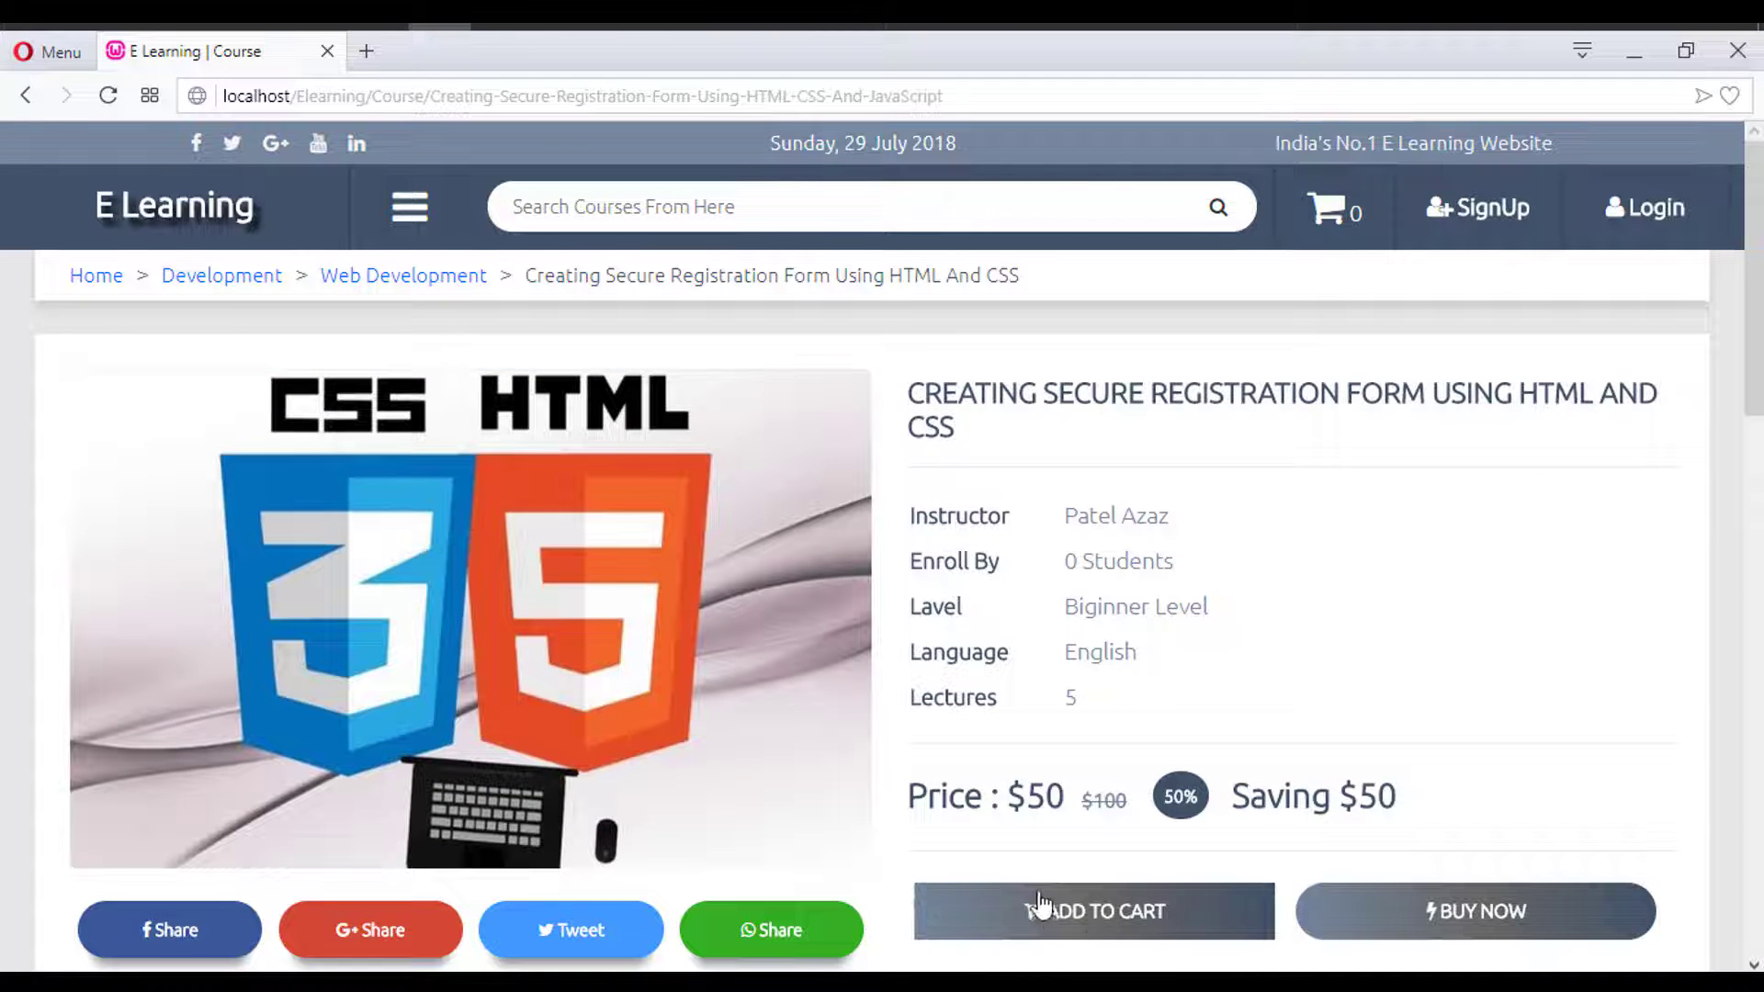
left_click_drag(931, 395, 1065, 397)
left_click(1167, 457)
Step: Add the registration-form course and the E Commerce PHP With PDO course to the cart
left_click(1102, 911)
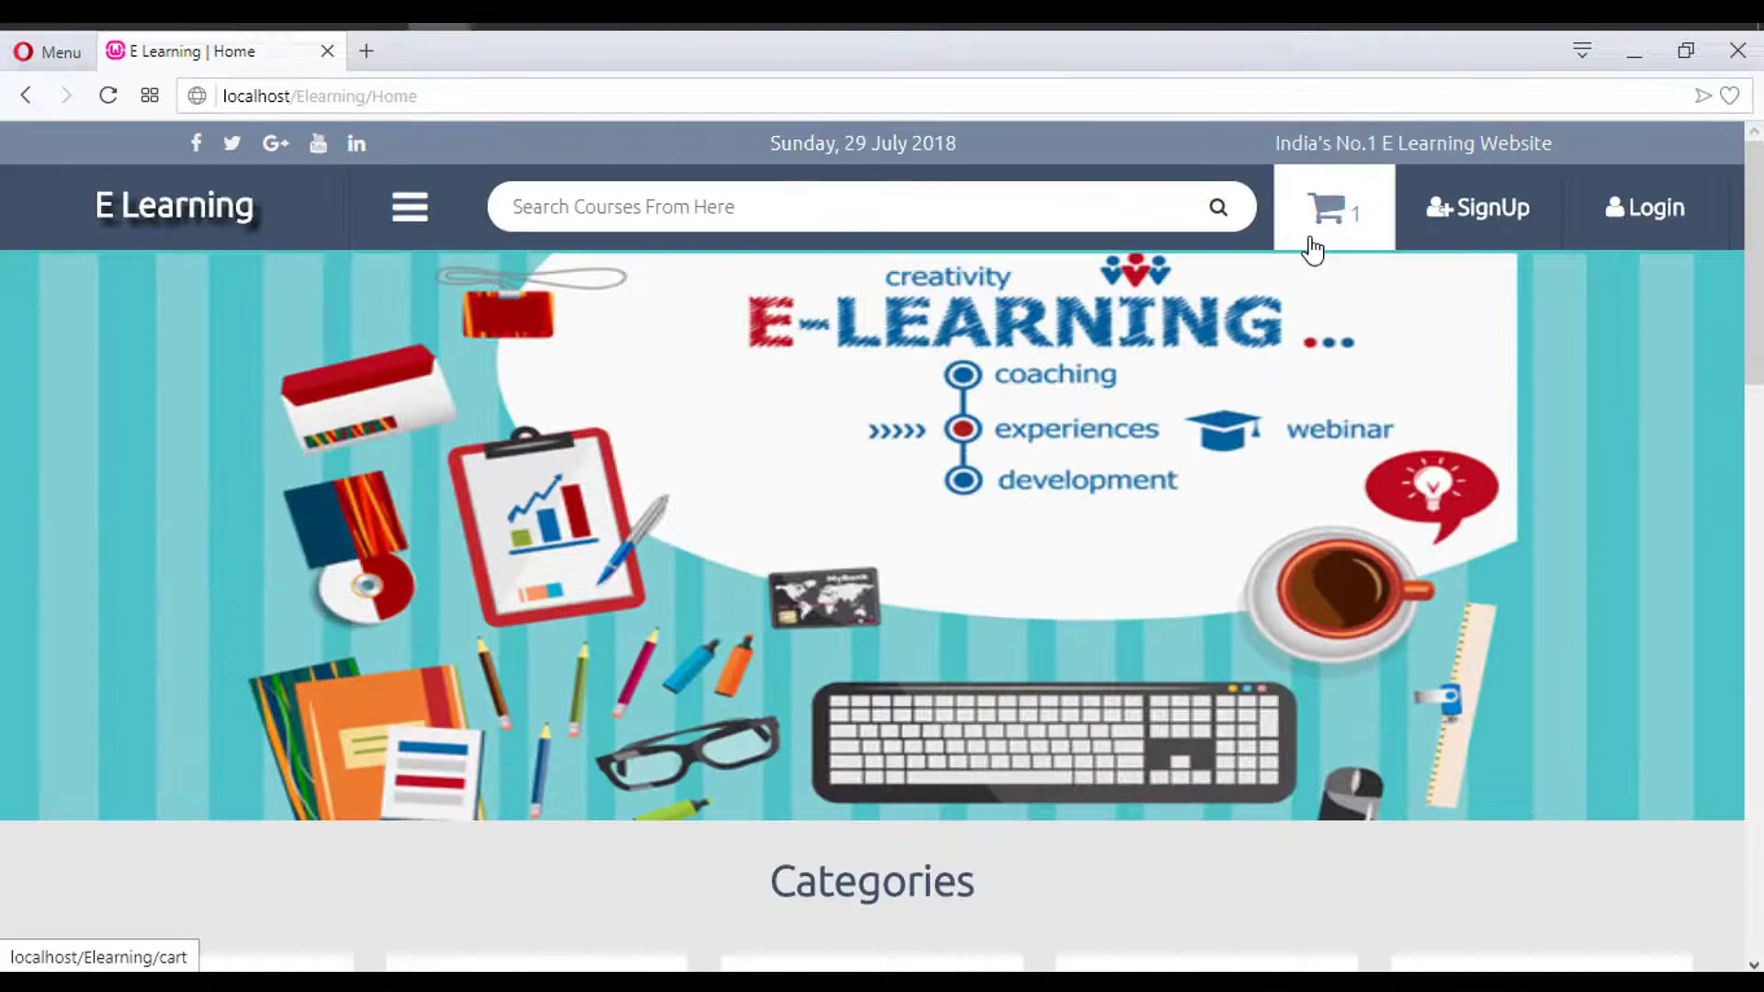
scroll(1051, 653, "down", 7)
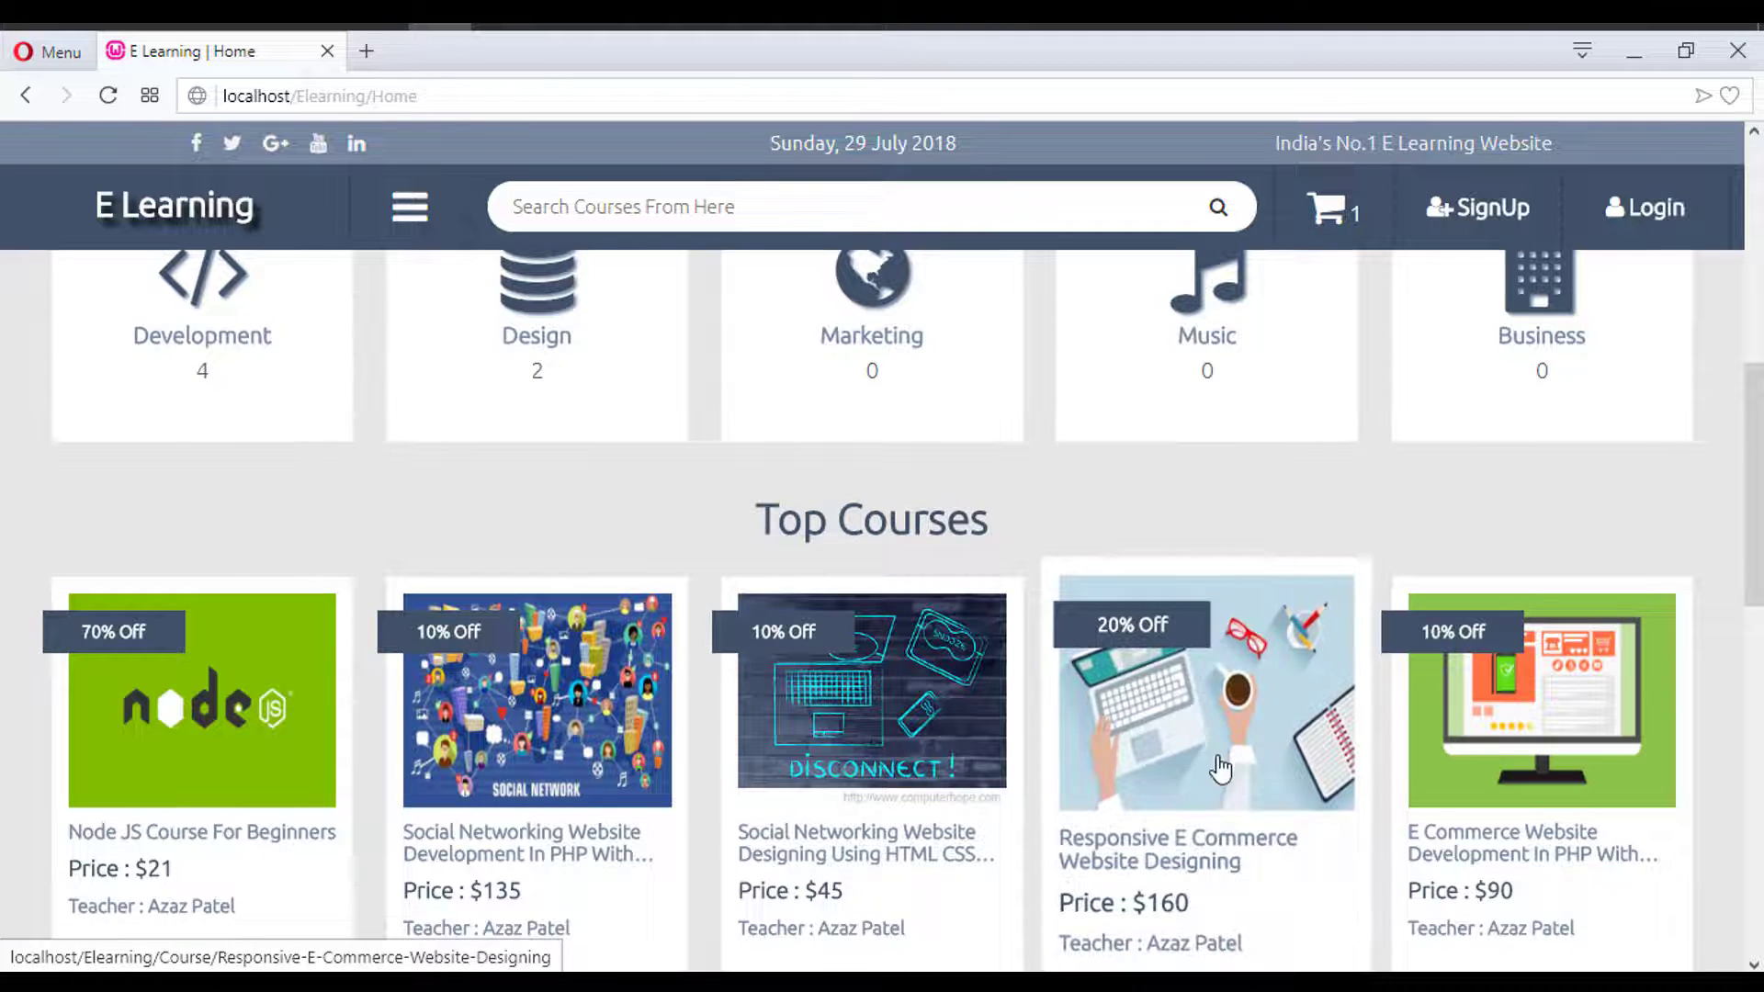
left_click(1447, 769)
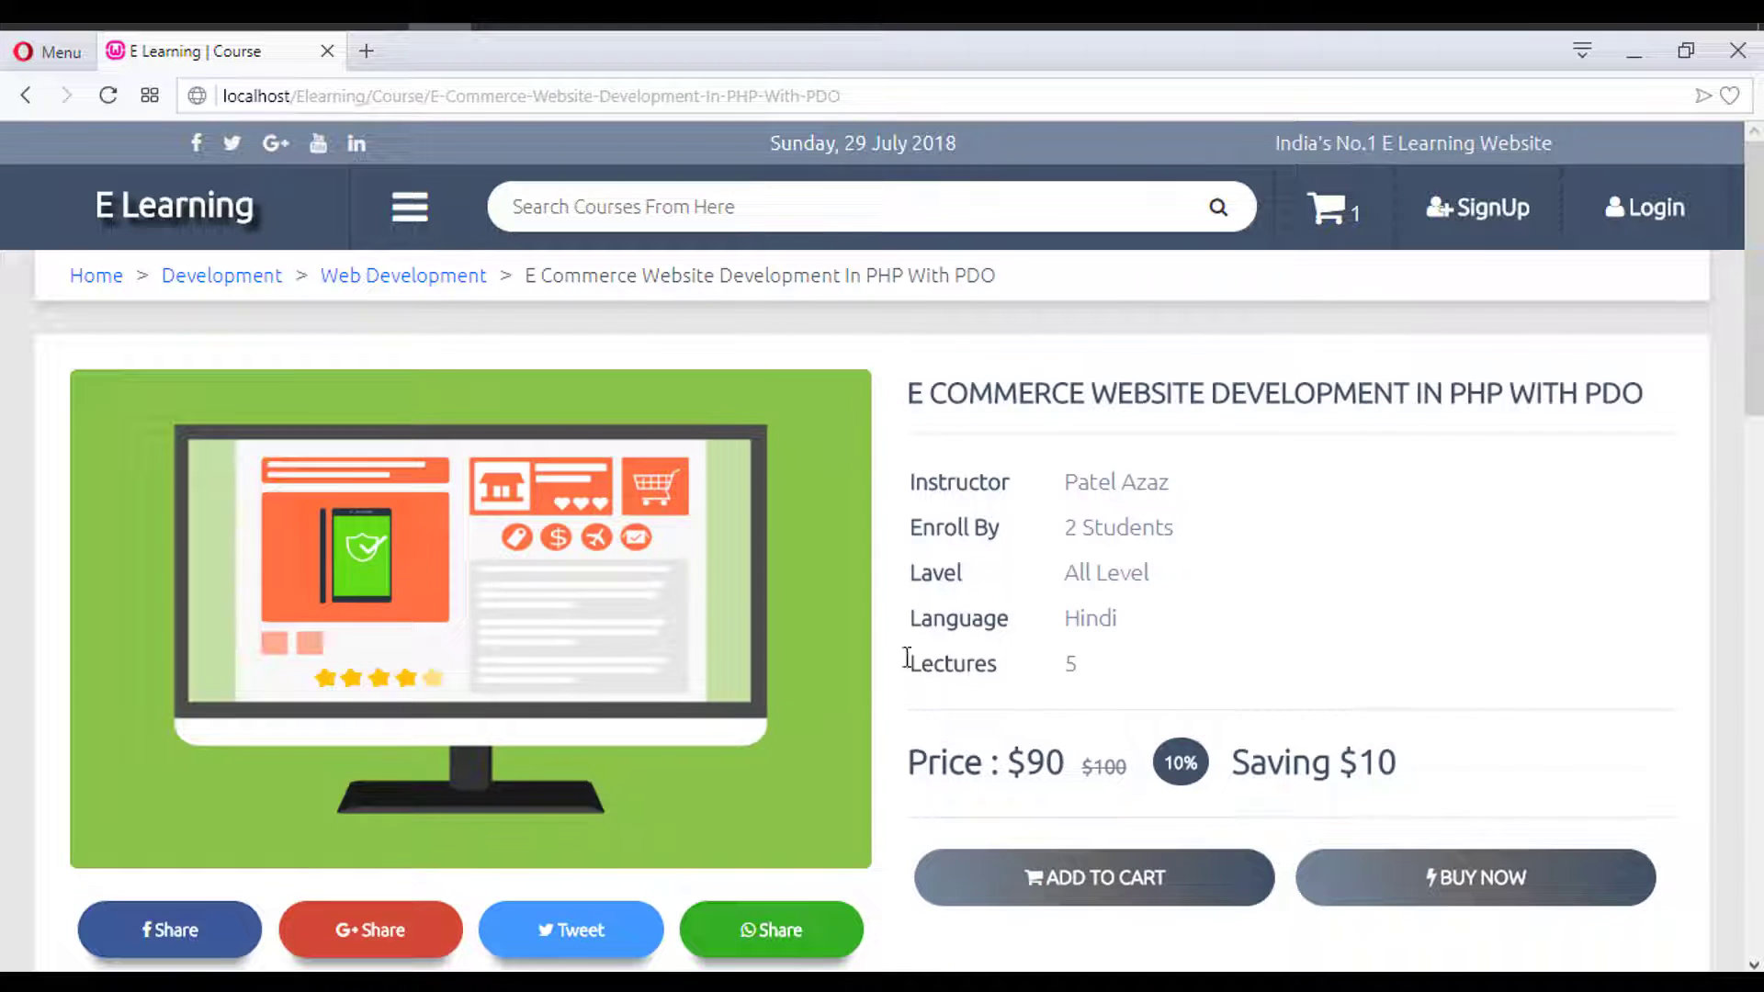
left_click(1083, 896)
Step: Review the two cart courses totalling $140, then return to the home page
left_click(1337, 236)
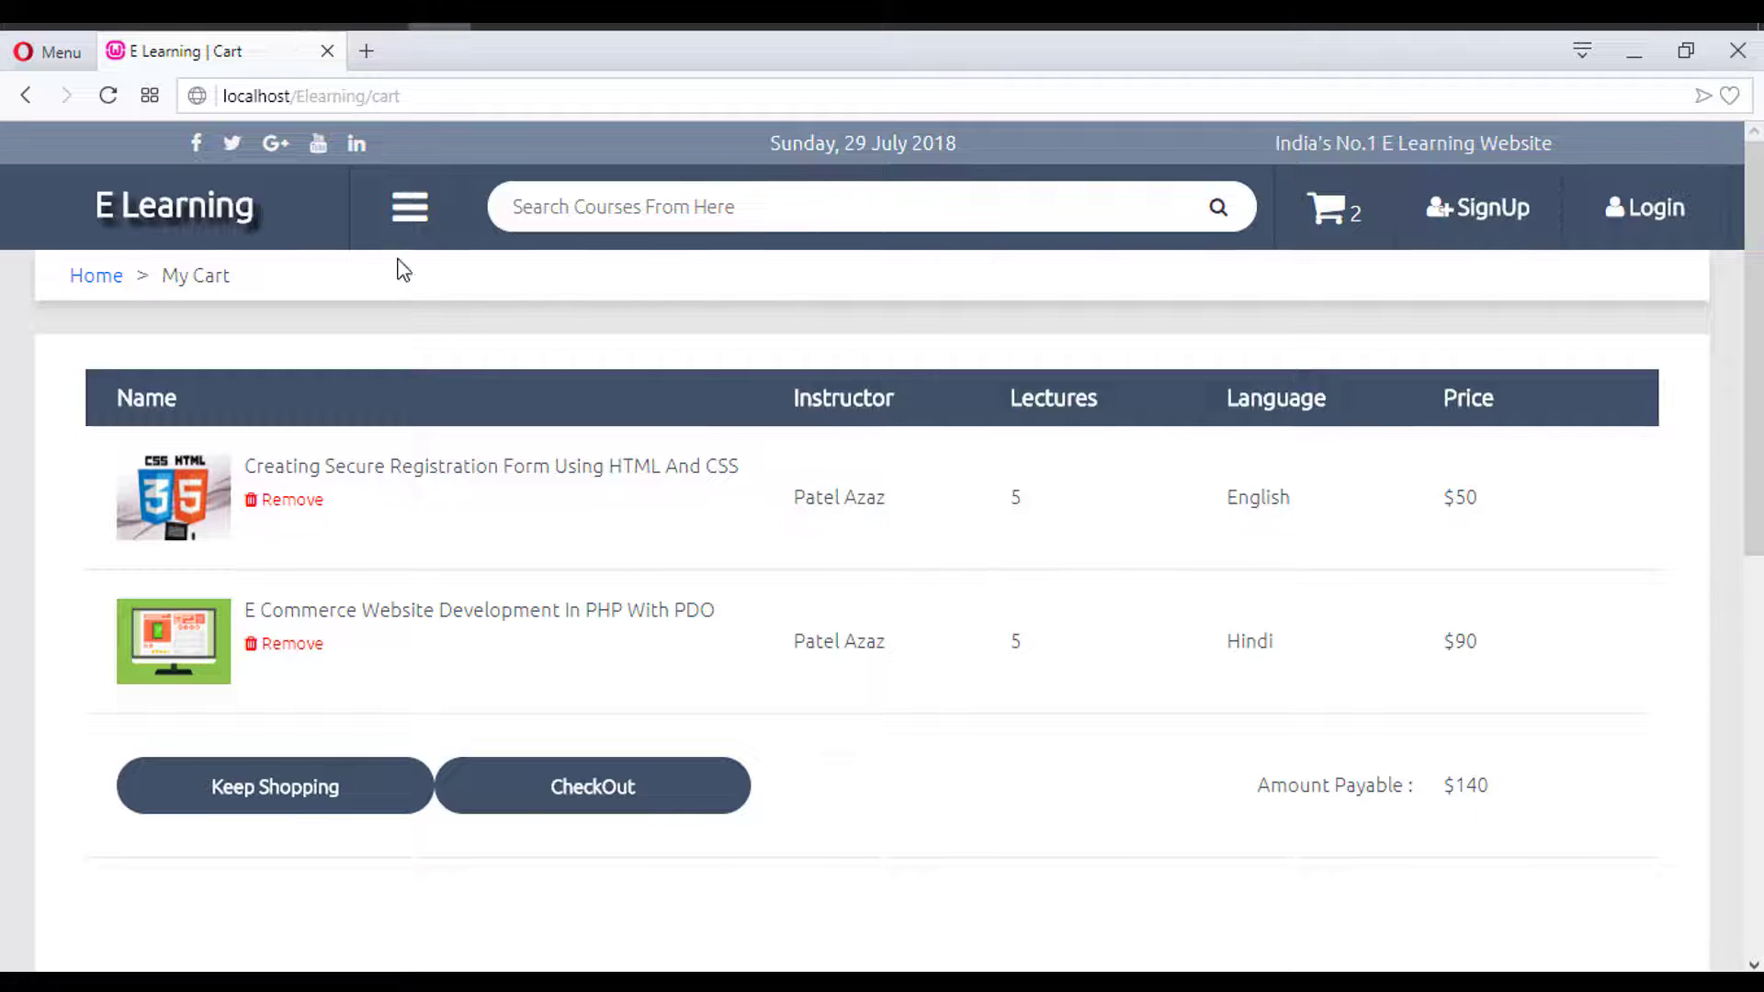
left_click(136, 203)
scroll(808, 586, "down", 15)
scroll(637, 571, "up", 7)
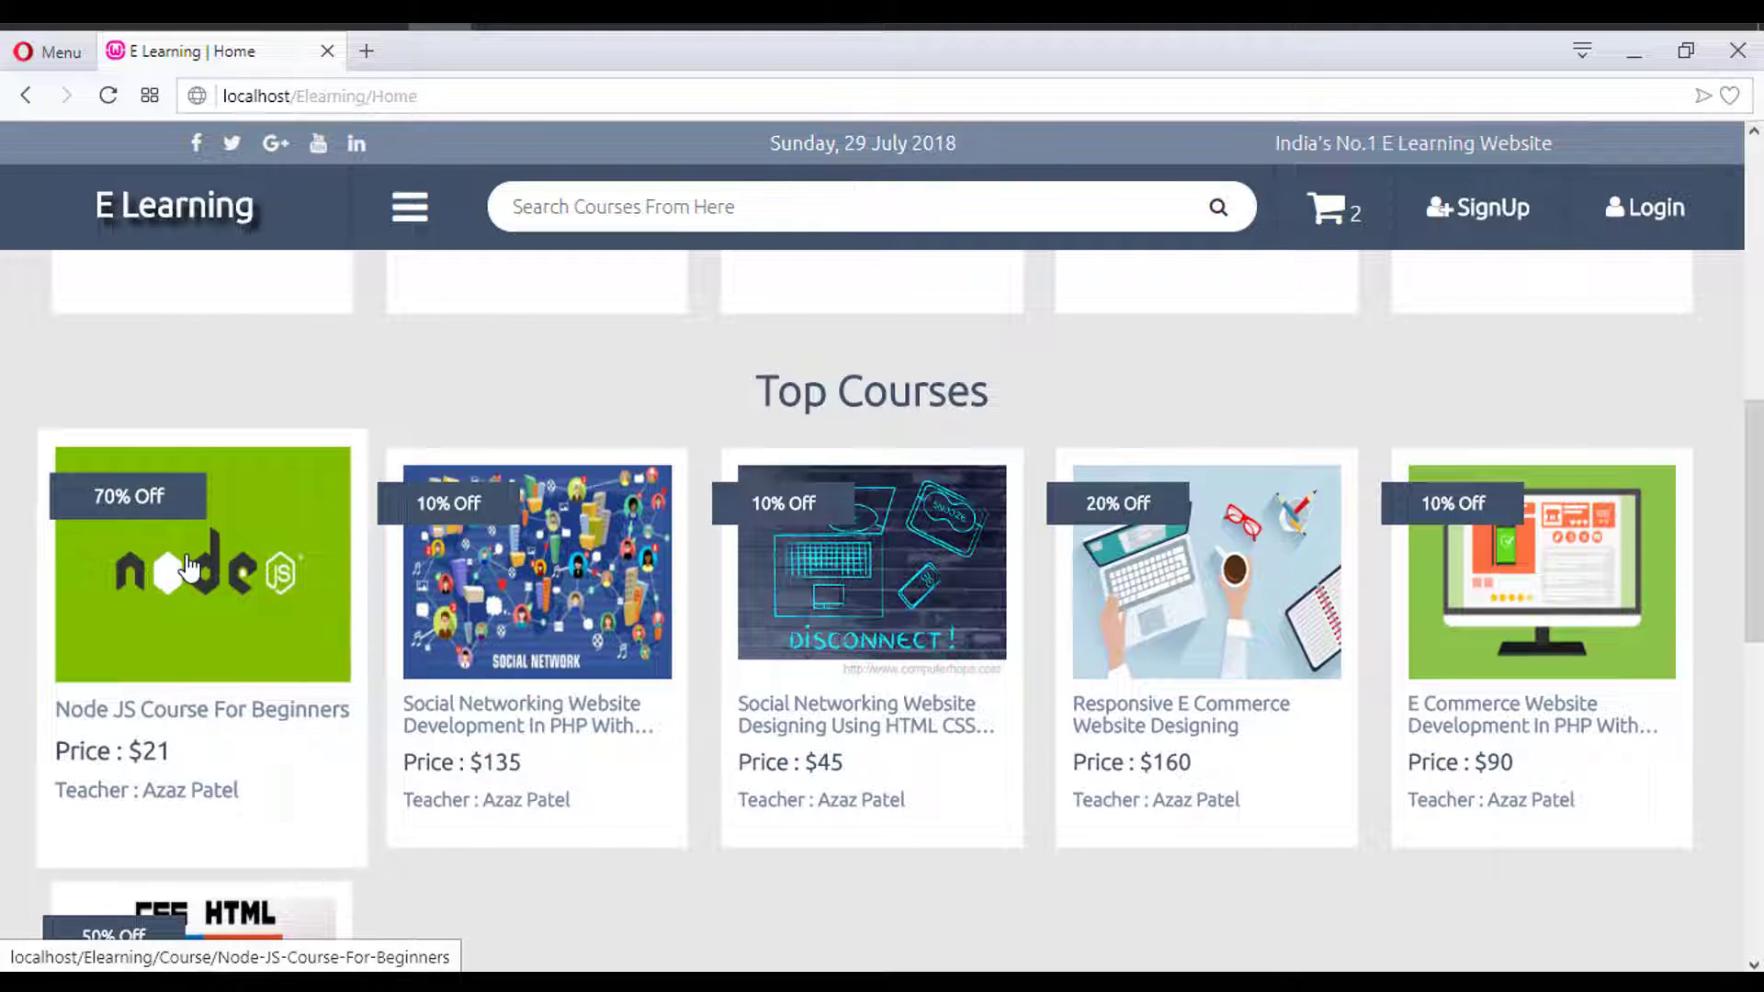
Step: Open the $21 Node JS Course For Beginners, try BUY NOW, and dismiss the login alert
left_click(188, 567)
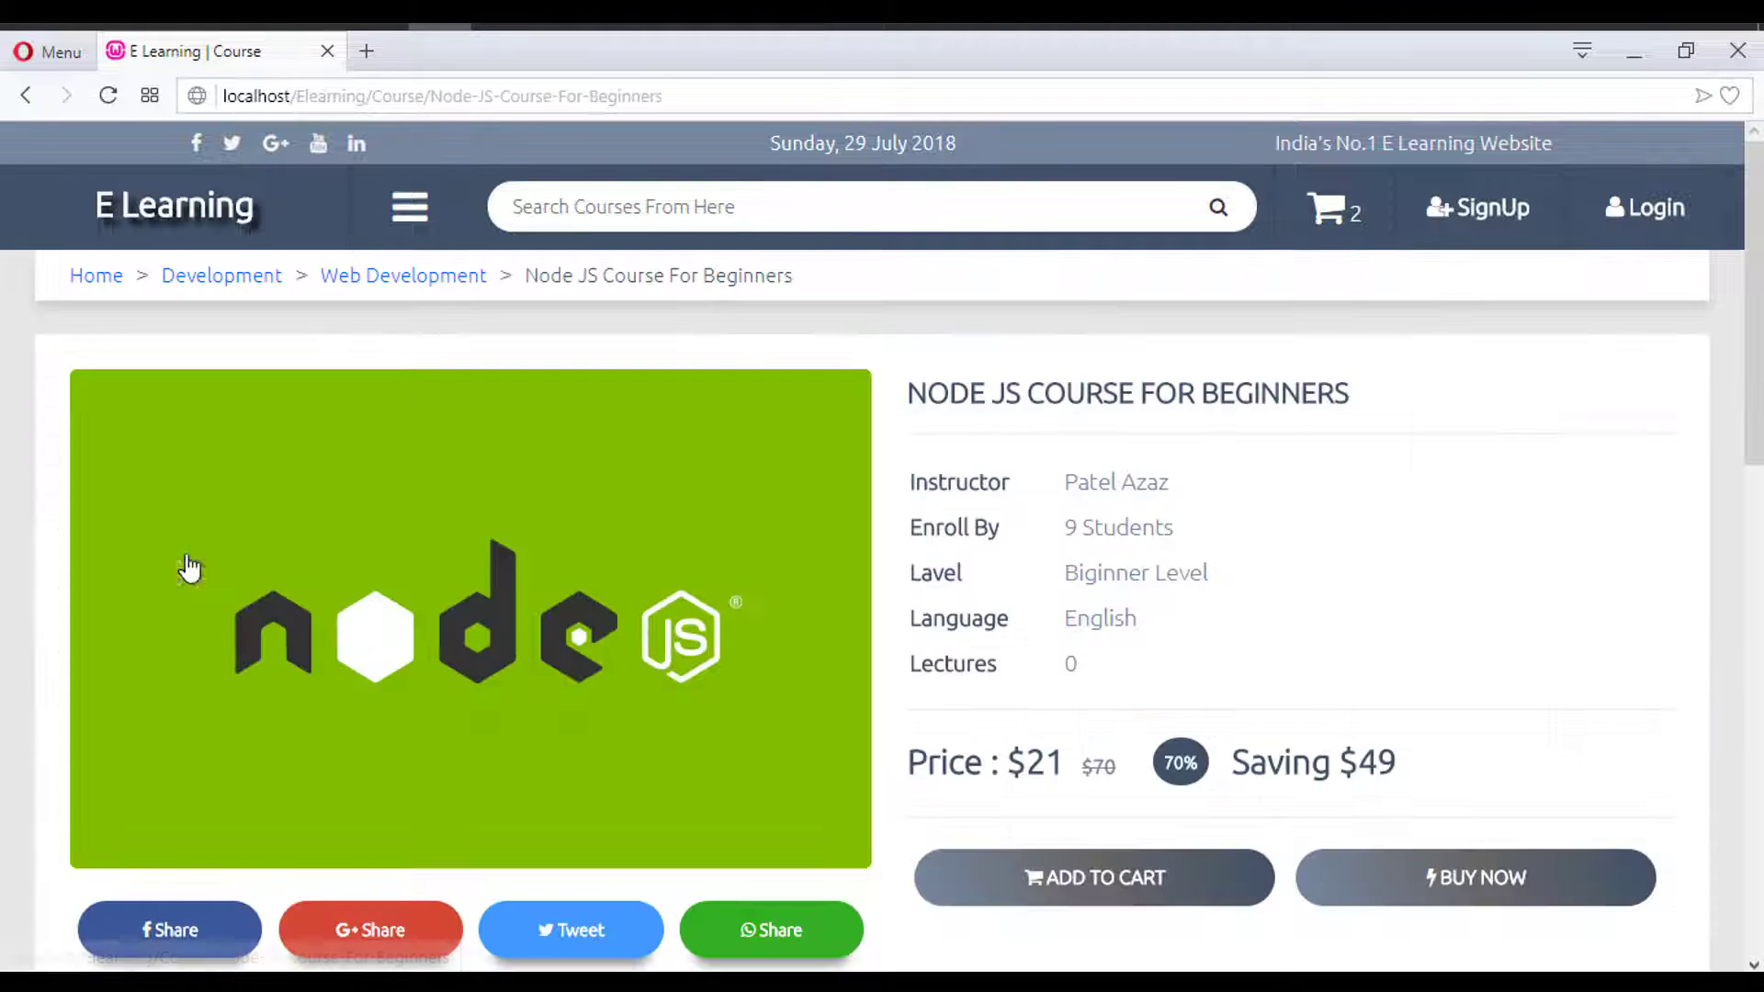
left_click(1488, 886)
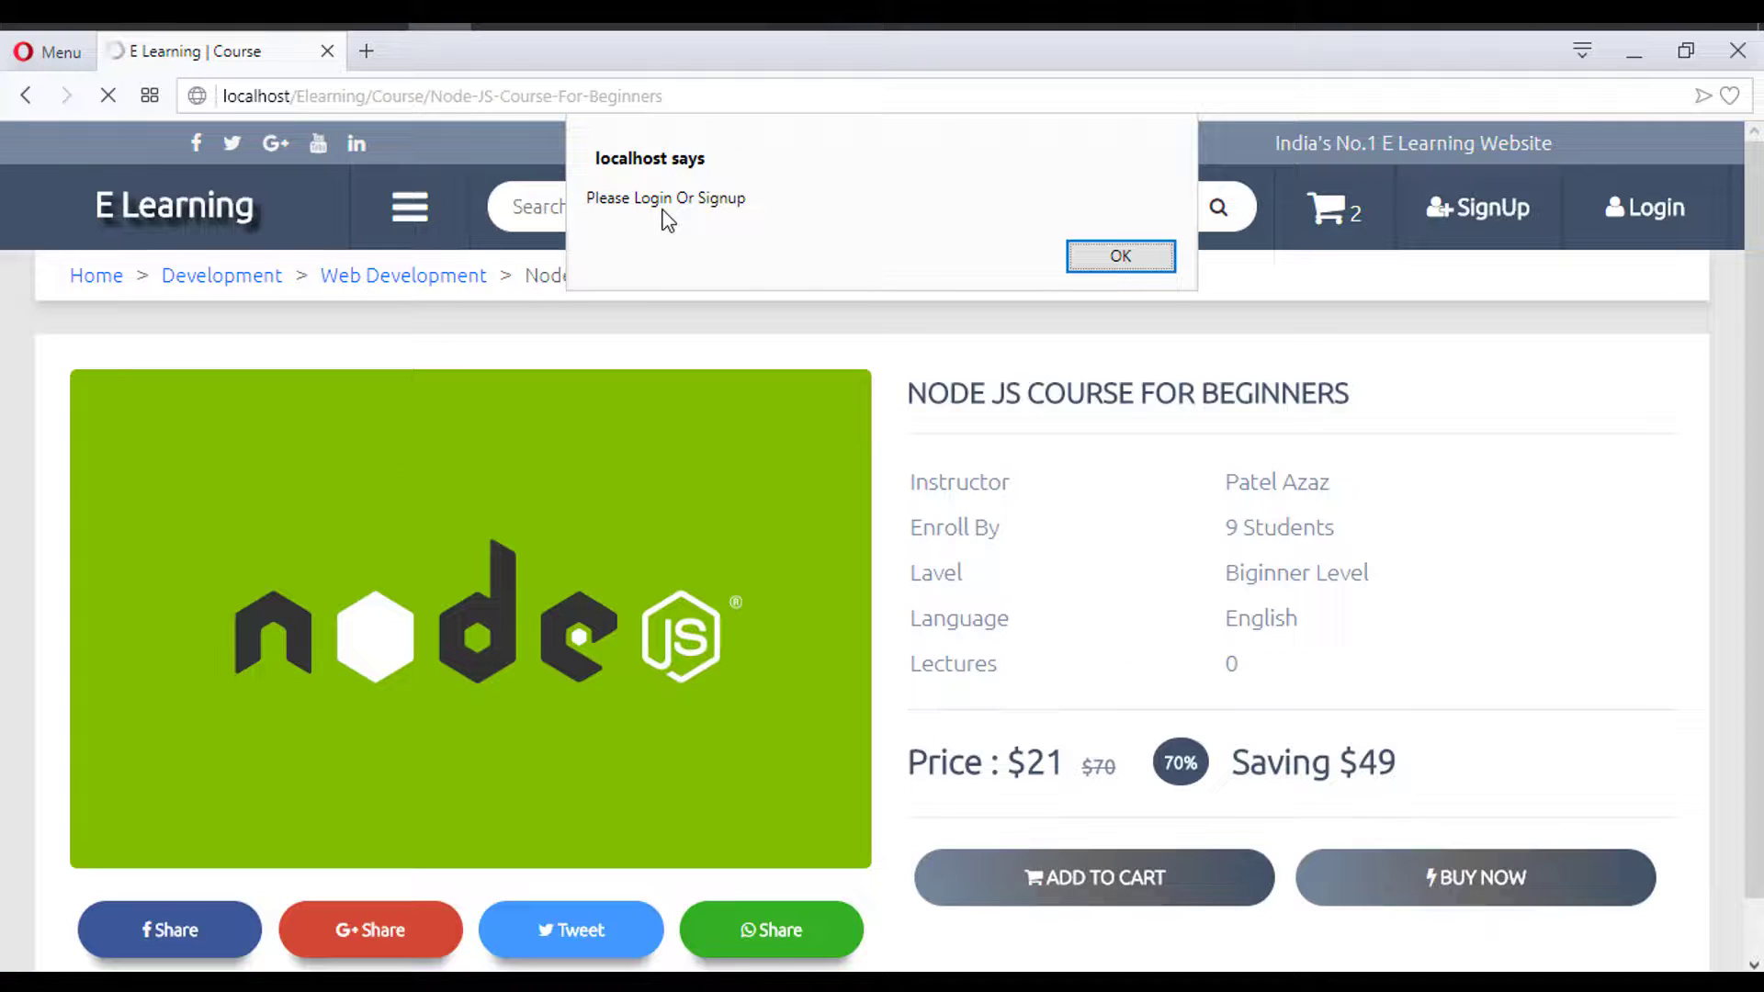
key("Return")
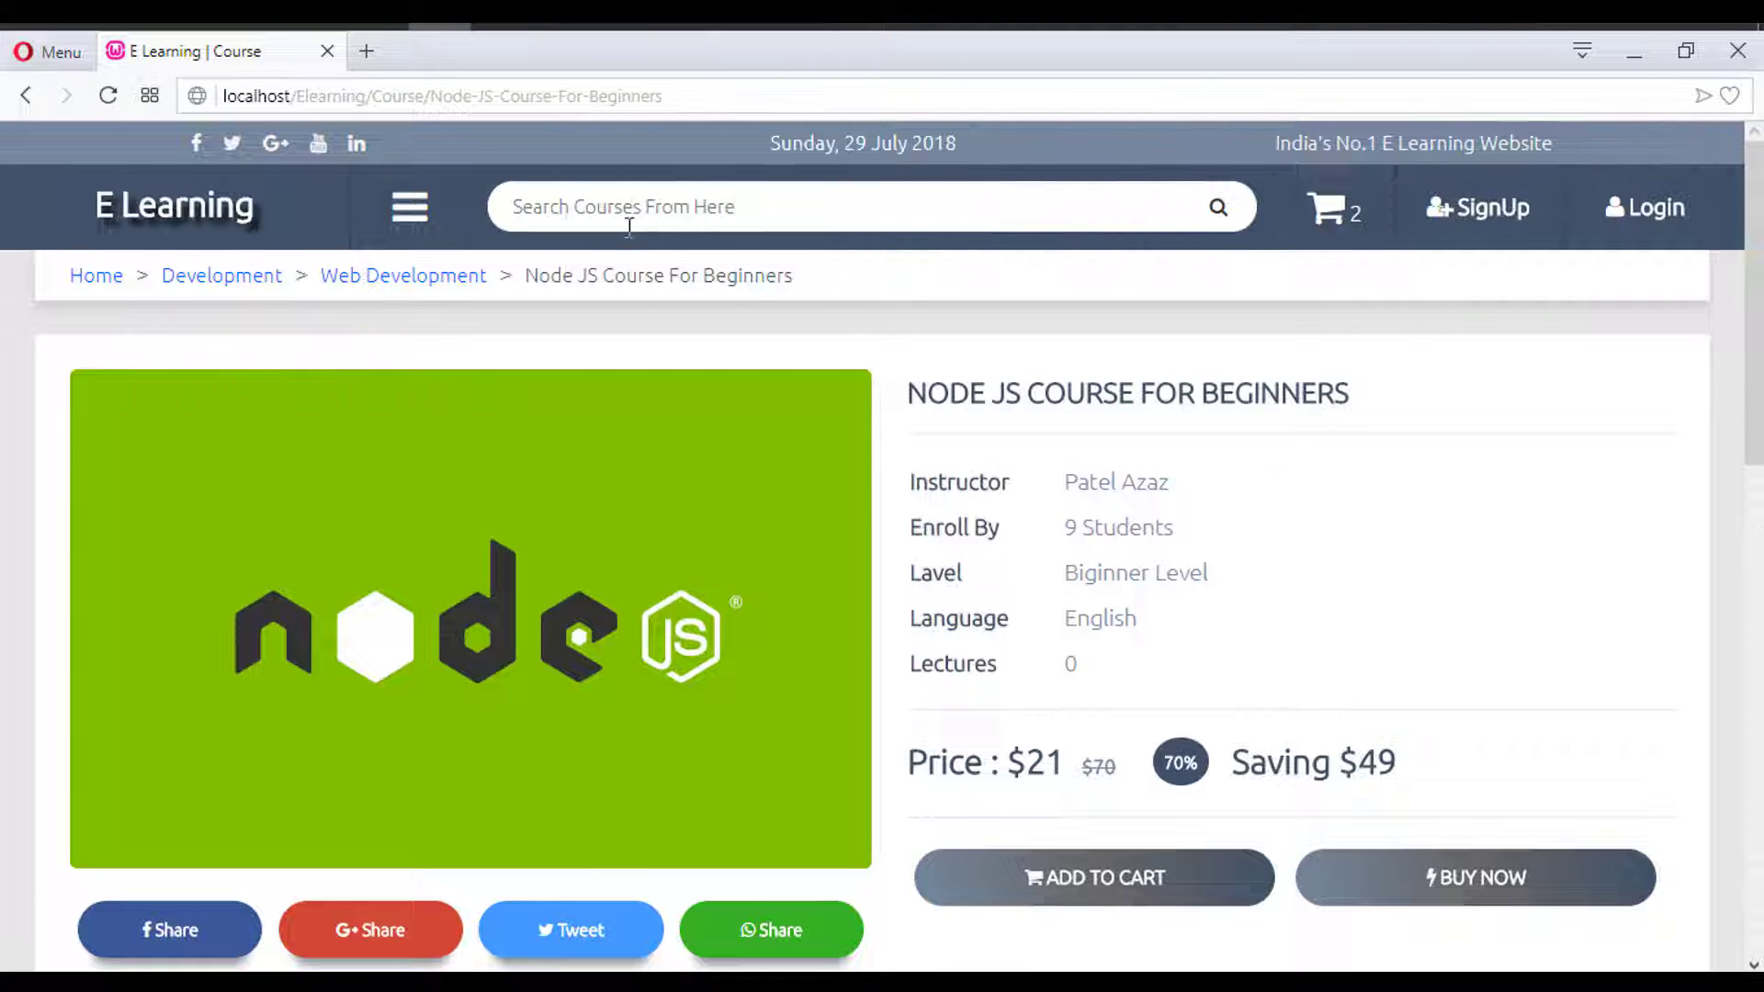
left_click(442, 201)
Step: Open the Development category showing four courses at $50, $90, $135 and $21
mouse_move(386, 285)
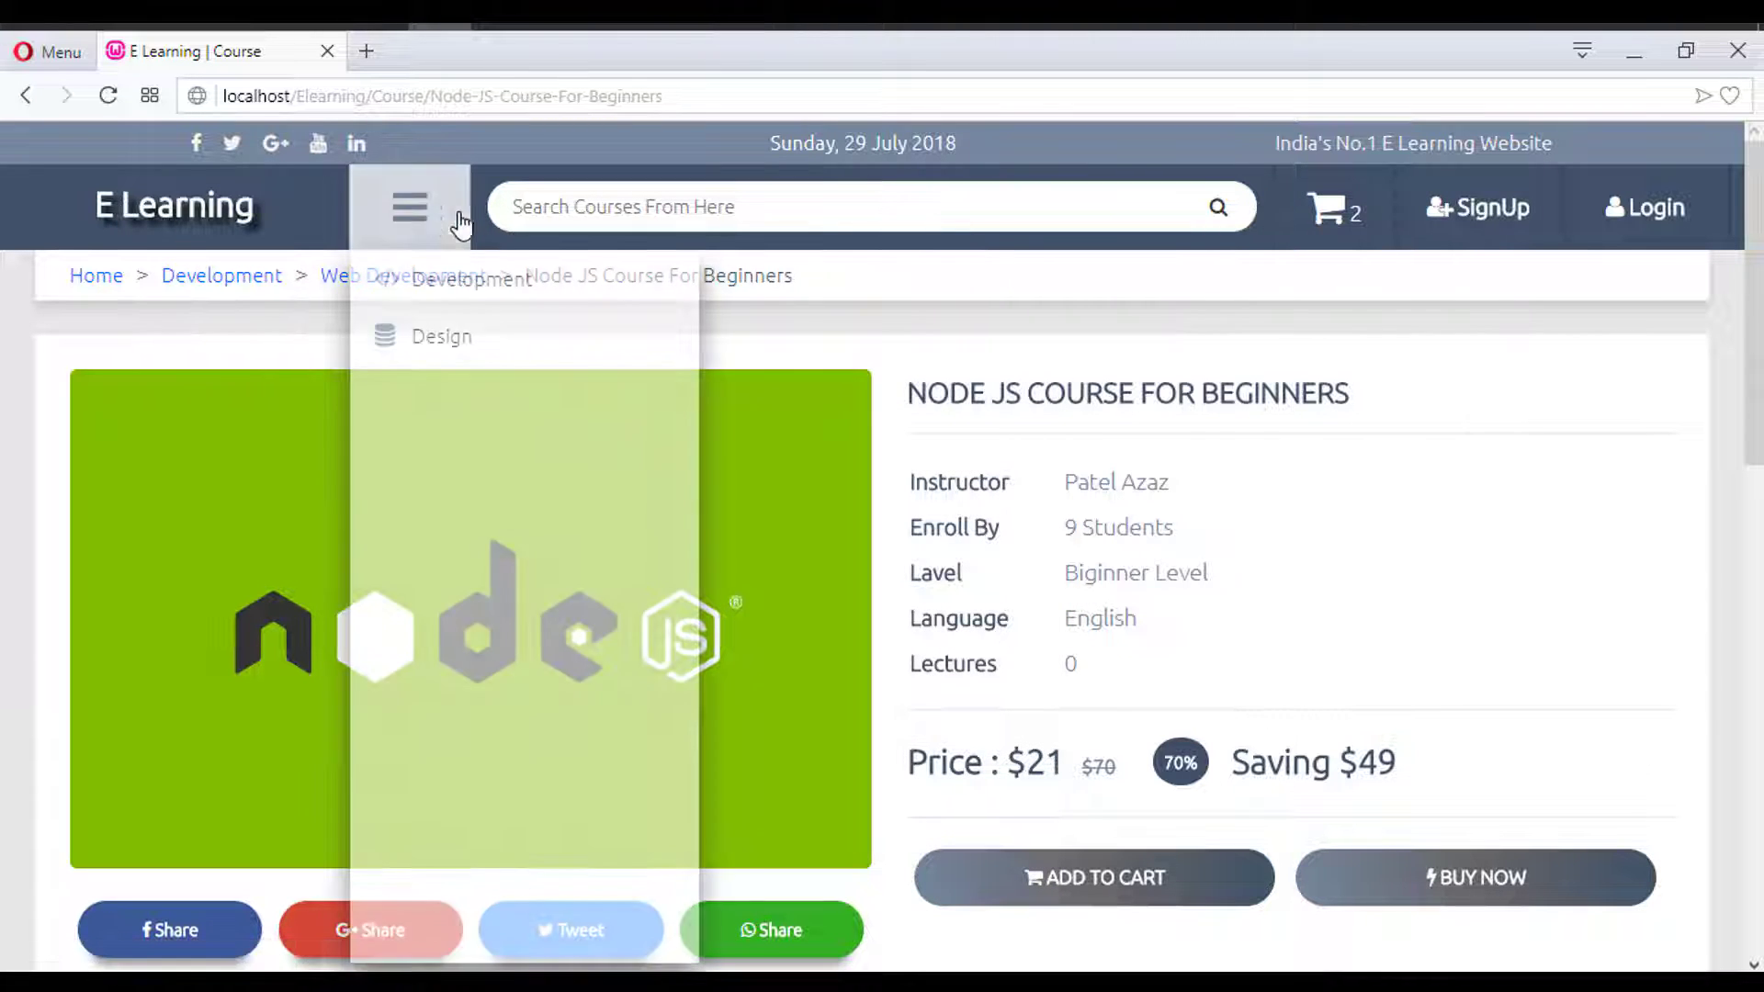
left_click(426, 291)
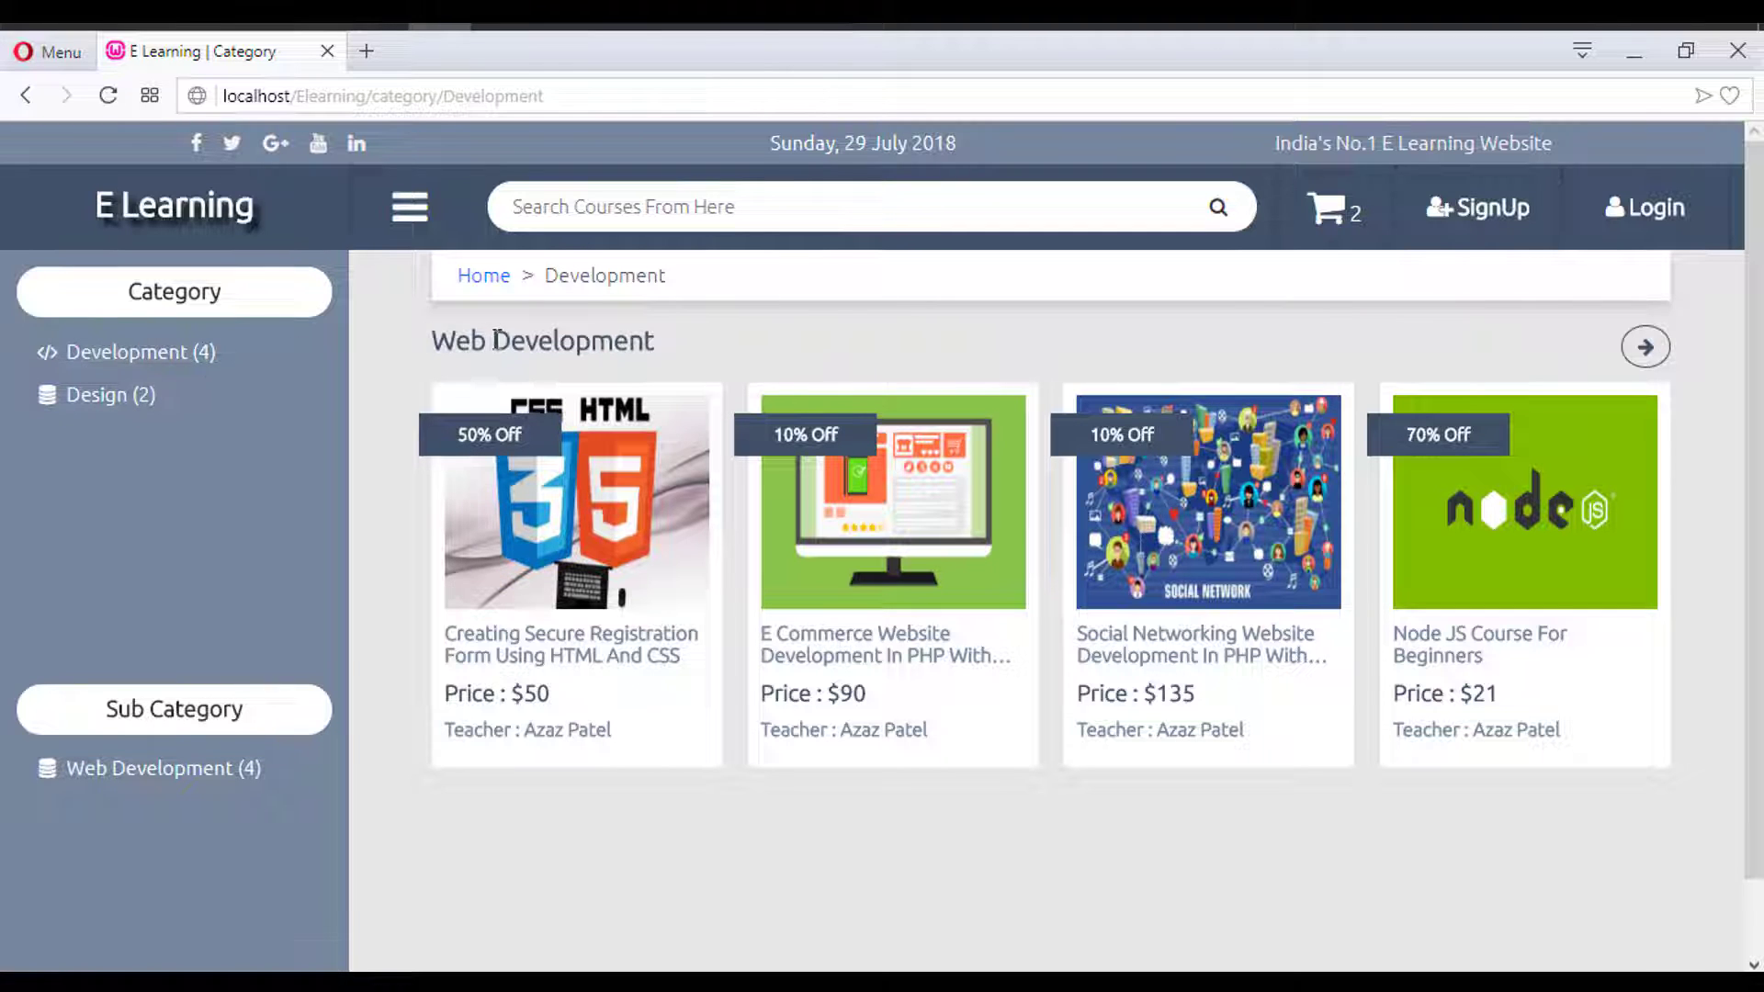
left_click_drag(492, 342, 680, 344)
left_click(741, 352)
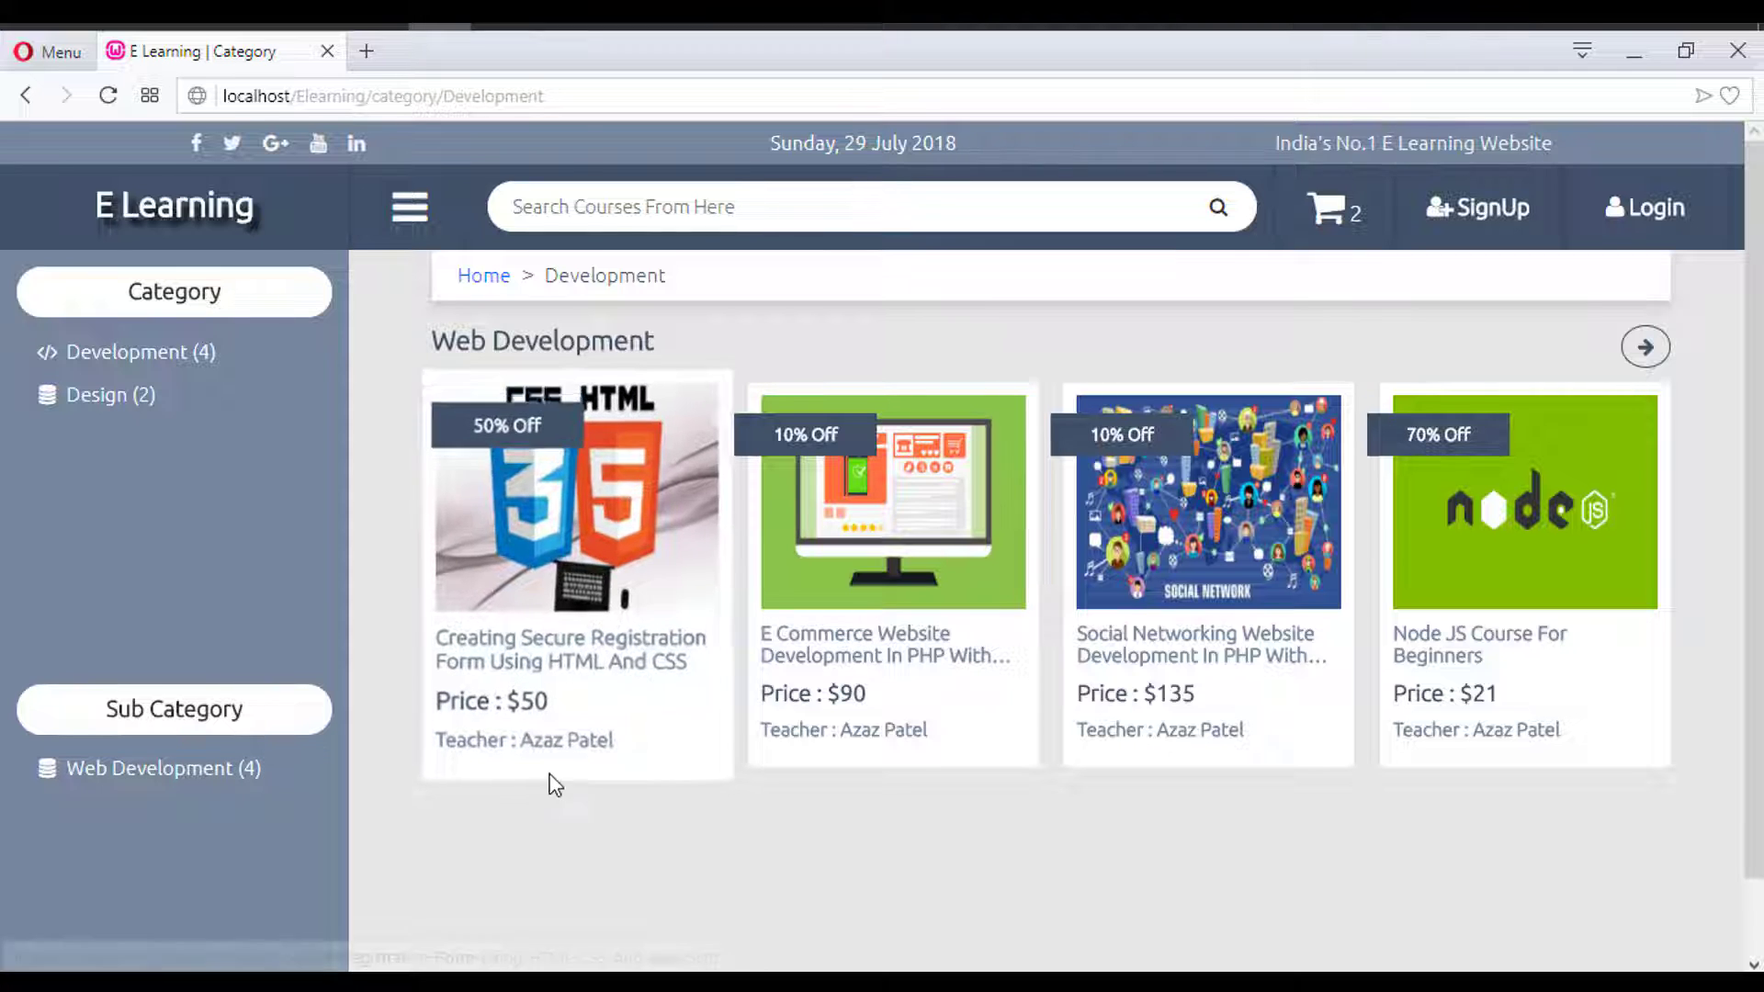
scroll(414, 735, "down", 1)
scroll(636, 730, "up", 1)
left_click_drag(452, 340, 736, 353)
left_click(744, 355)
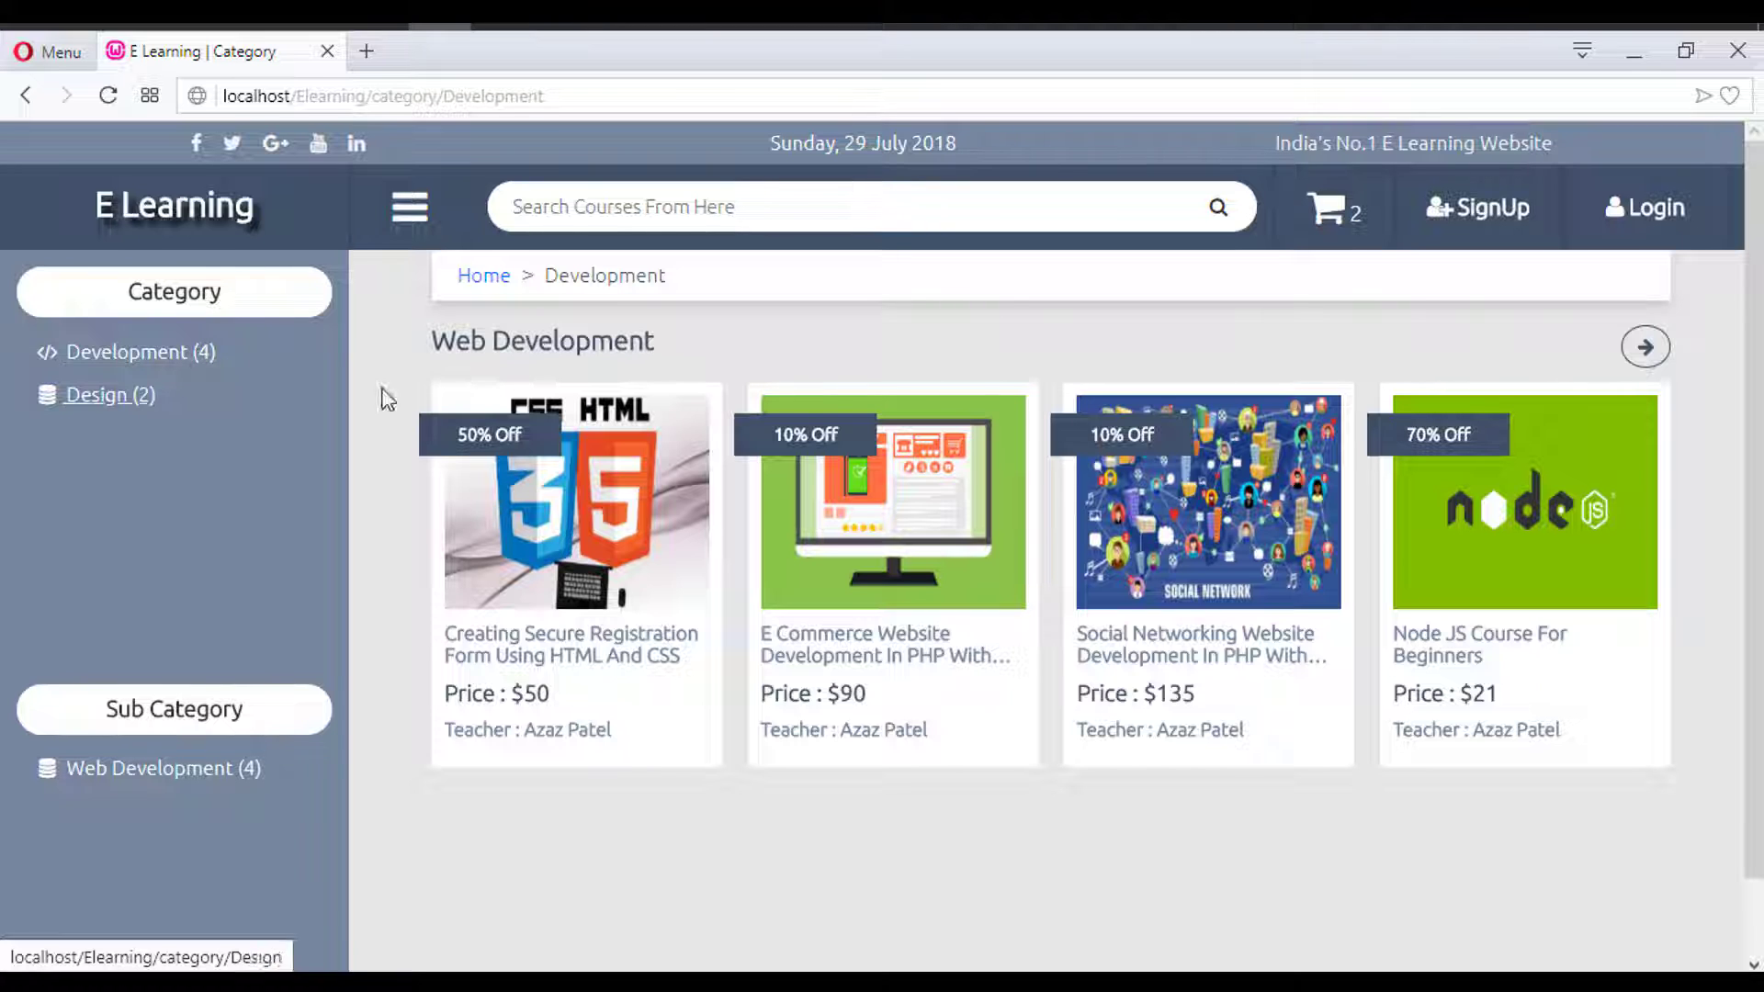
left_click_drag(429, 341, 718, 343)
left_click(718, 342)
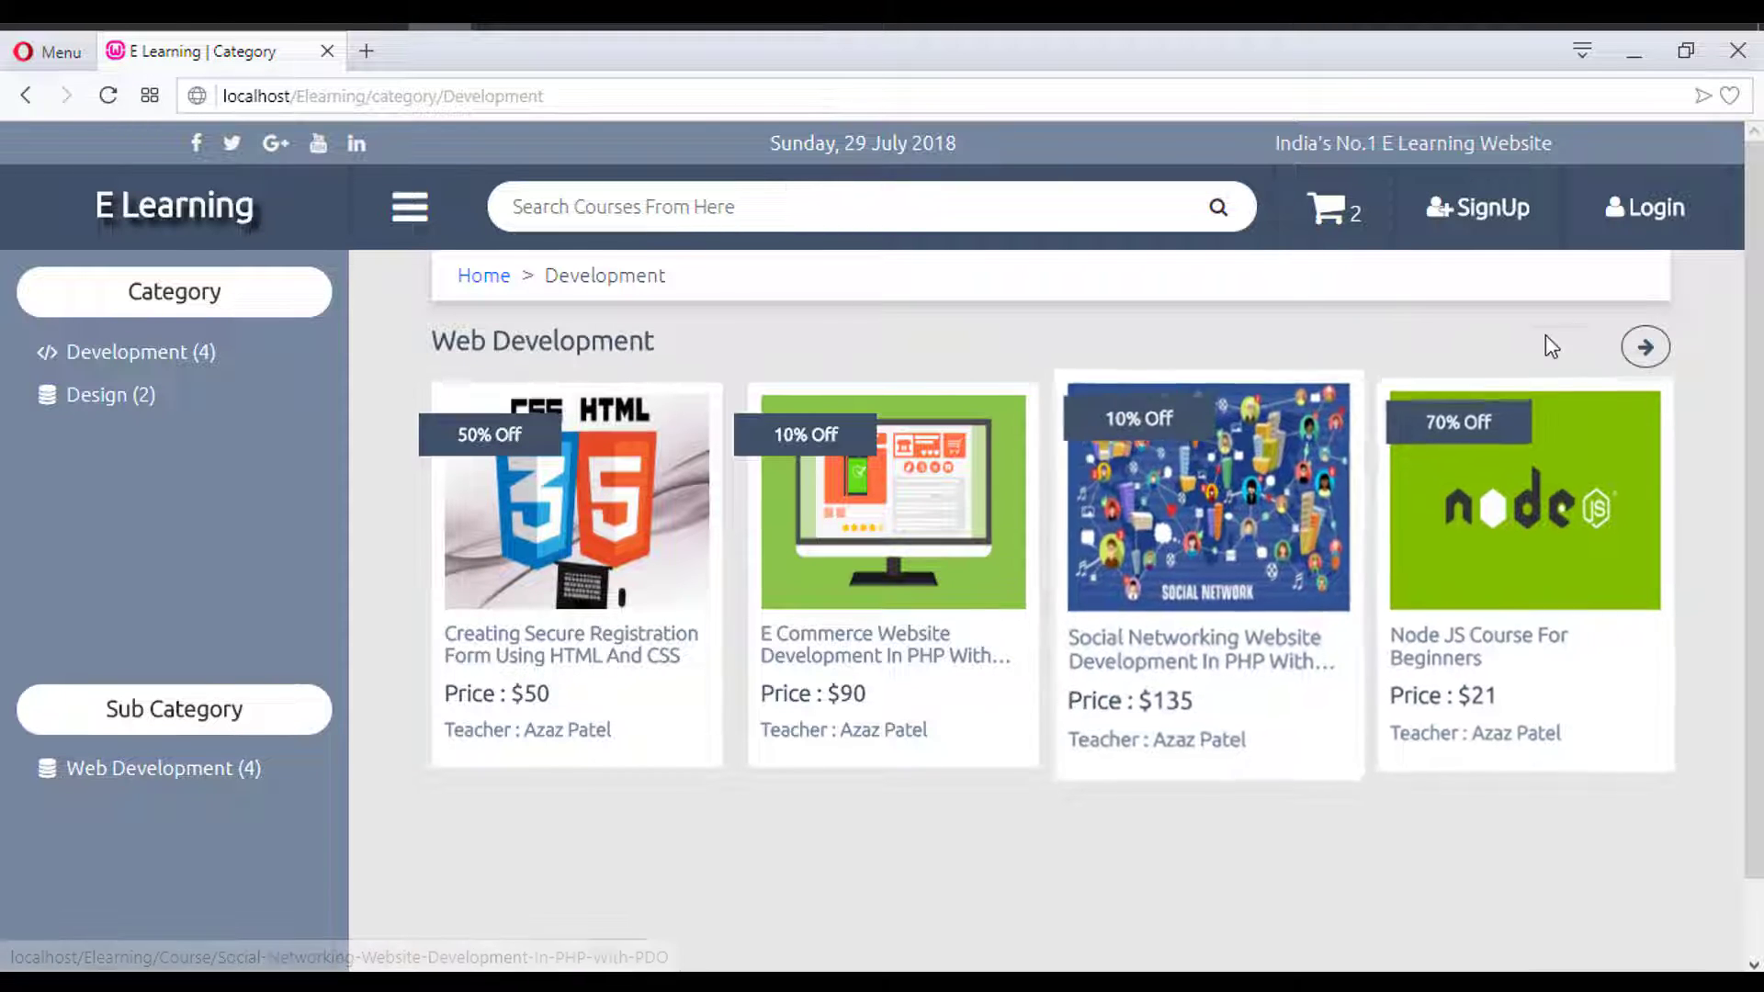
Step: Choose Web Development under Sub Category in the left sidebar
left_click(1646, 349)
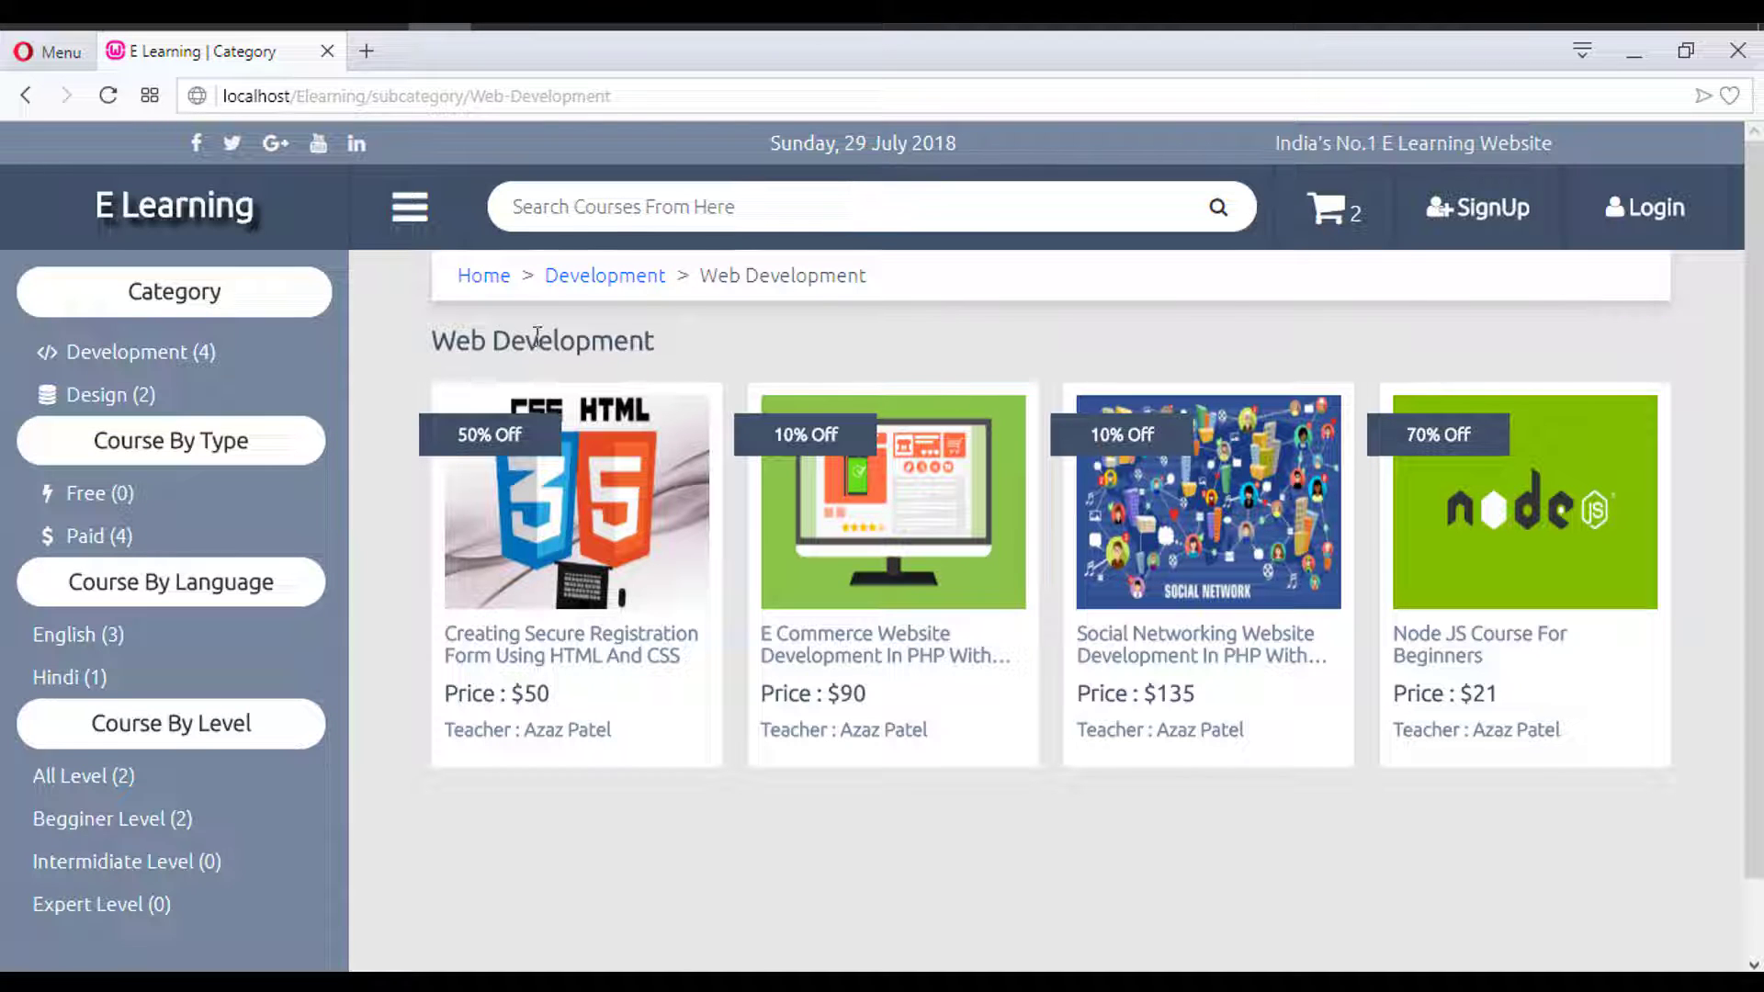